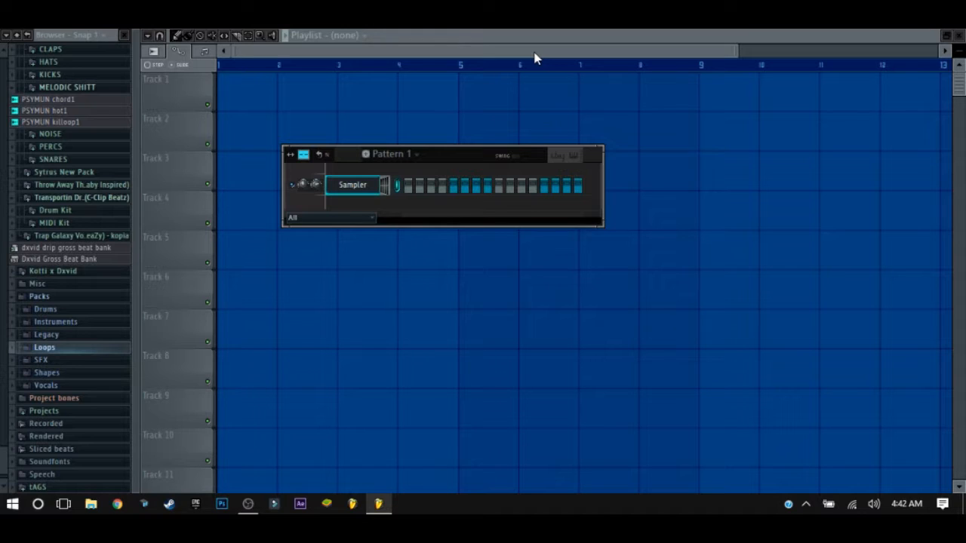
Replace the Sampler channel in Pattern 1 with the reFX Nexus instrument.
right_click(374, 186)
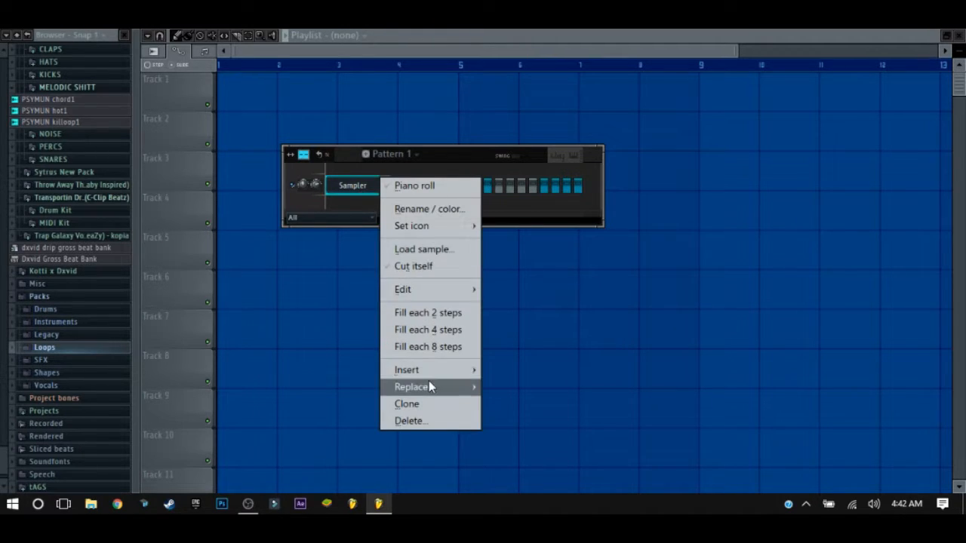
mouse_move(429, 386)
left_click(510, 386)
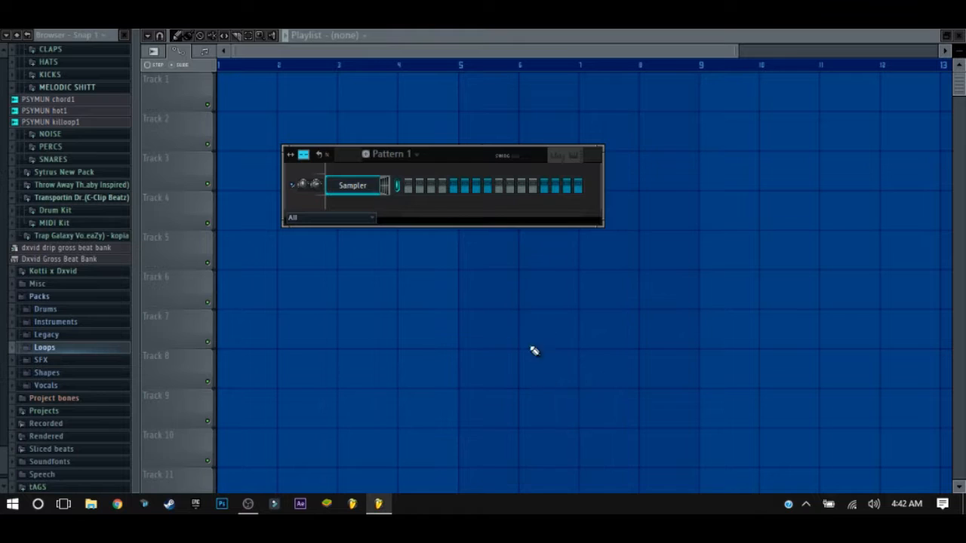
left_click_drag(423, 192, 437, 61)
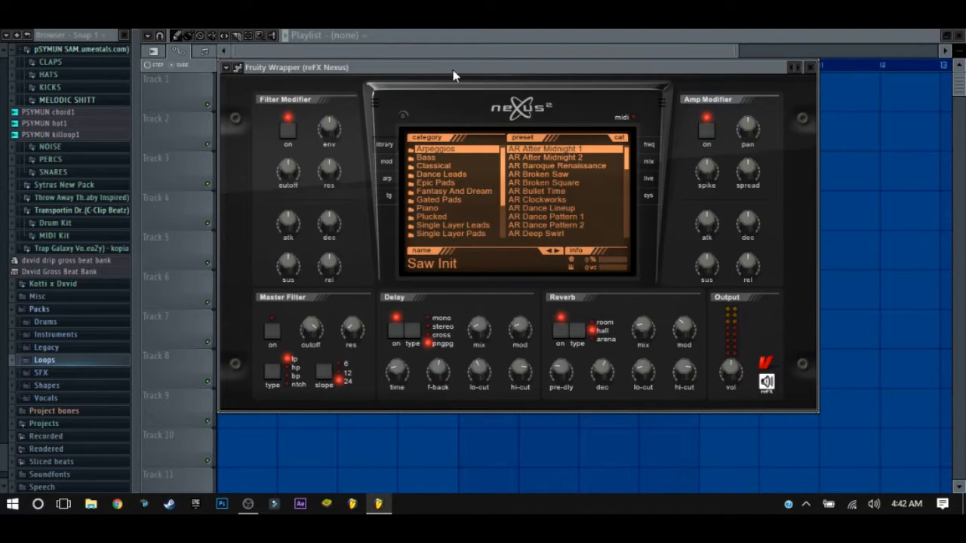
Load the PD Huge Ambient 1 preset from the Epic Pads category and close the Nexus window.
left_click(466, 185)
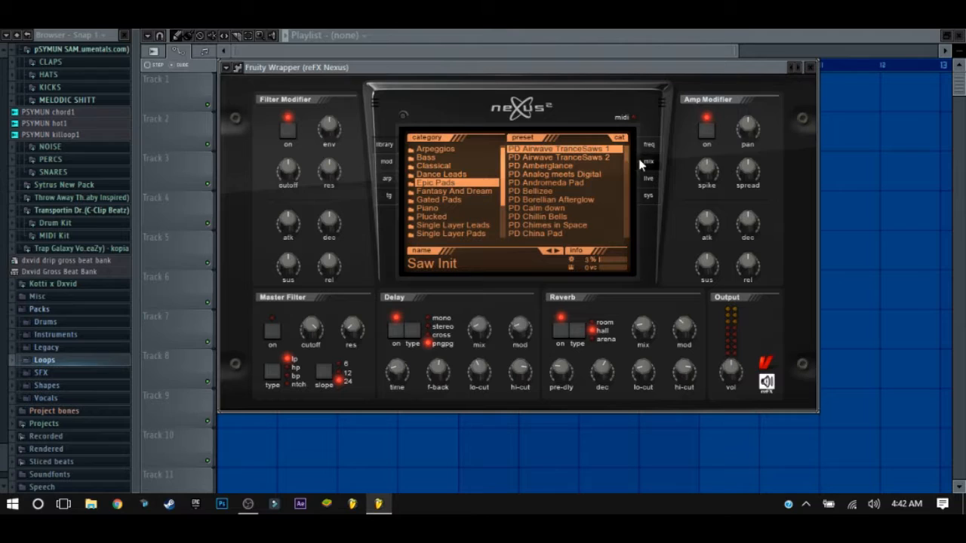
left_click_drag(626, 161, 626, 198)
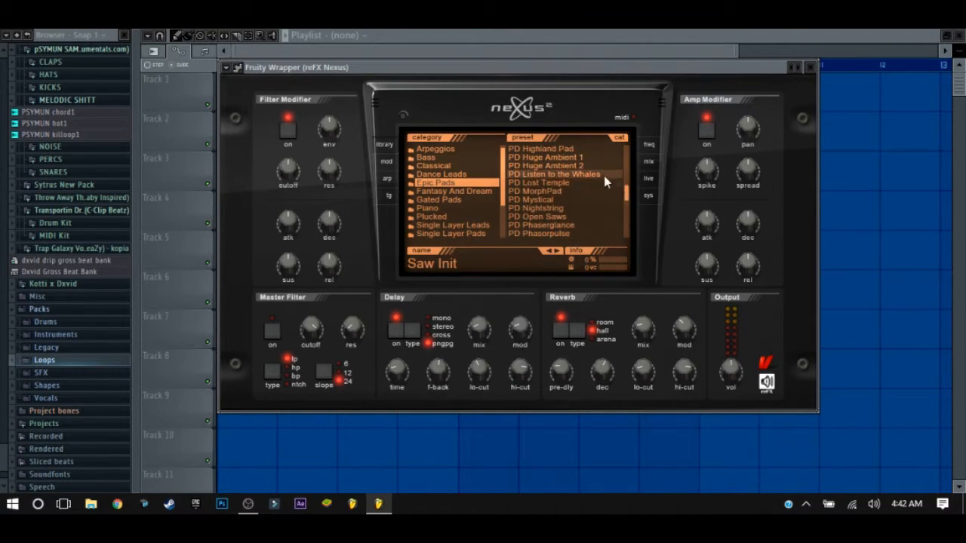
left_click(585, 160)
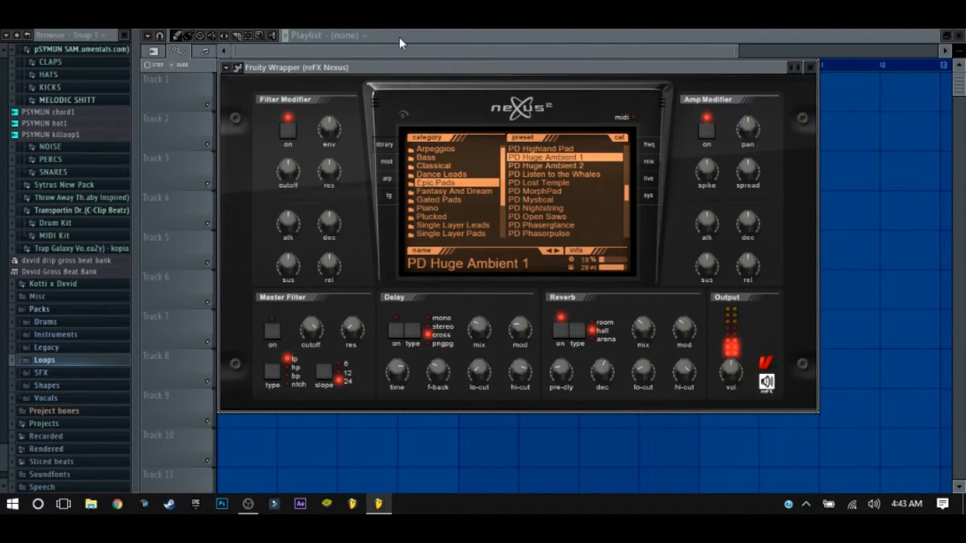
left_click(810, 67)
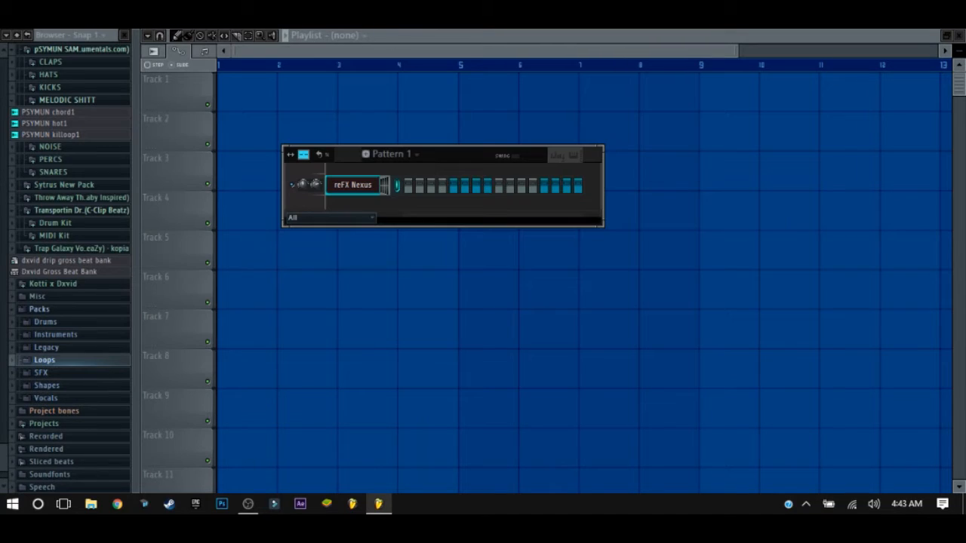
In the Nexus piano roll, place a B5-G5-E5 chord at the start of bar 1 and a C6-A5-F5 chord halfway through it.
right_click(372, 190)
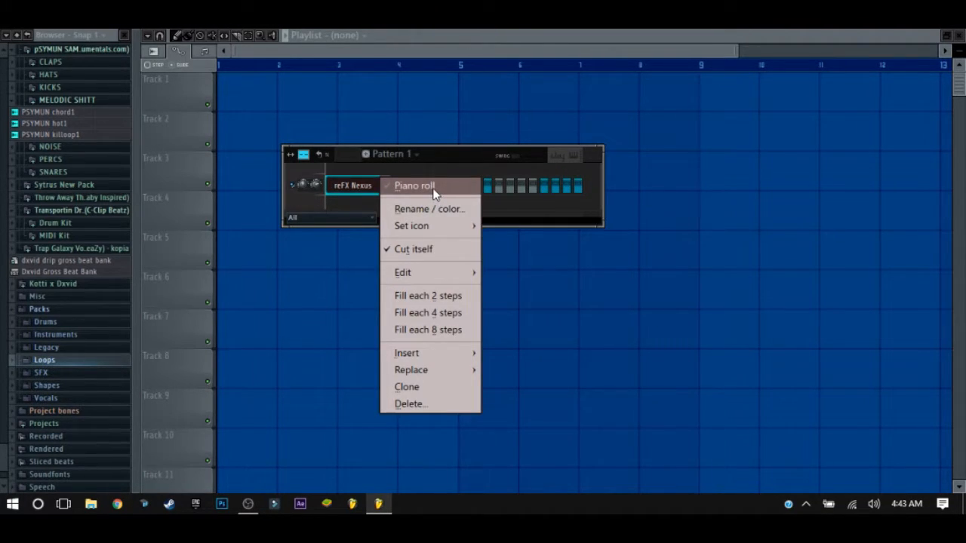
left_click(434, 189)
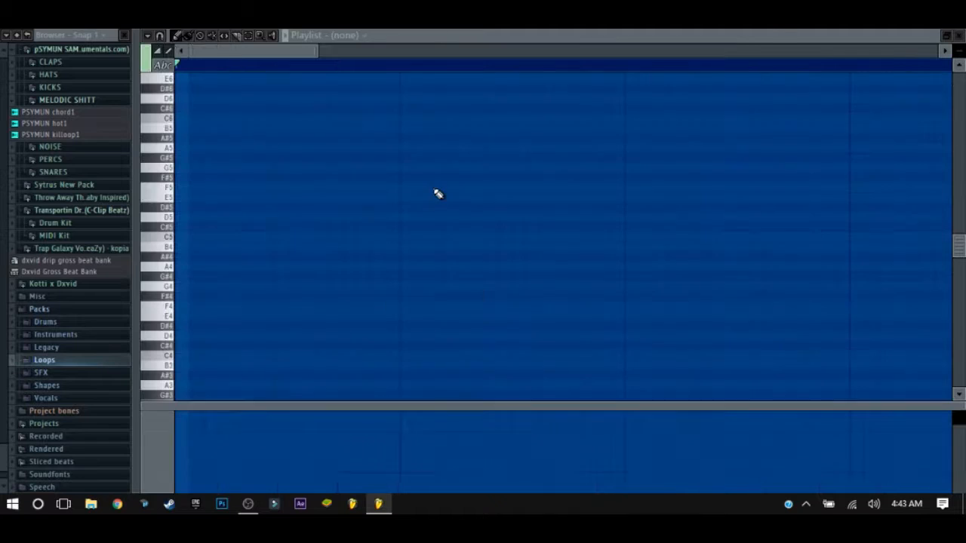
left_click_drag(317, 50, 934, 35)
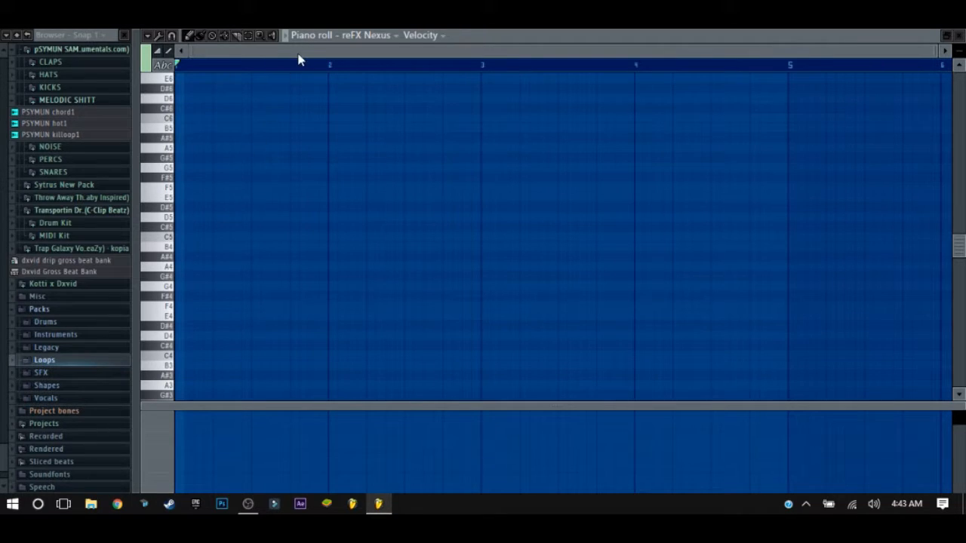
left_click(187, 129)
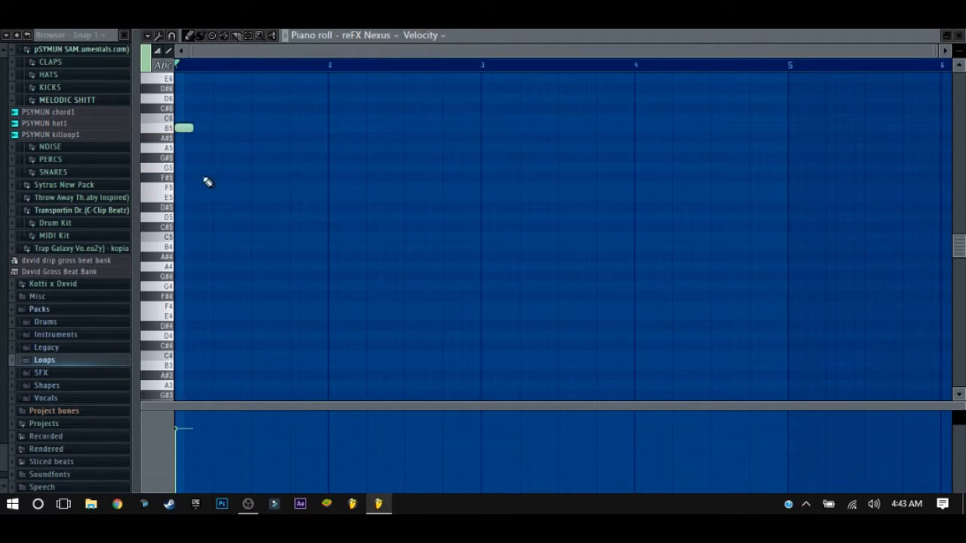
left_click(184, 167)
left_click(189, 197)
left_click(251, 118)
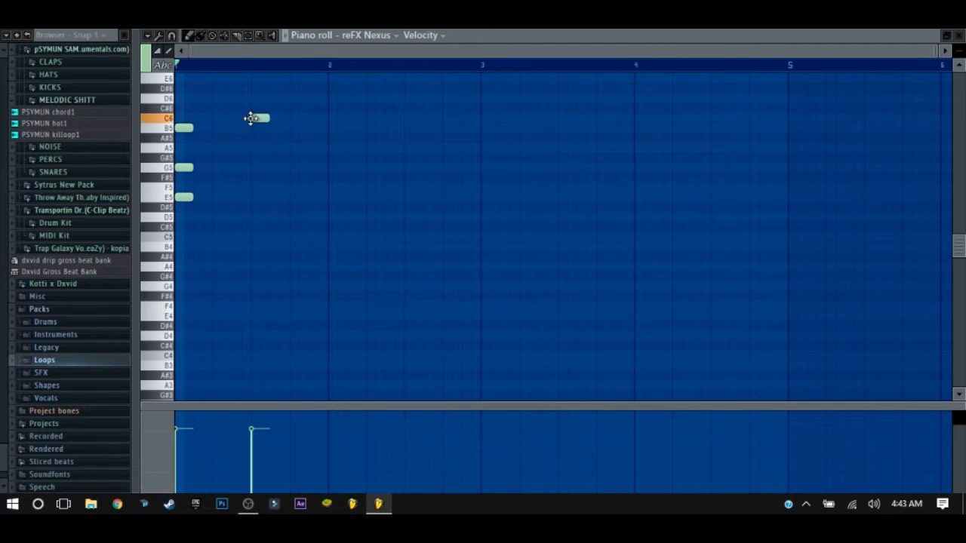
left_click(255, 149)
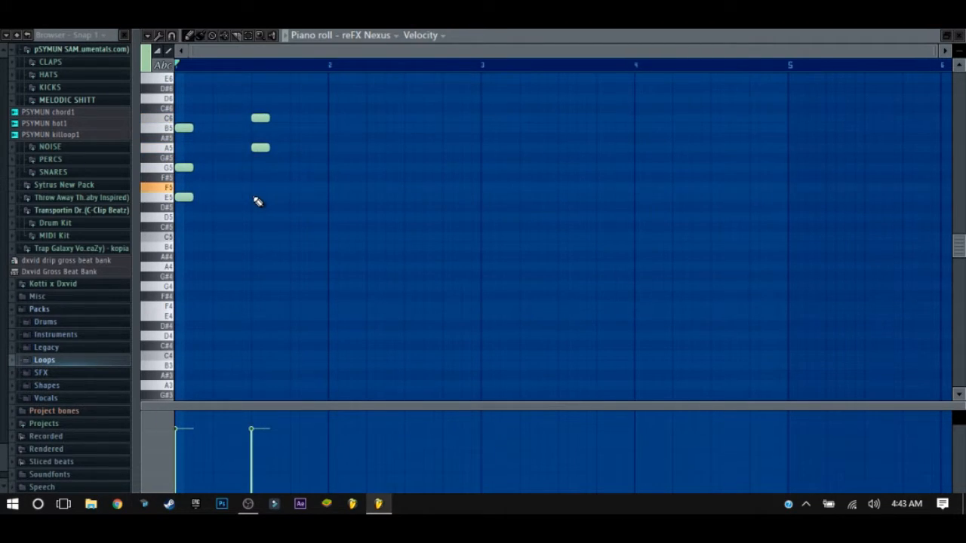
left_click(253, 187)
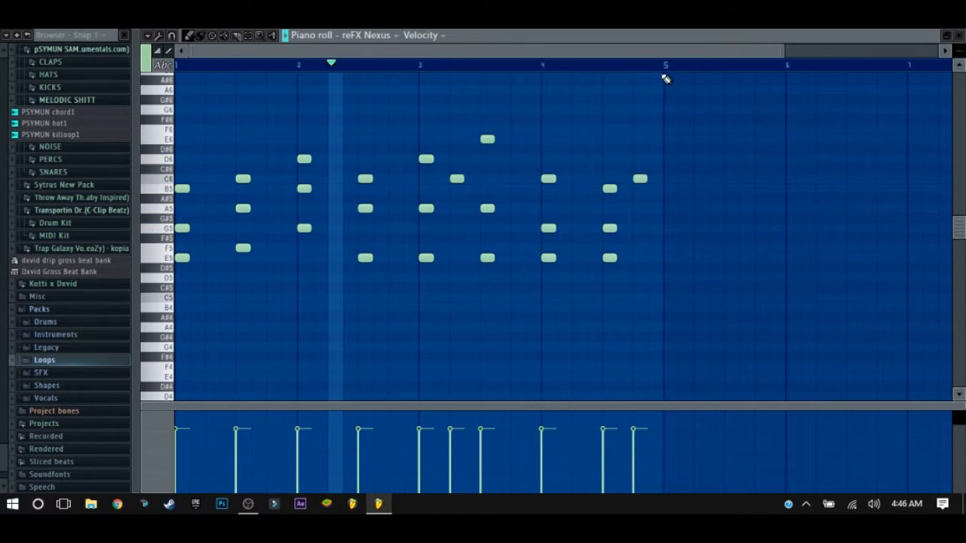
Listen to the four-bar chord pattern and stop playback.
left_click(634, 178)
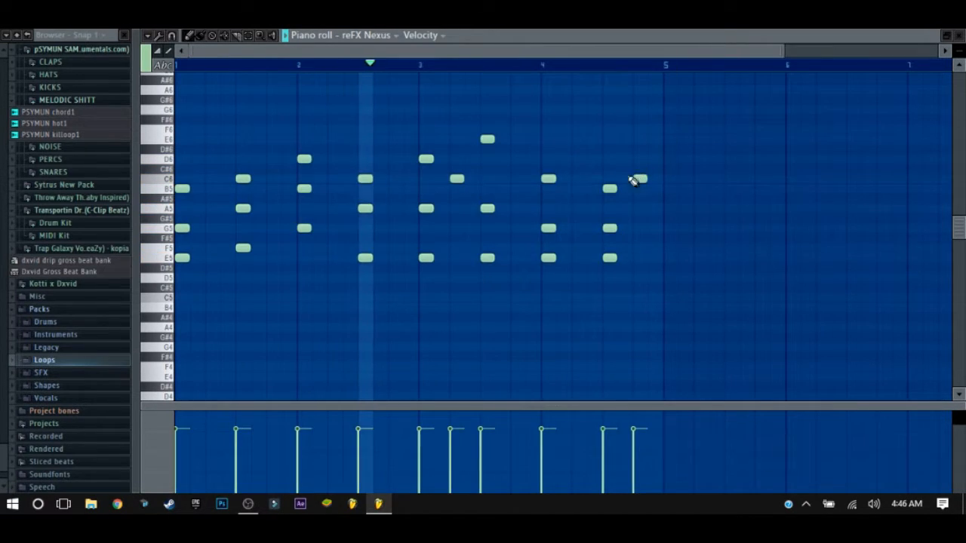
key("space")
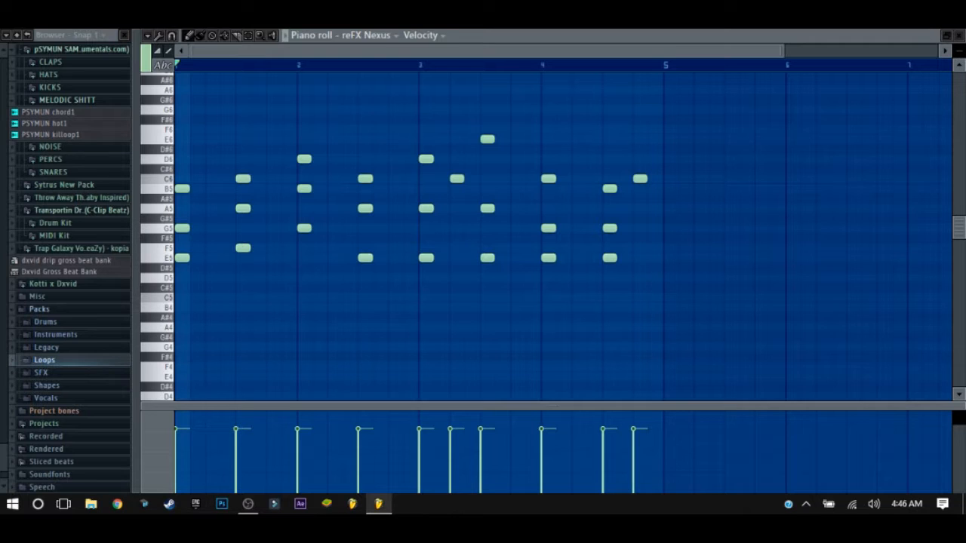
Audition PD Geneva Swell 1, PD Geneva Swell 2 and PD Huge Ambient 2 on the chords, and reload PD Huge Ambient 1.
key("F6")
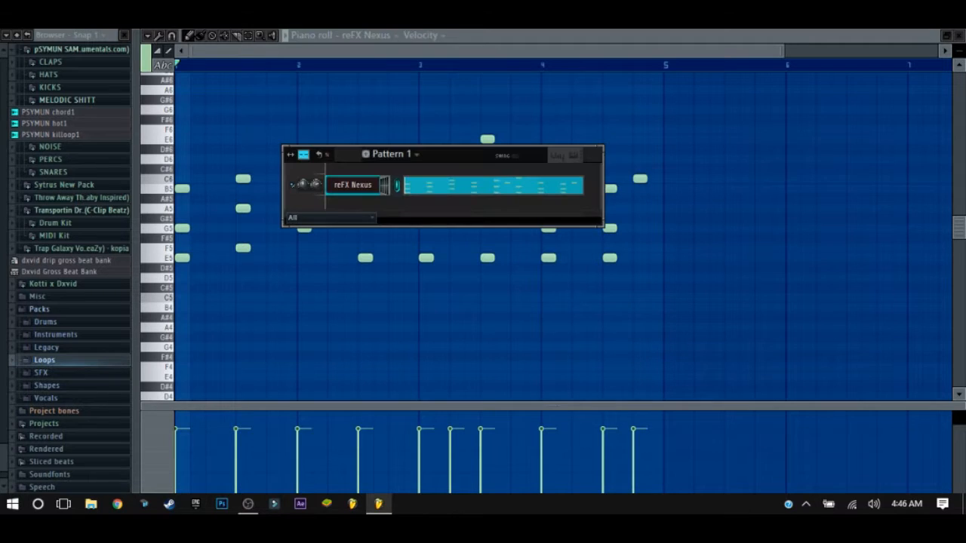
left_click(372, 193)
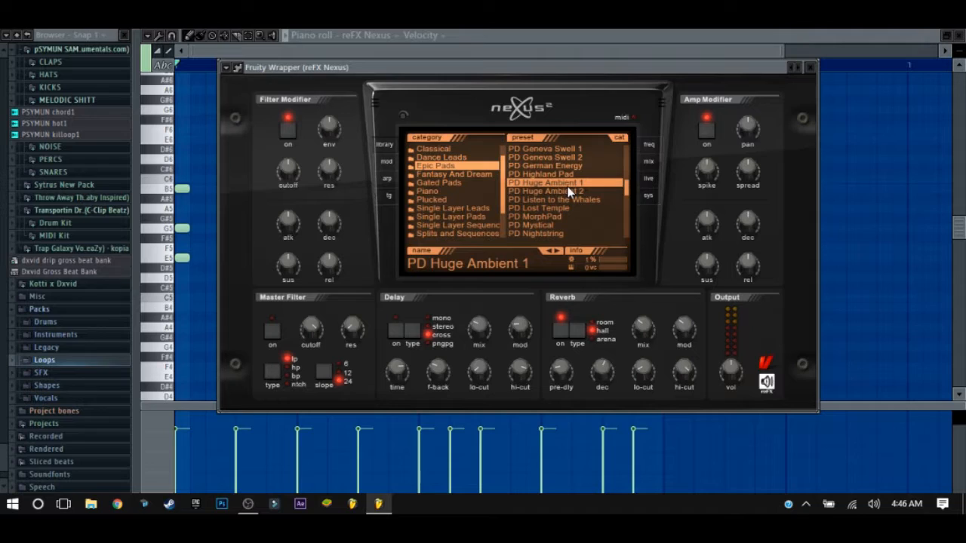
left_click(562, 148)
key("space")
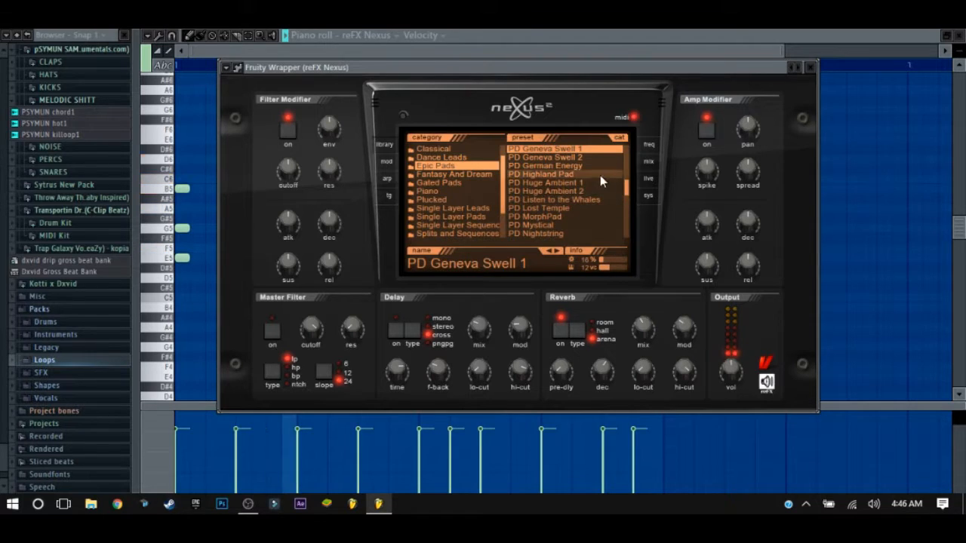
left_click(573, 157)
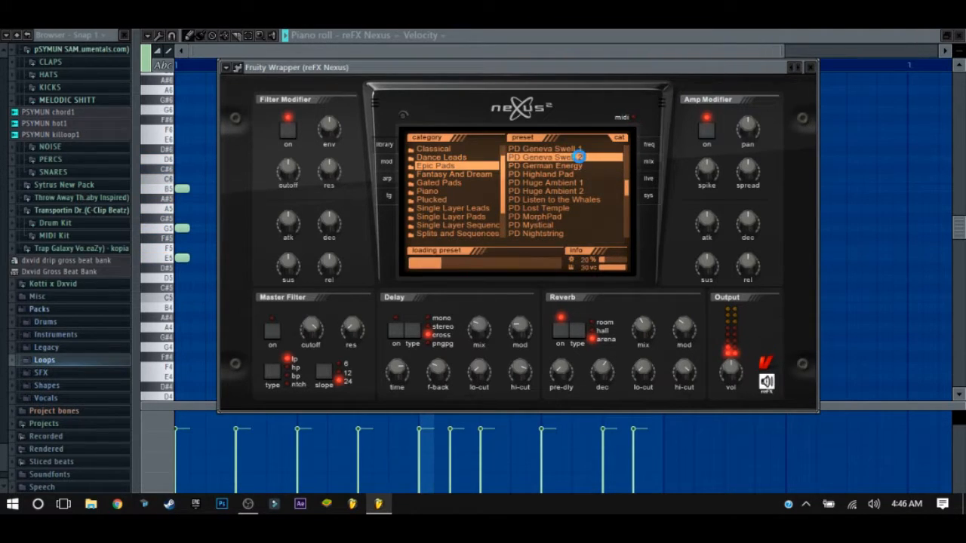
scroll(627, 194, "down", 1)
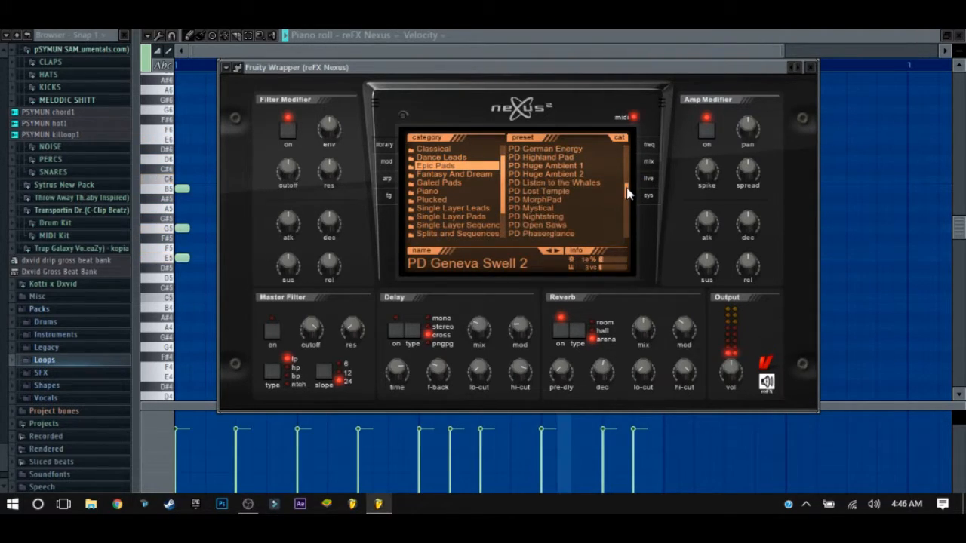
left_click(582, 174)
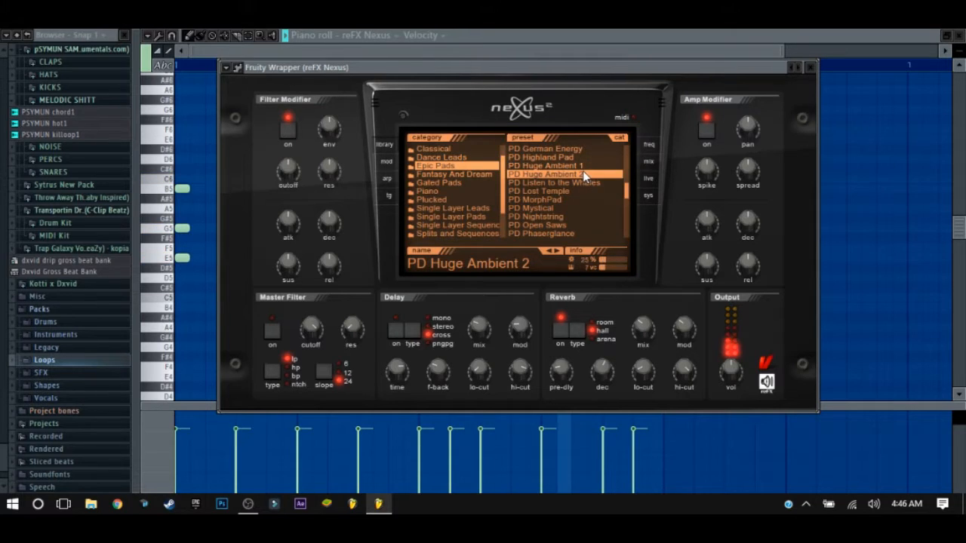
scroll(628, 192, "down", 2)
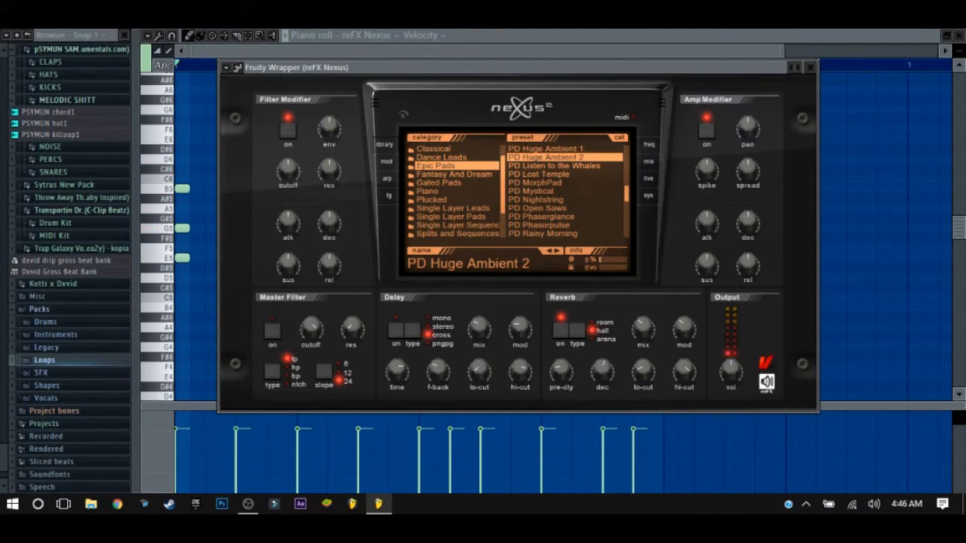
left_click(561, 150)
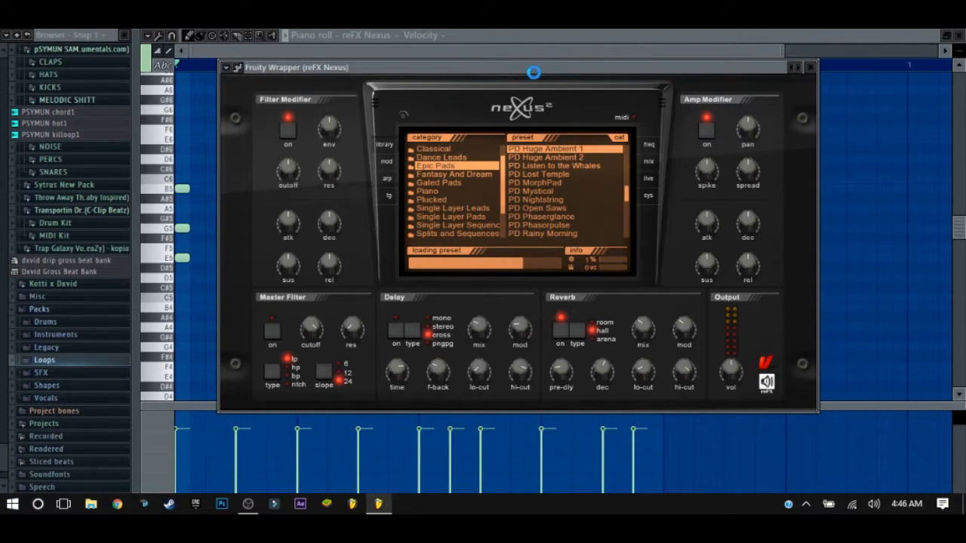
left_click_drag(537, 69, 548, 47)
key("Escape")
On mixer track Insert 1, cut the low EQ band strongly and the high band slightly, and listen to the filtered pattern.
key("F9")
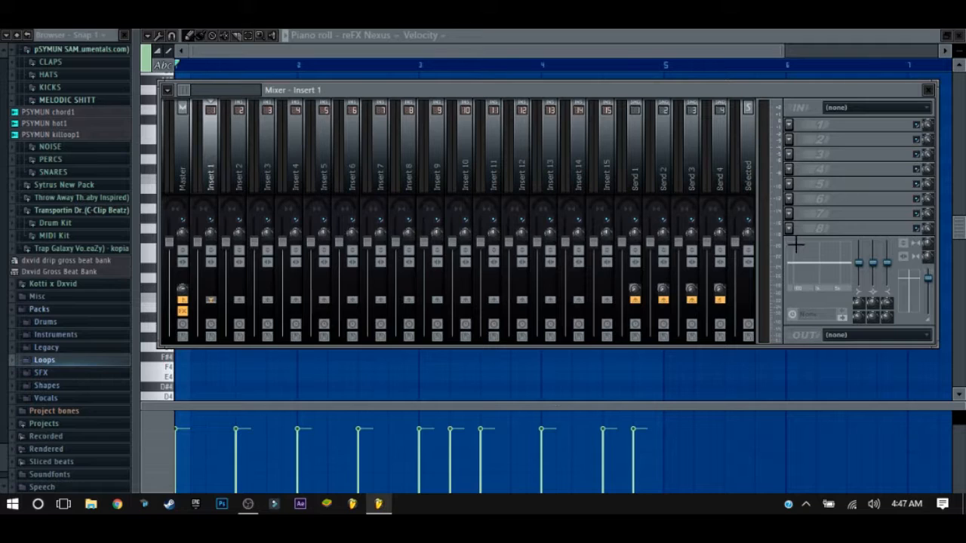
left_click_drag(859, 263, 840, 299)
left_click_drag(794, 279, 809, 278)
left_click_drag(800, 278, 802, 279)
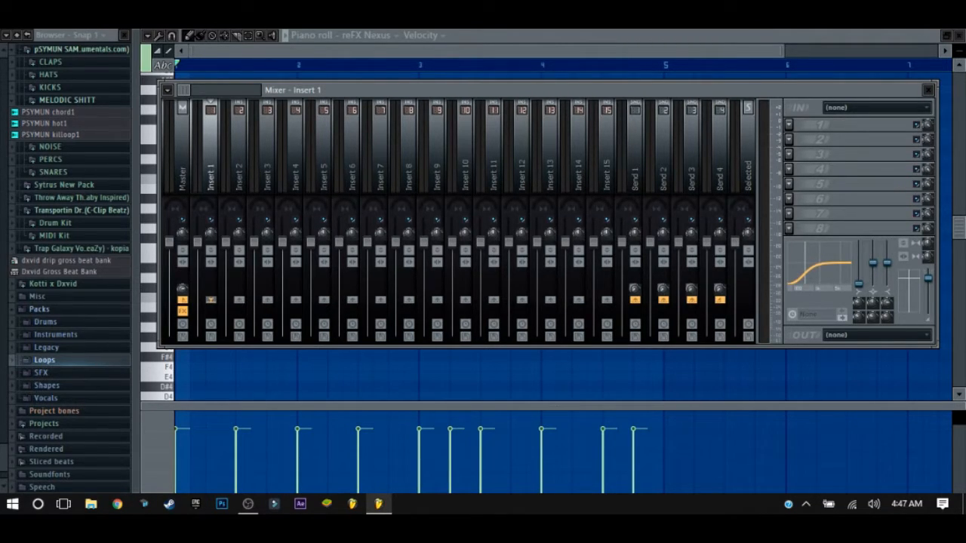
left_click_drag(886, 263, 886, 259)
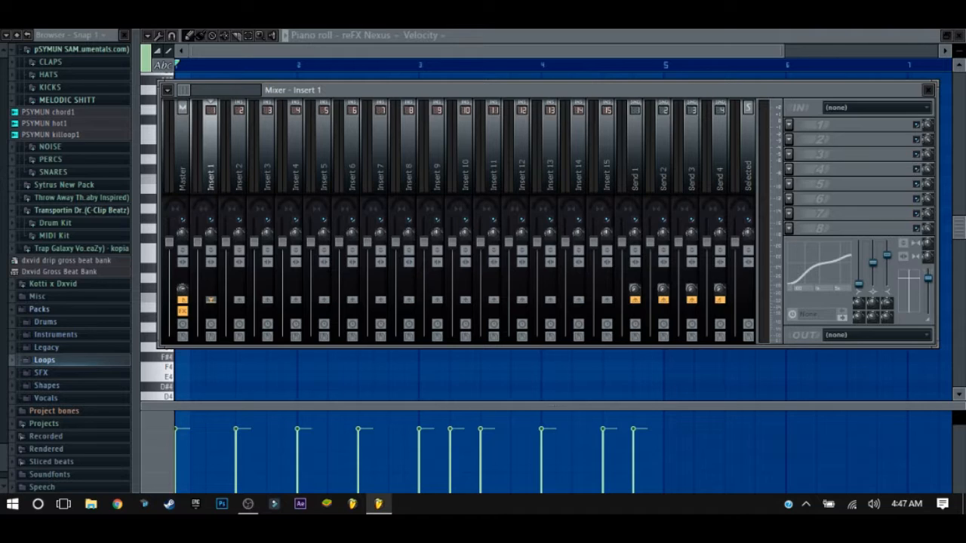
left_click_drag(887, 258, 887, 271)
left_click(544, 75)
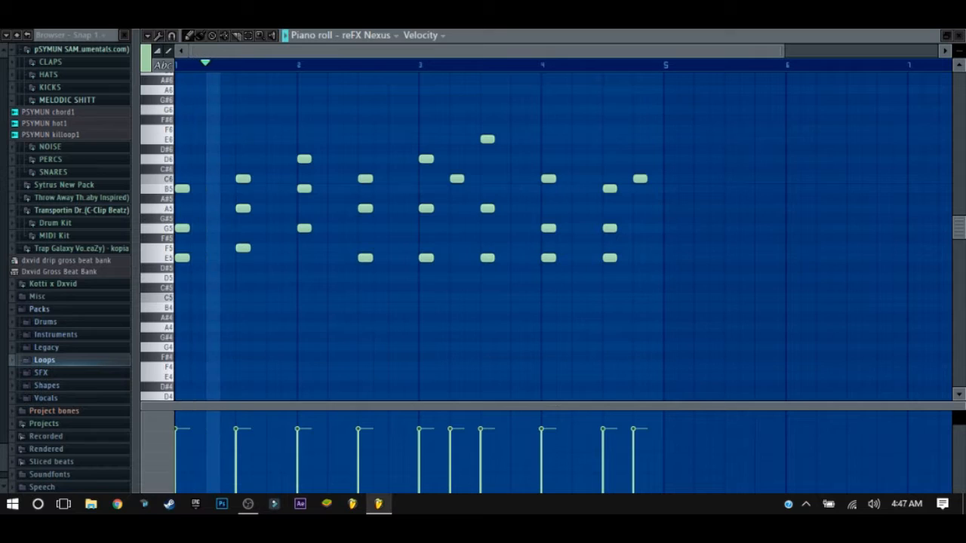
key("F9")
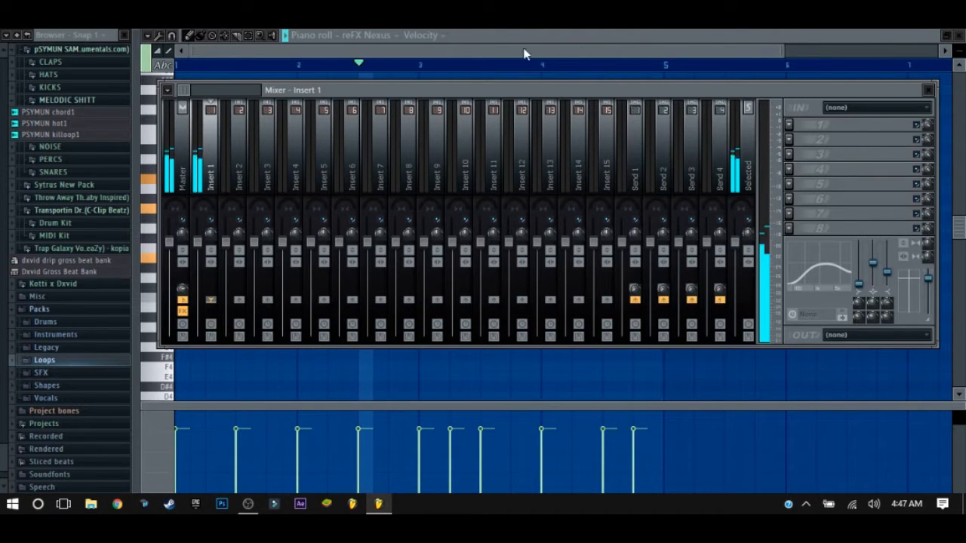
Place two Pattern 1 clips back to back on Track 1 of the playlist, covering bars 1 to 8.
key("F5")
key("F6")
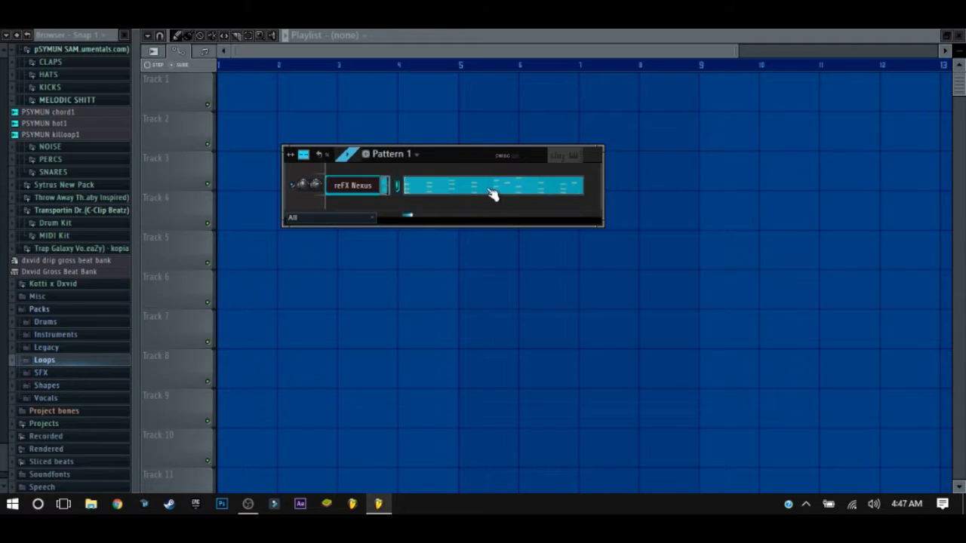
key("F6")
left_click(418, 98)
left_click(455, 120)
left_click_drag(524, 99, 517, 78)
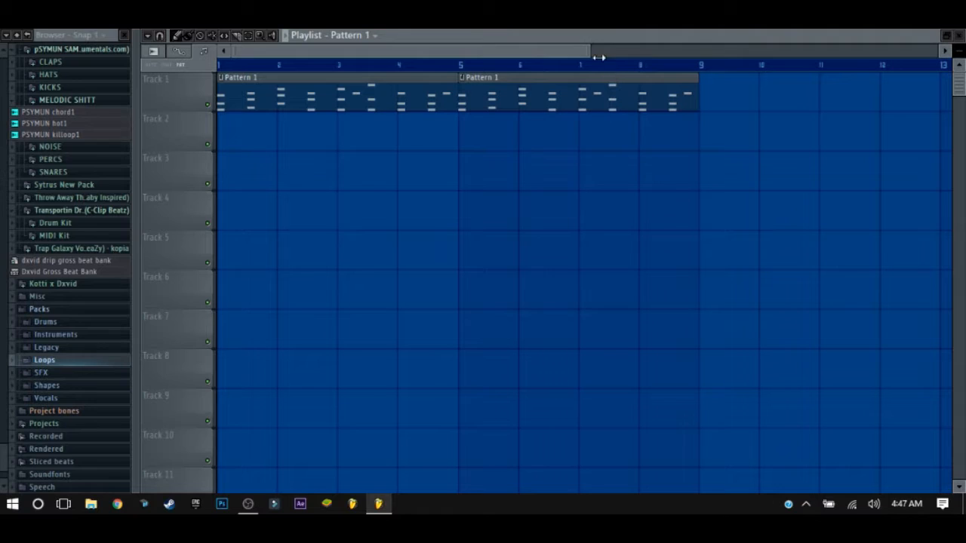
left_click_drag(593, 50, 526, 50)
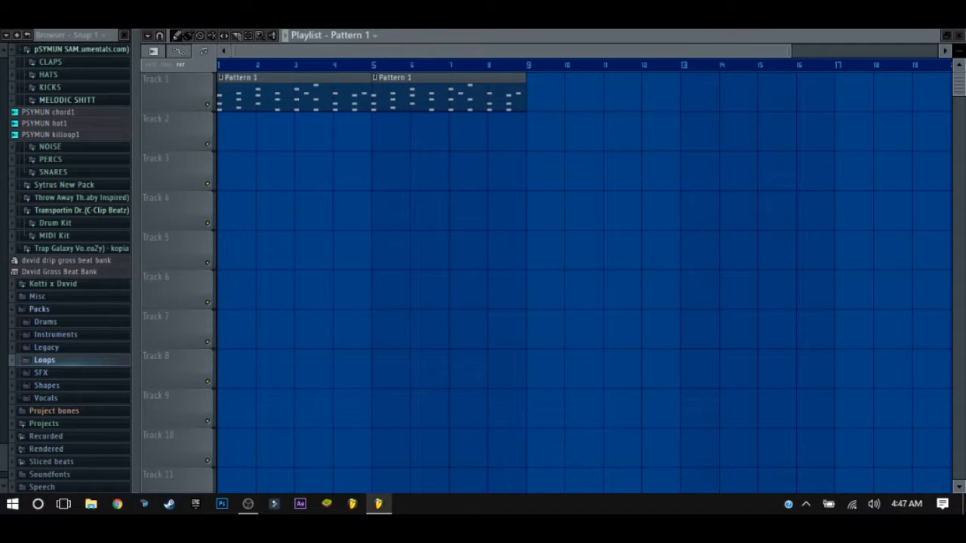
Create a new pattern named DRUMS and place its clip on Track 2, covering bars 1 to 4.
key("F4")
type("DRUMS")
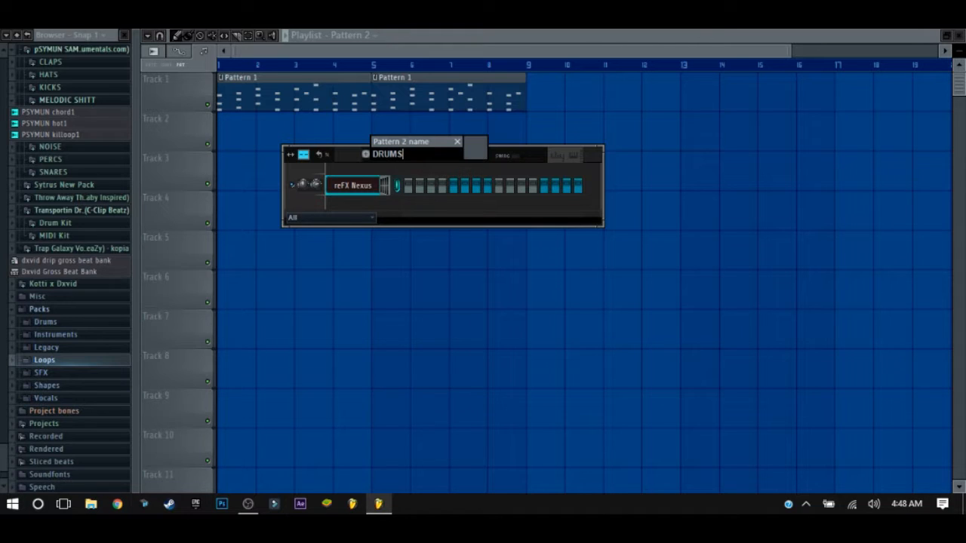
key("Return")
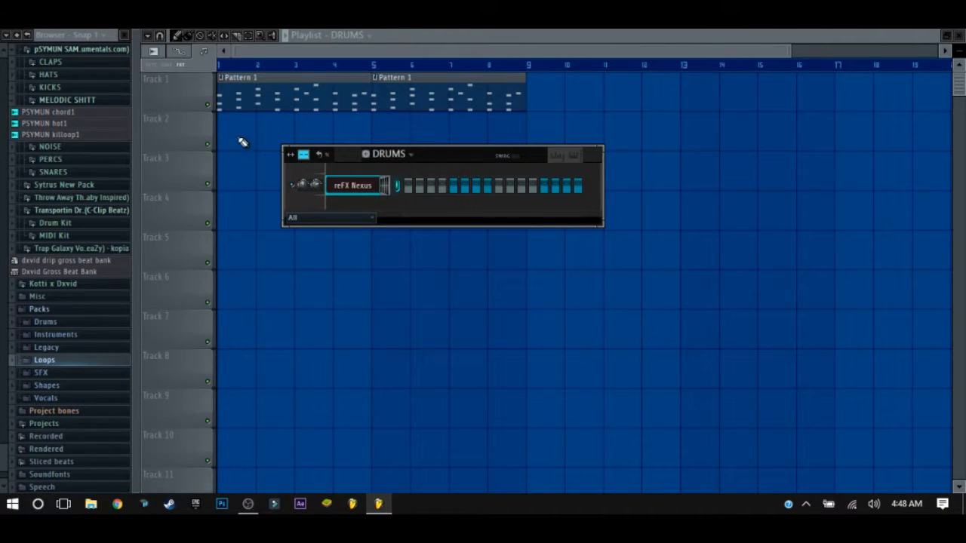
left_click(274, 135)
left_click_drag(274, 135, 347, 133)
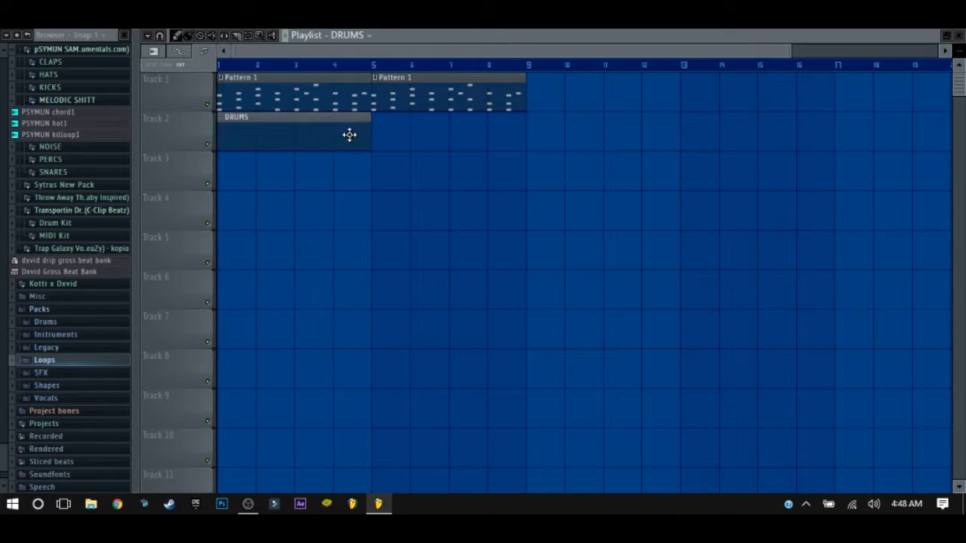
Place a second DRUMS clip on Track 2 of the playlist, covering bars 5 to 8.
left_click(444, 134)
Load the 808 [ Zay ] sample from the Trap Galaxy kit's 808s folder as a new channel below reFX Nexus.
key("F6")
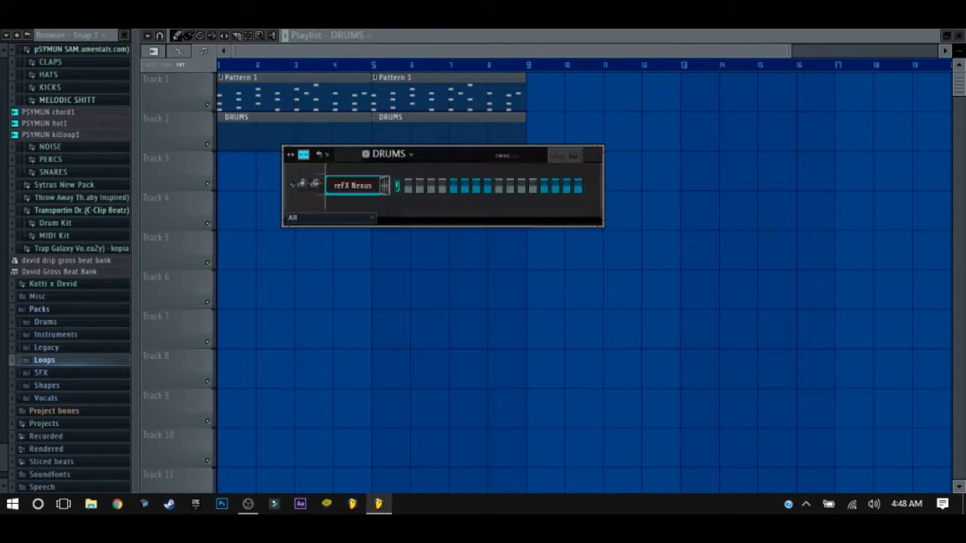
left_click(112, 252)
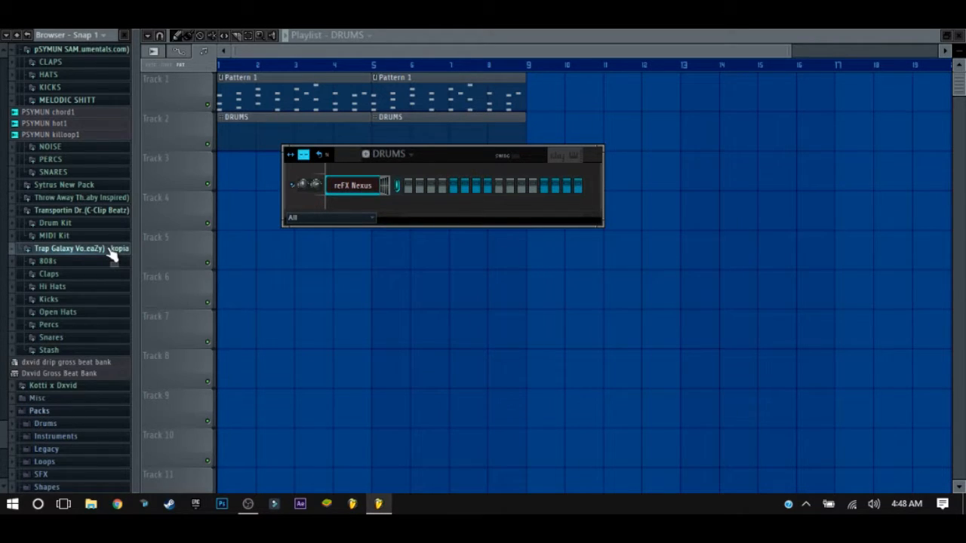
scroll(61, 242, "down", 1)
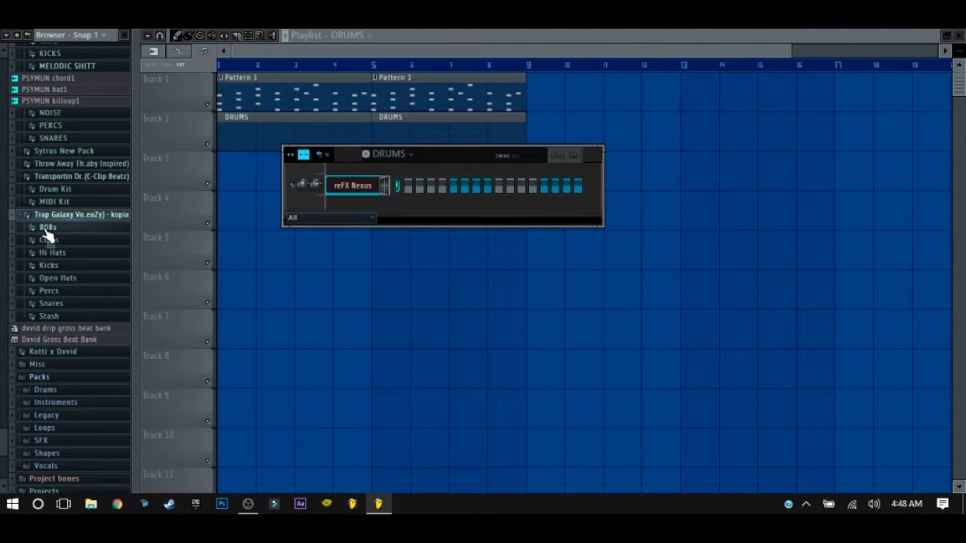
left_click(47, 228)
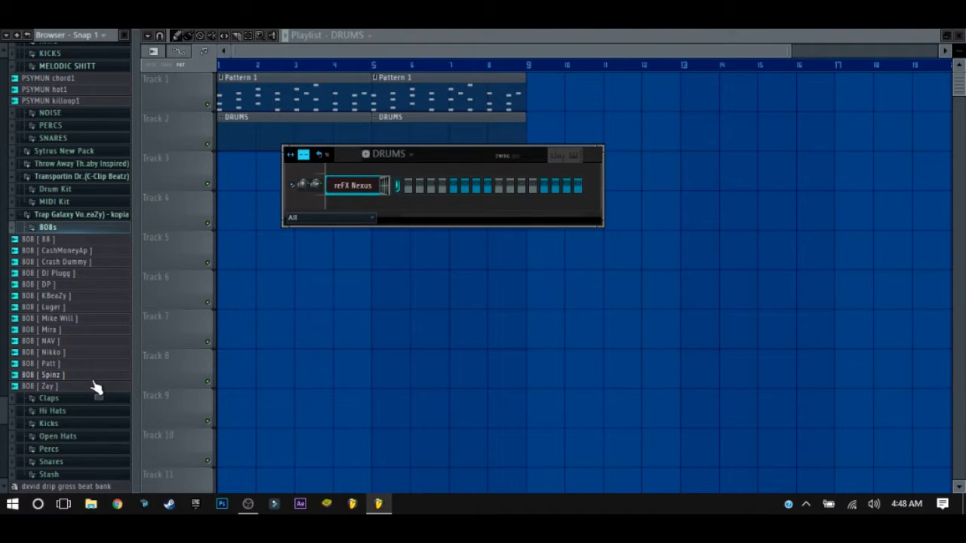
left_click(63, 387)
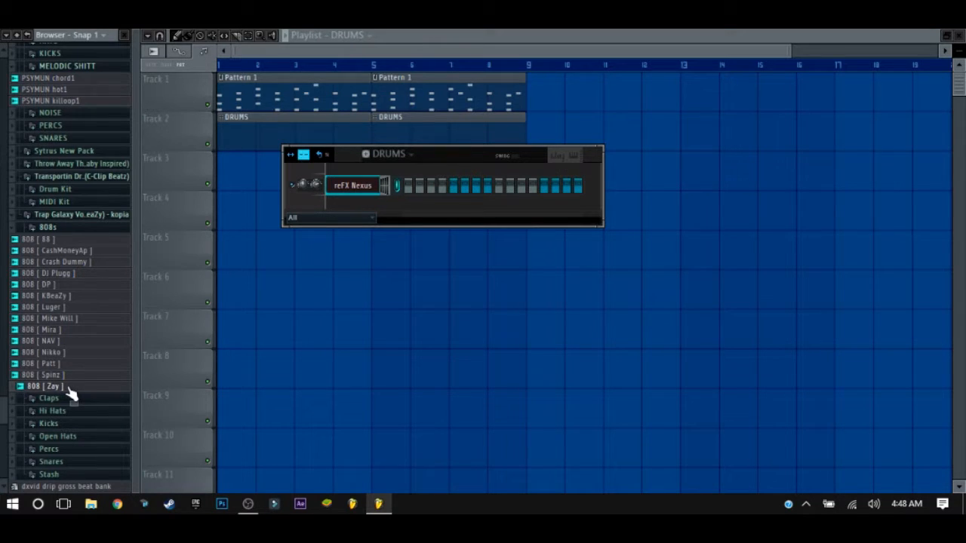
left_click_drag(317, 239, 355, 211)
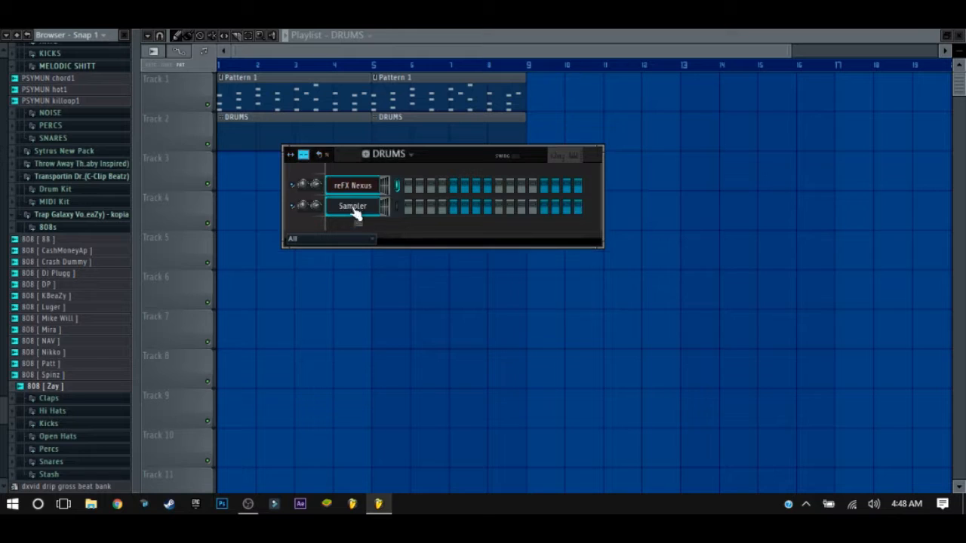
left_click(685, 68)
left_click_drag(437, 153, 449, 165)
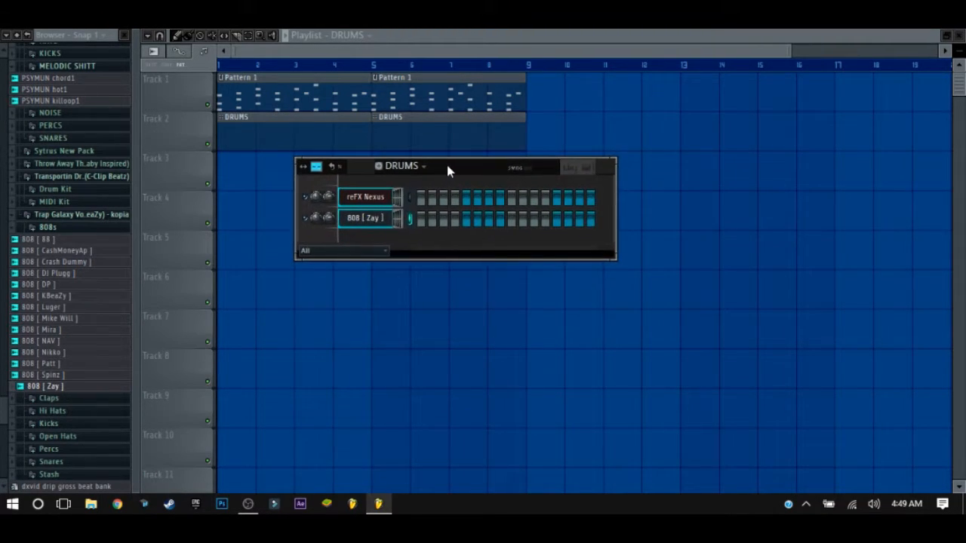
Open the 808 [ Zay ] channel settings and examine the function, miscellaneous and sample options down to the precomputed and legacy effects.
right_click(387, 218)
mouse_move(433, 332)
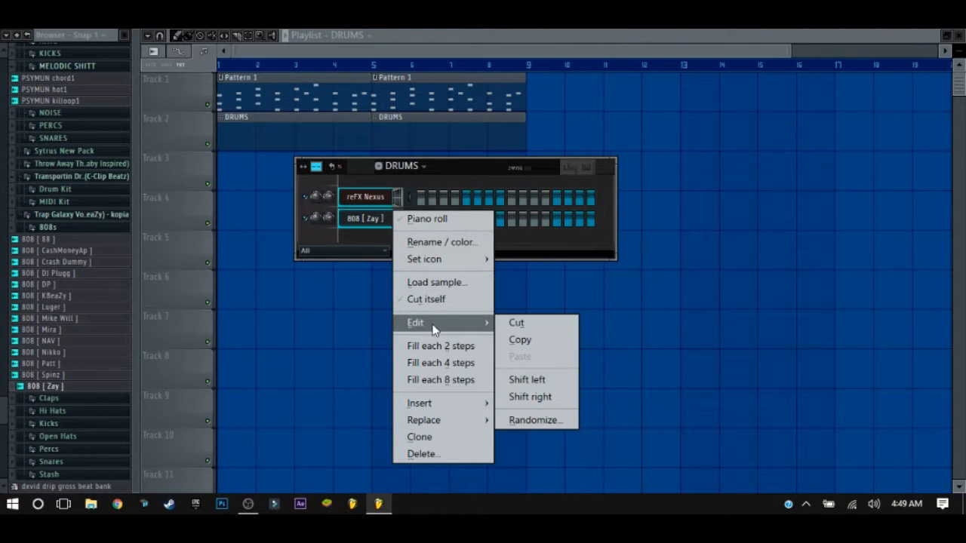
left_click(352, 220)
left_click(355, 223)
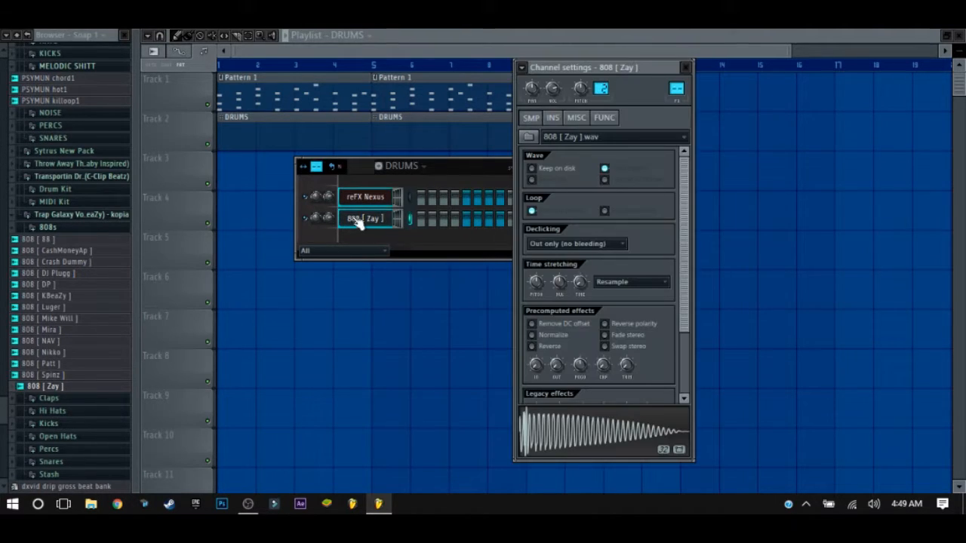
left_click_drag(595, 71, 491, 80)
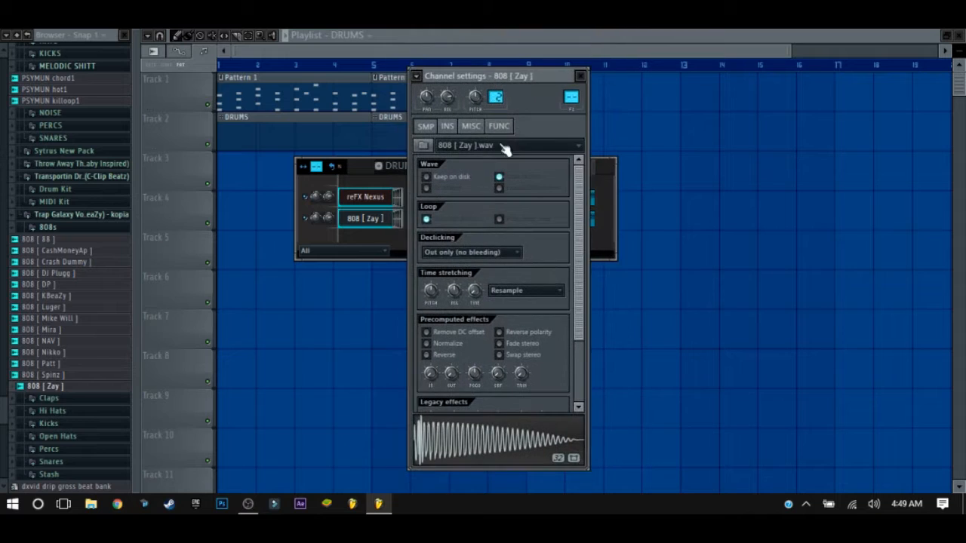
left_click(499, 126)
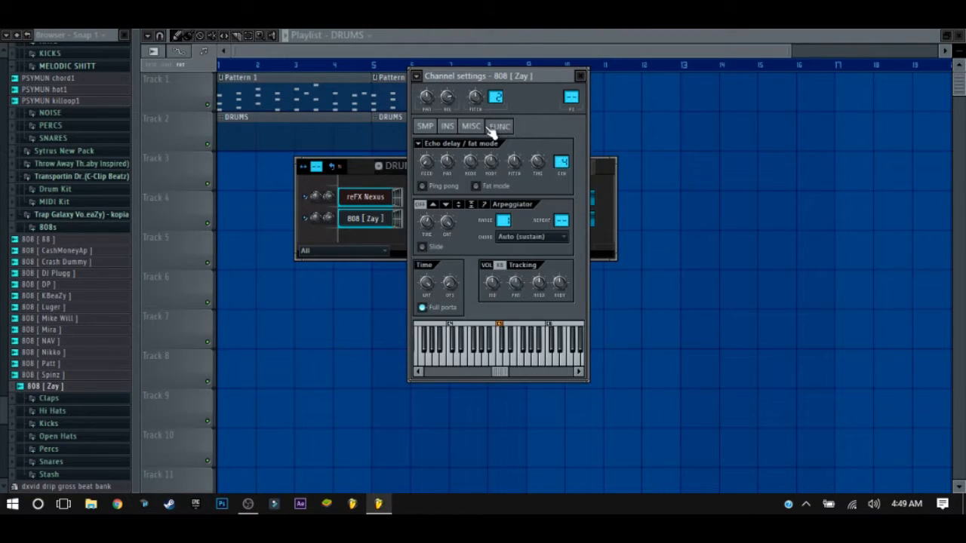
left_click(472, 127)
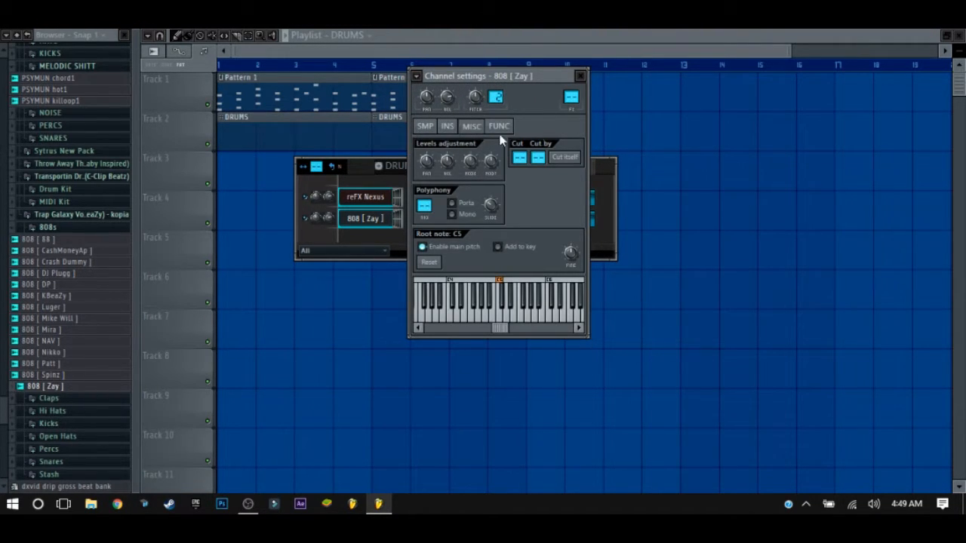
left_click(427, 126)
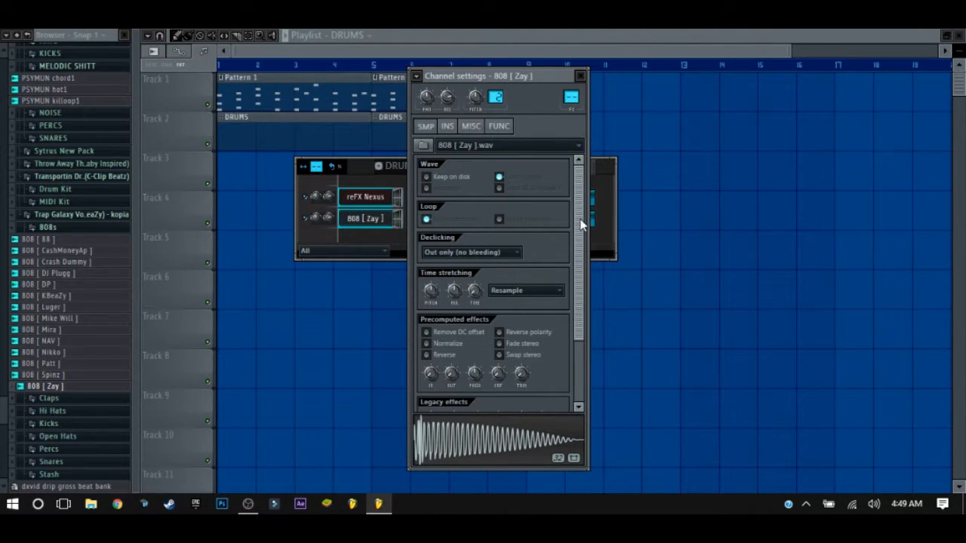
left_click_drag(581, 224, 589, 344)
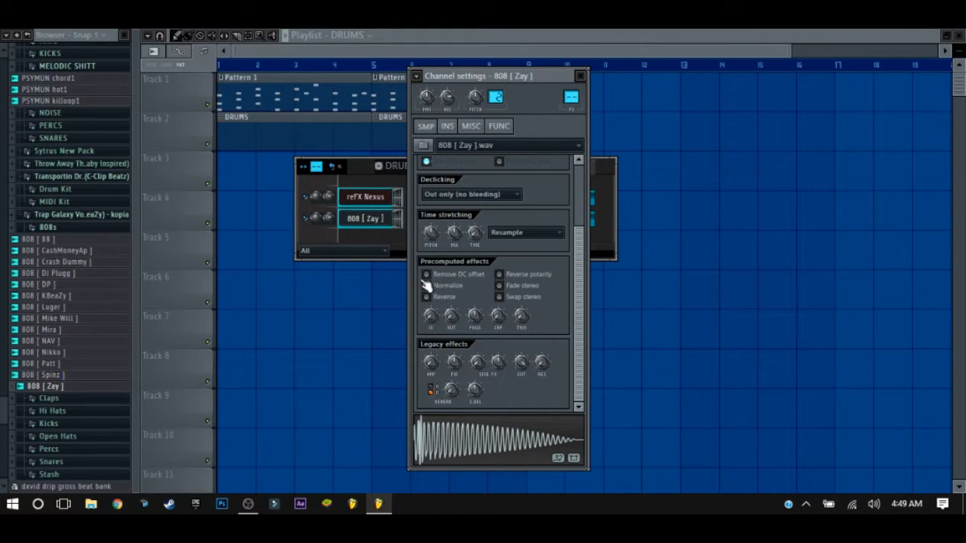
Check the option for legacy precomputed effects in the general settings.
left_click(132, 28)
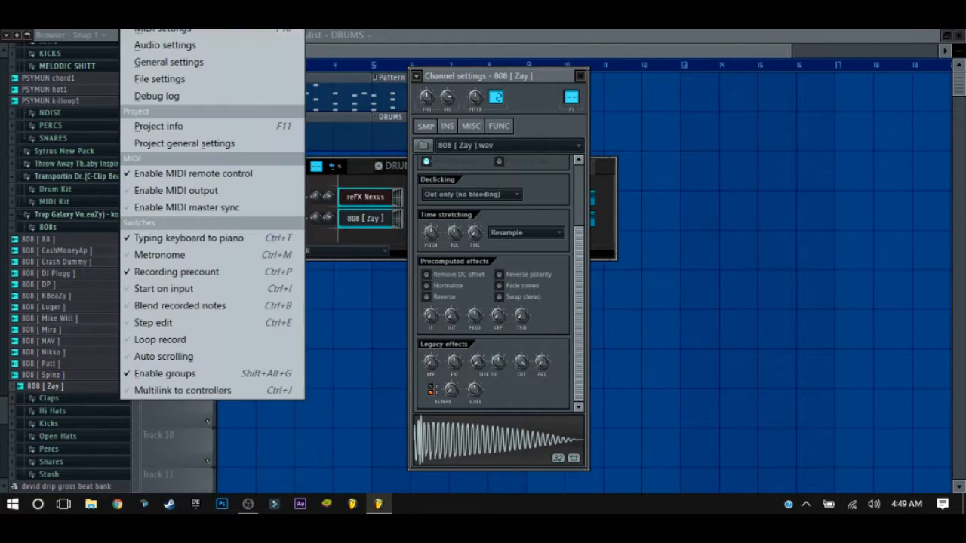
left_click(180, 67)
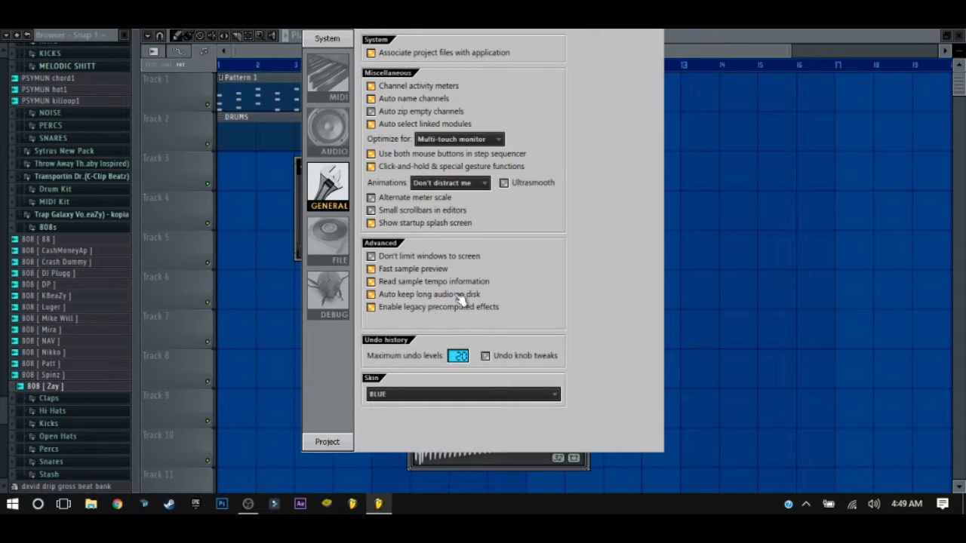
key("Escape")
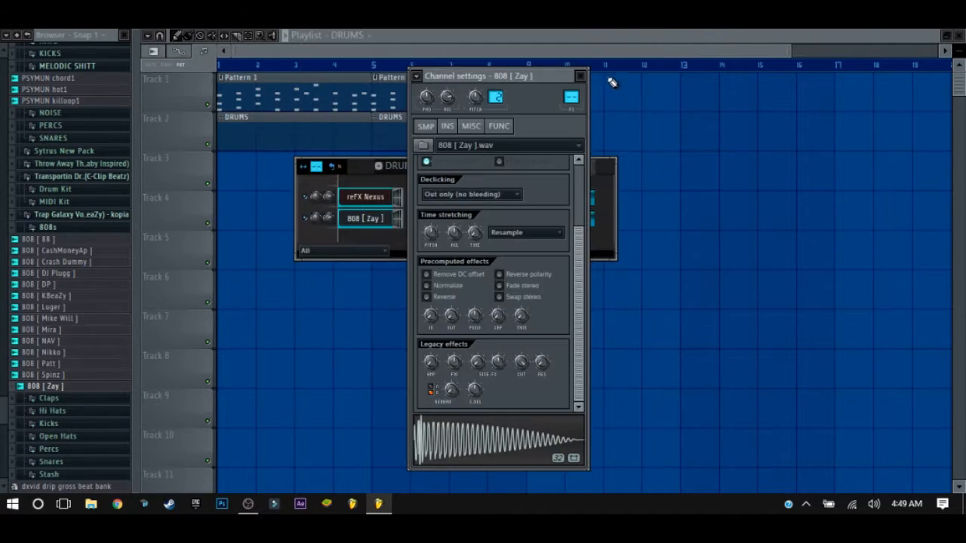
Route the 808 [ Zay ] channel to mixer track 2 and close its channel settings.
mouse_move(530, 76)
left_mouse_down()
mouse_move(538, 51)
mouse_move(515, 44)
mouse_move(522, 78)
left_mouse_up()
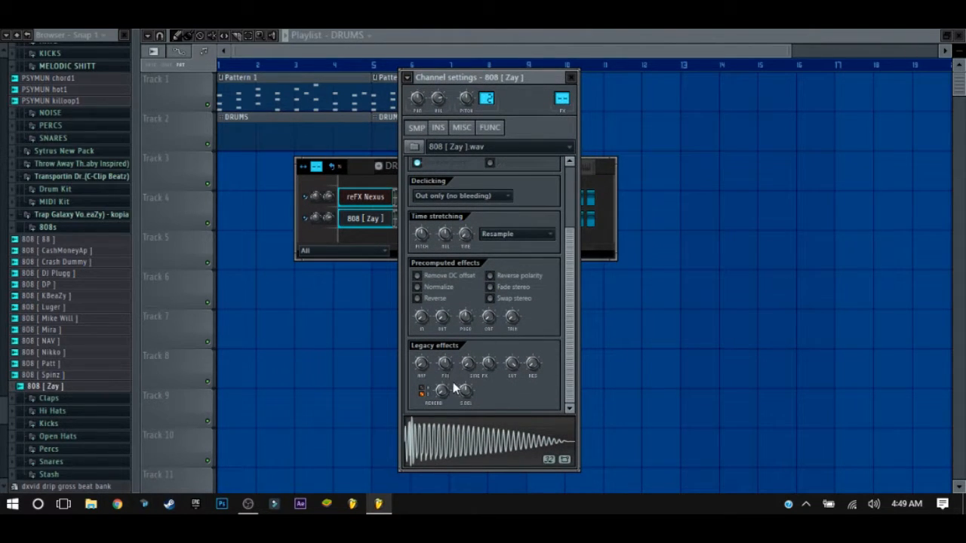
left_click(573, 77)
left_click(386, 221)
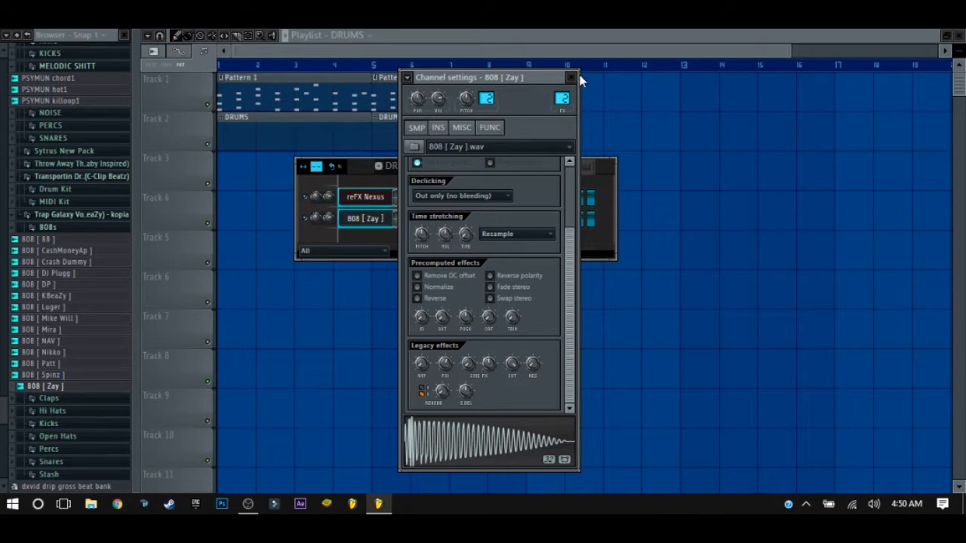
left_click(572, 77)
Open the 808 [ Zay ] channel in the piano roll, place a C5 note at the start of bar 1 and play it.
left_click_drag(436, 171, 459, 175)
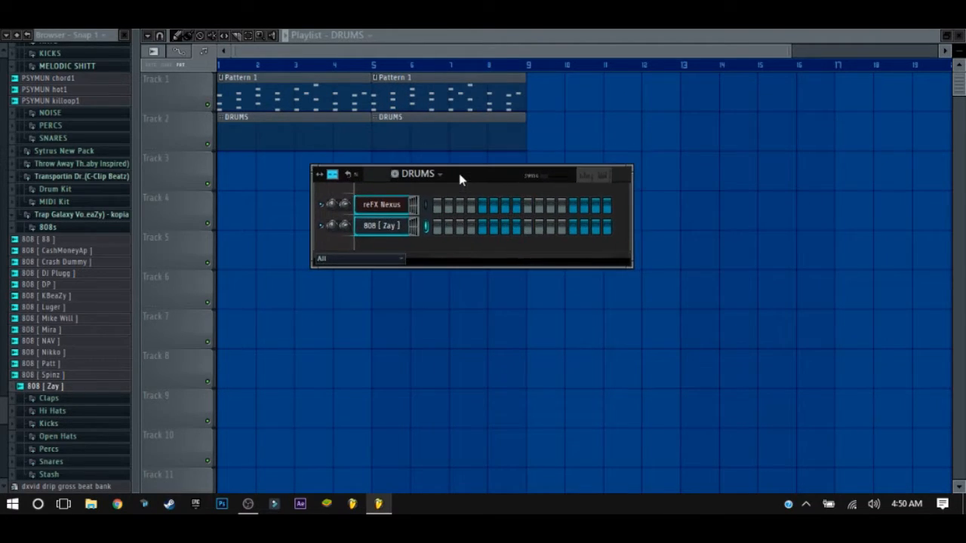
right_click(391, 231)
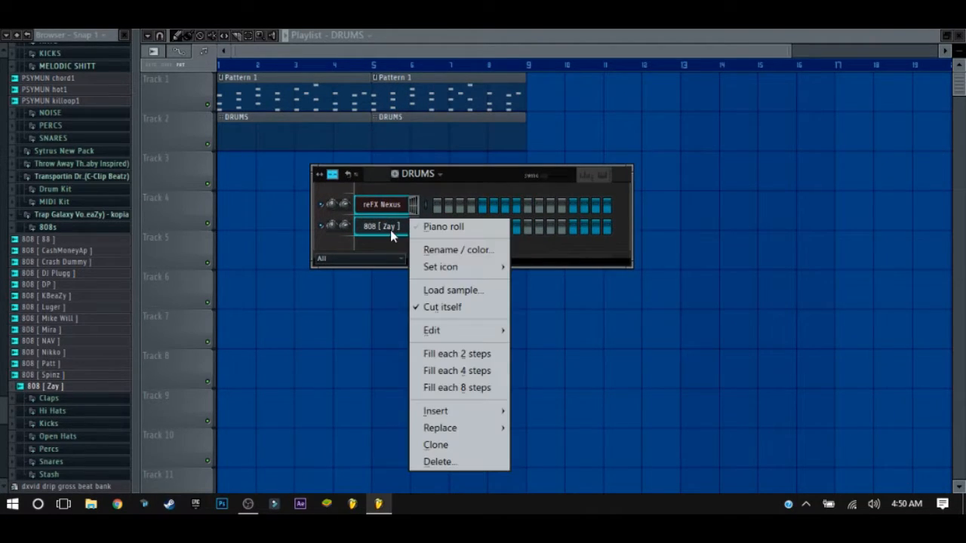
left_click(436, 230)
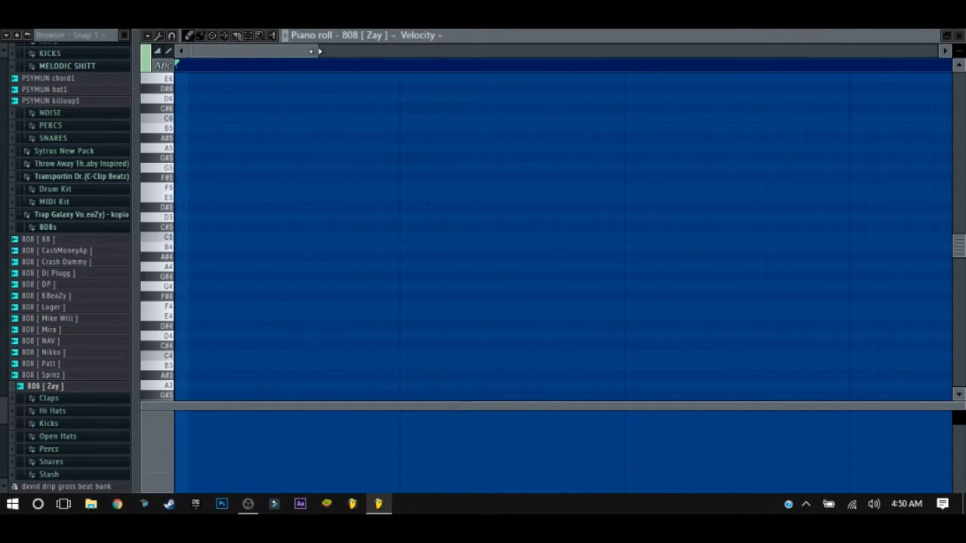
left_click(193, 239)
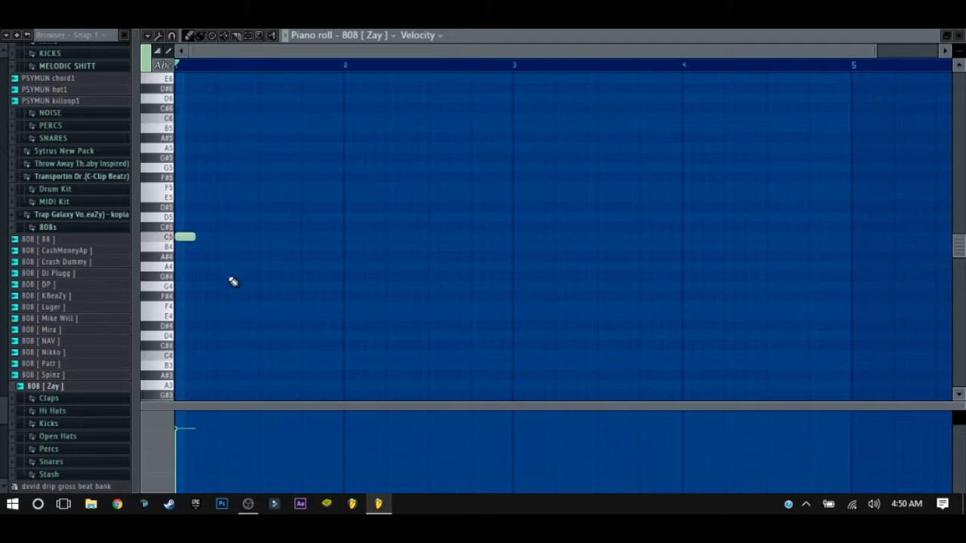
key("space")
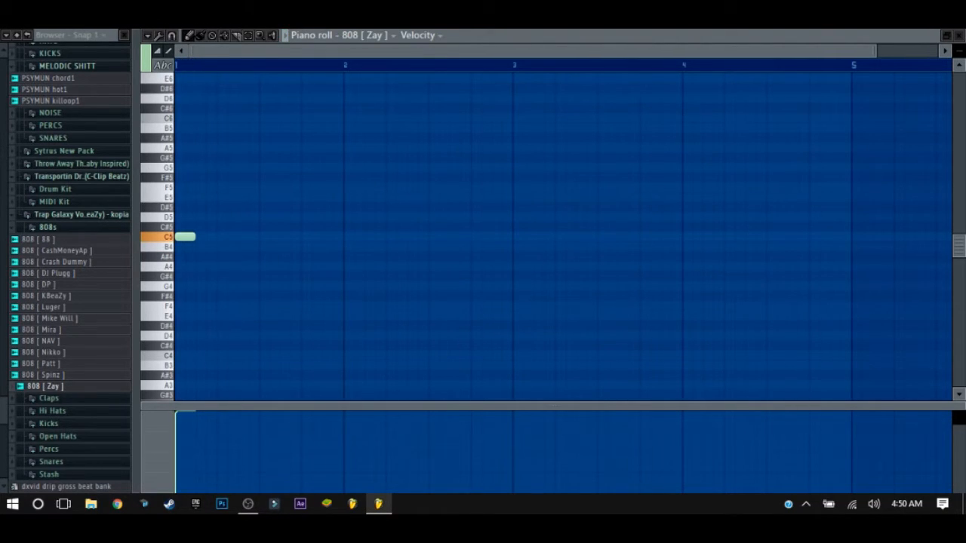
Add C5 notes on beat 4 of bar 1 and beat 2 of bar 2 of the 808 line, checking them with playback.
left_click(308, 236)
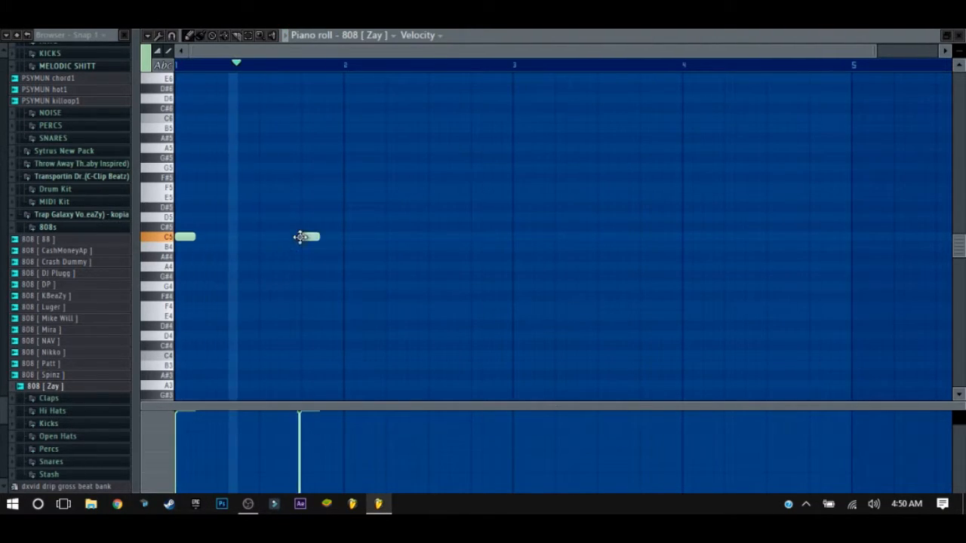
right_click(314, 241)
left_click(309, 238)
key("space")
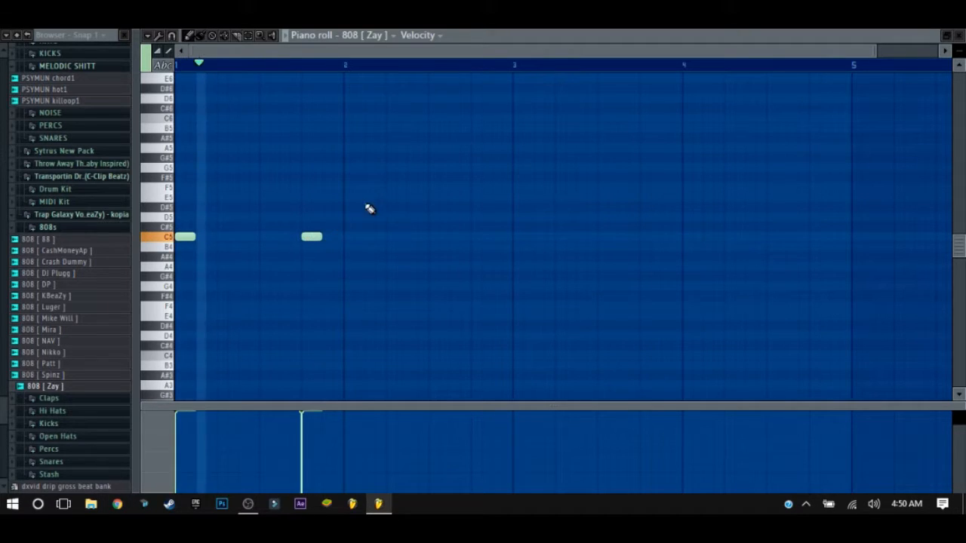
left_click(389, 239)
left_click_drag(388, 238, 386, 236)
key("space")
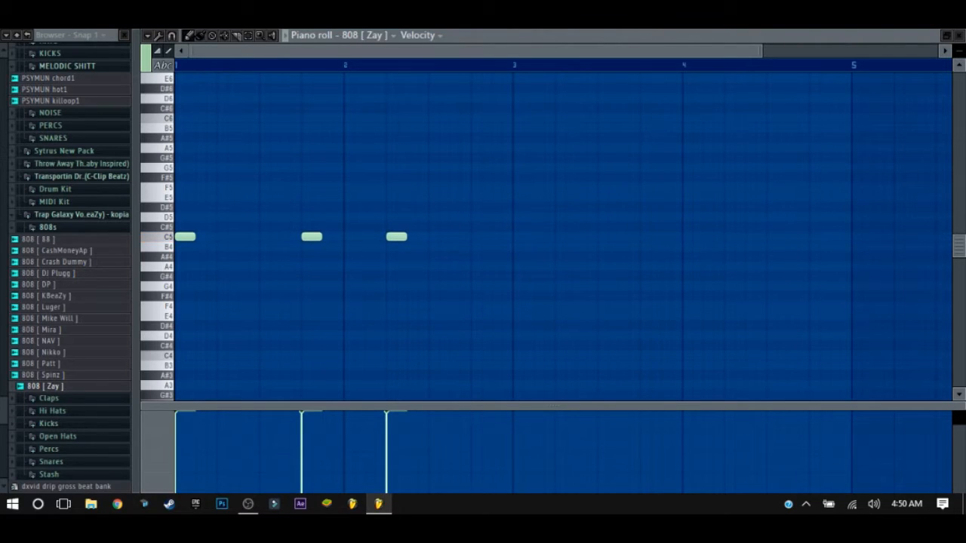
Load the Clap [ Luger Slap ] sample from the kit's Claps folder as a new channel below 808 [ Zay ].
key("F6")
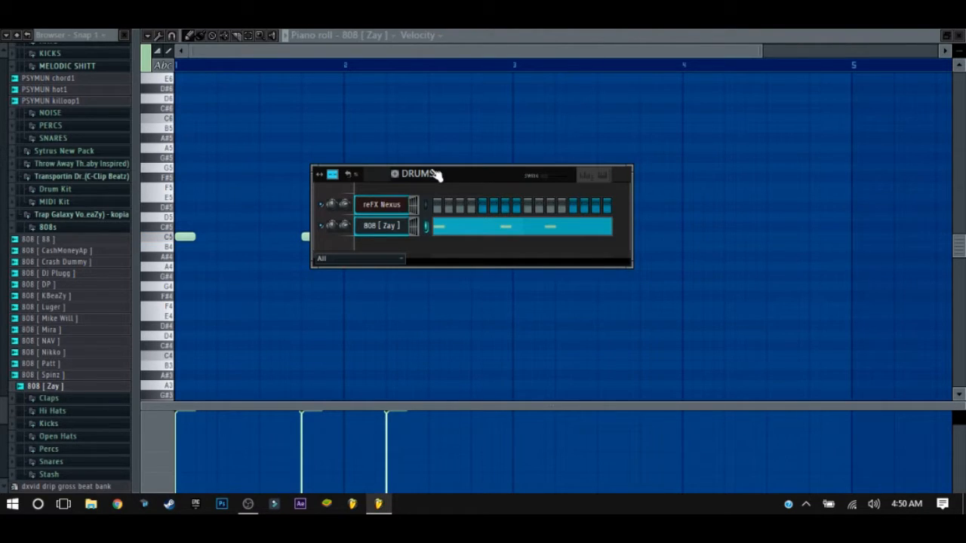
left_click_drag(436, 175, 489, 128)
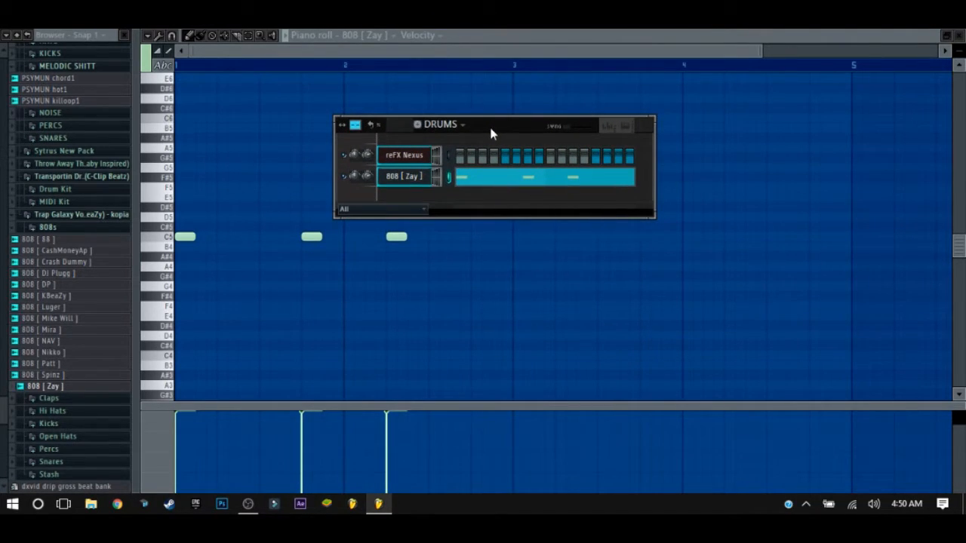
left_click(428, 56)
left_click(50, 228)
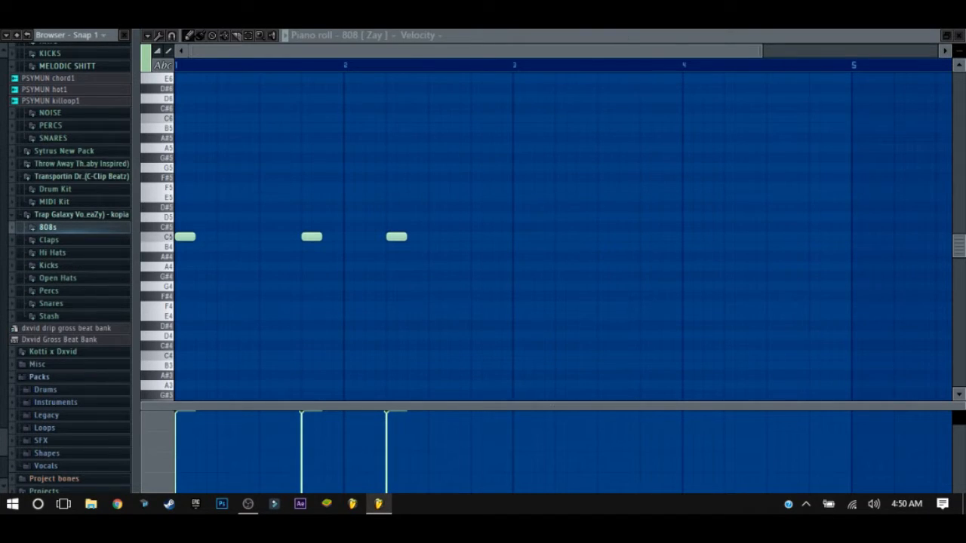
key("F6")
left_click_drag(495, 123, 584, 159)
left_click(73, 244)
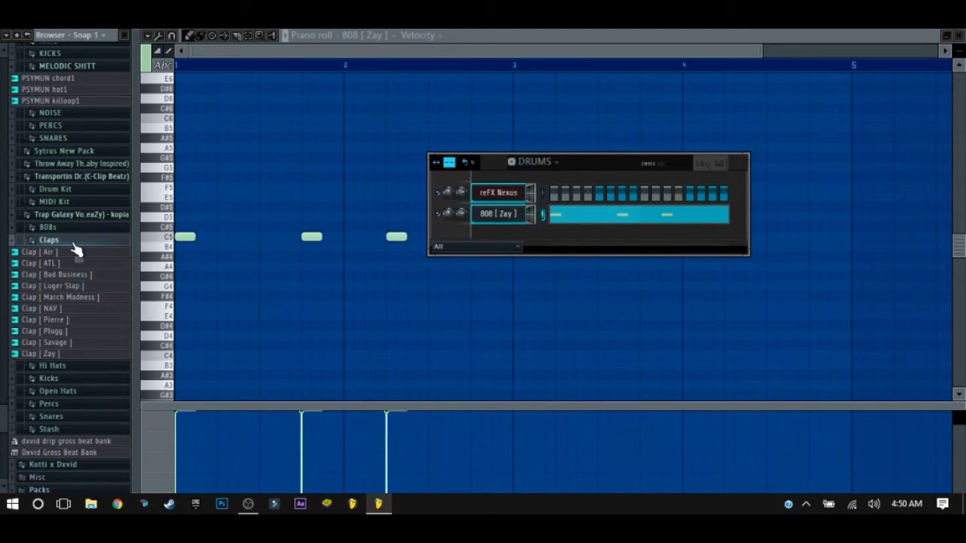
left_click(85, 287)
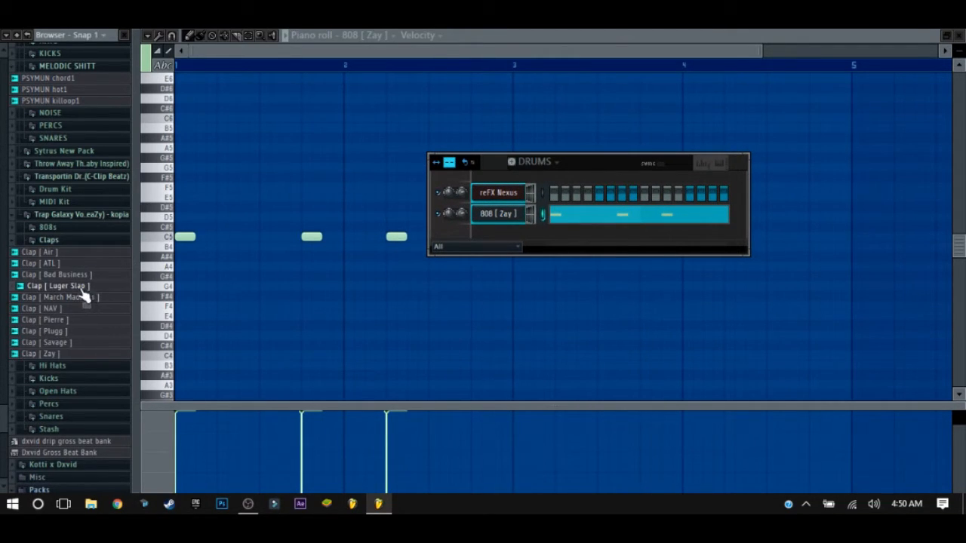
left_click_drag(517, 249, 498, 236)
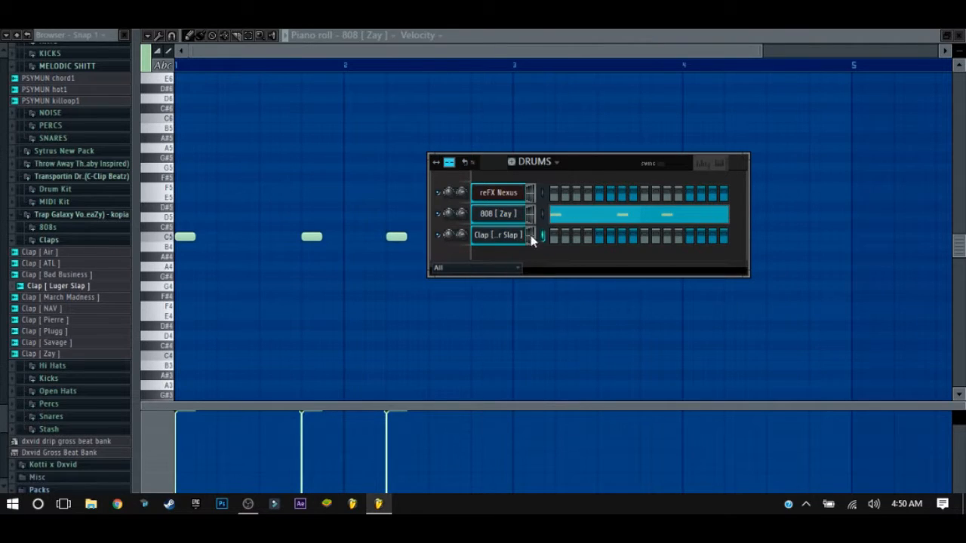
Increase the DRUMS pattern's beat count so the channel rack offers a longer row of steps.
left_click_drag(589, 158, 466, 159)
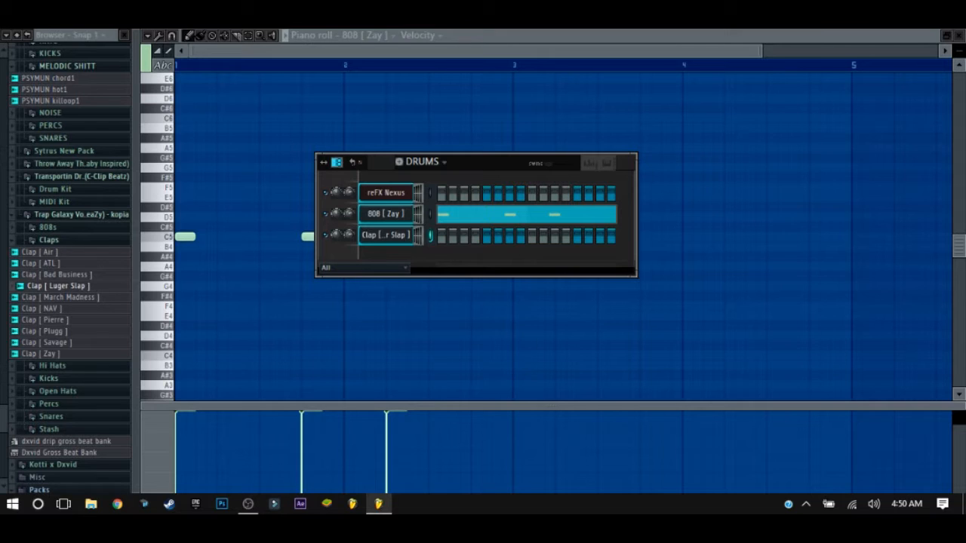
left_click(336, 162)
left_click_drag(533, 170, 467, 163)
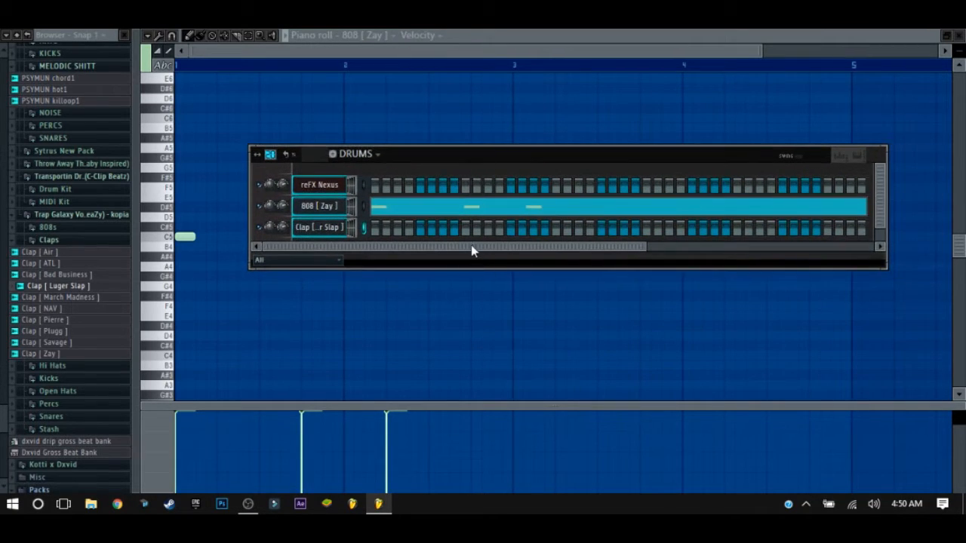
Place four Clap [ Luger Slap ] hits in the DRUMS pattern, starting at step 9 and repeating every sixteen steps.
key("space")
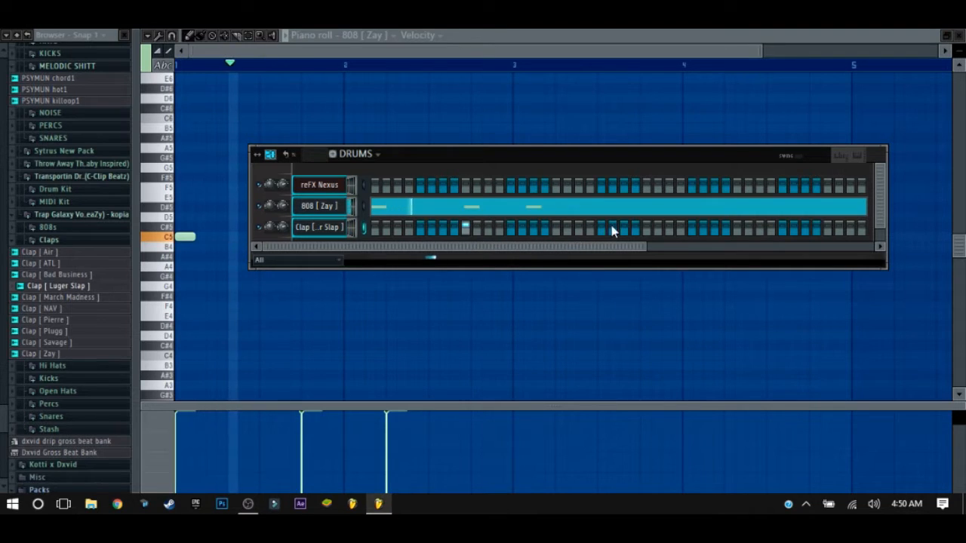
left_click(646, 227)
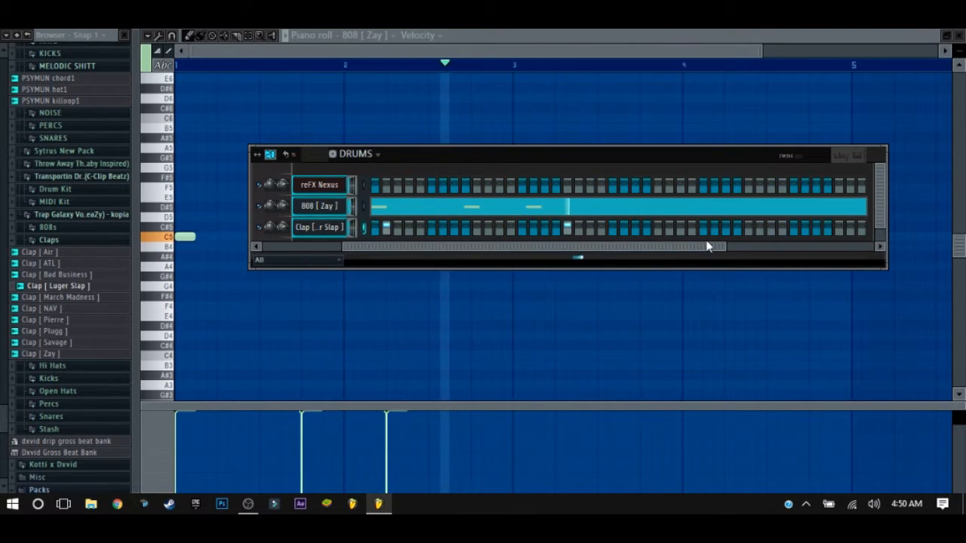
left_click(792, 248)
left_click(827, 227)
left_click_drag(830, 249, 471, 250)
In the 808 [ Zay ] piano roll, move the second C5 note closer to the first and shift the third note earlier and up to E5.
left_click(500, 206)
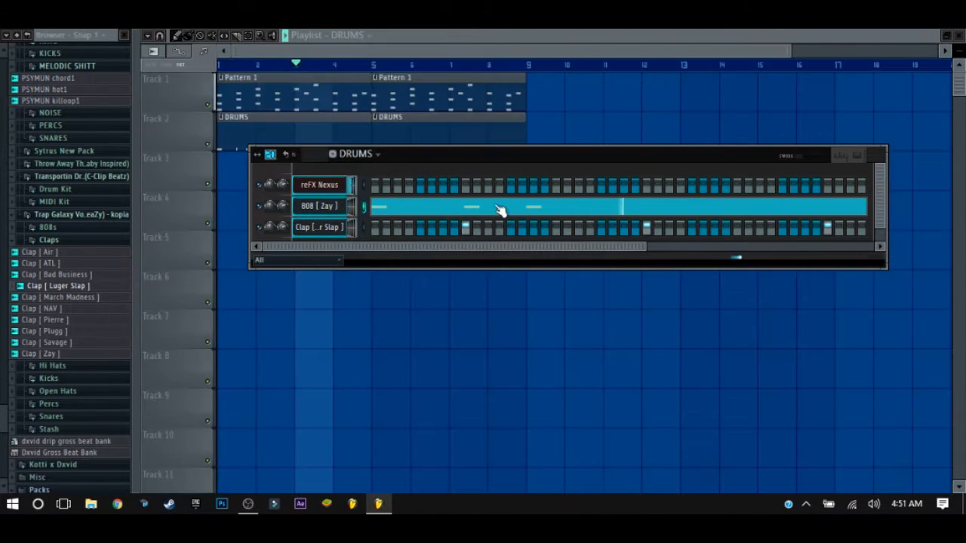
left_click(501, 206)
left_click_drag(300, 50, 763, 51)
left_click_drag(312, 240, 249, 237)
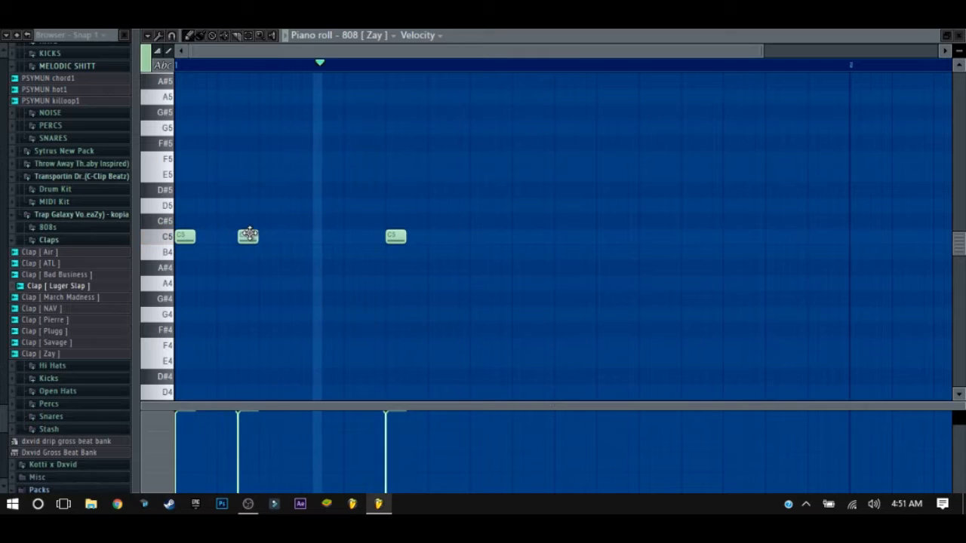
key("space")
left_click_drag(393, 234, 309, 168)
key("space")
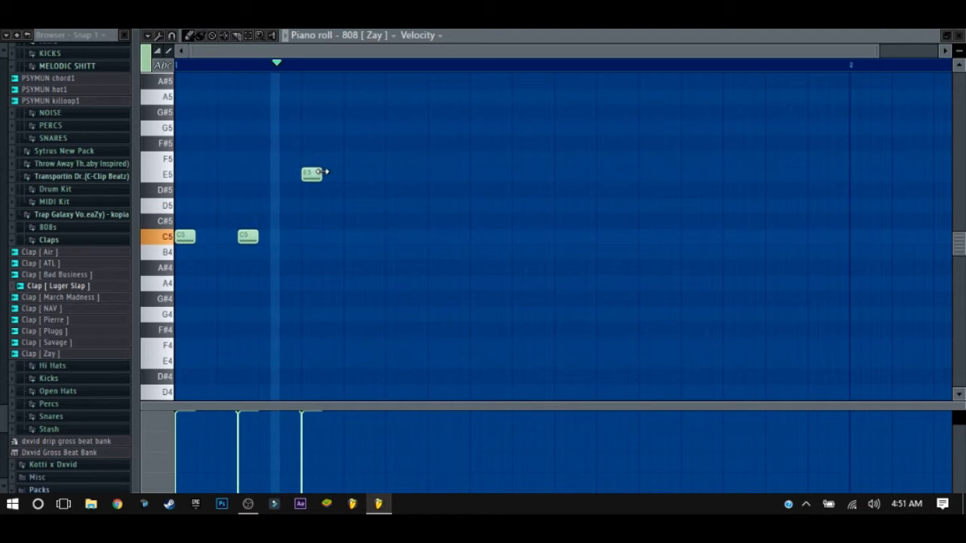
Add two more E5 notes to the 808 line, one directly against the first E5 and one after a gap.
left_click(353, 176)
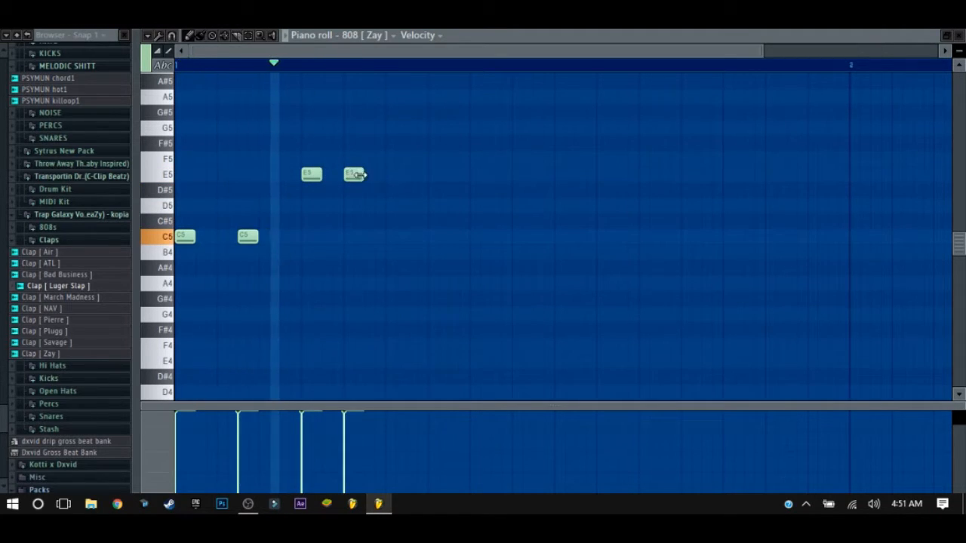
left_click(387, 175)
right_click(390, 176)
left_click(414, 175)
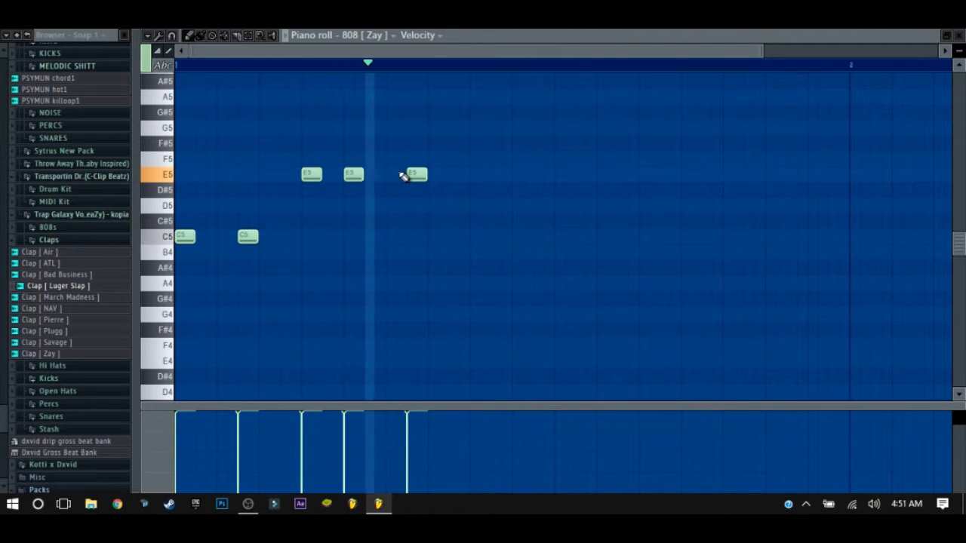
left_click_drag(348, 175, 326, 175)
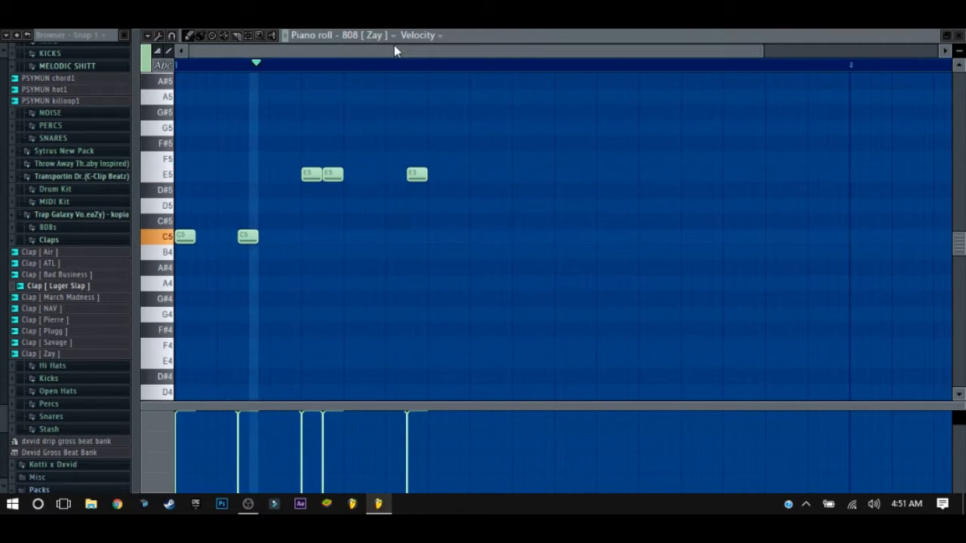
key("space")
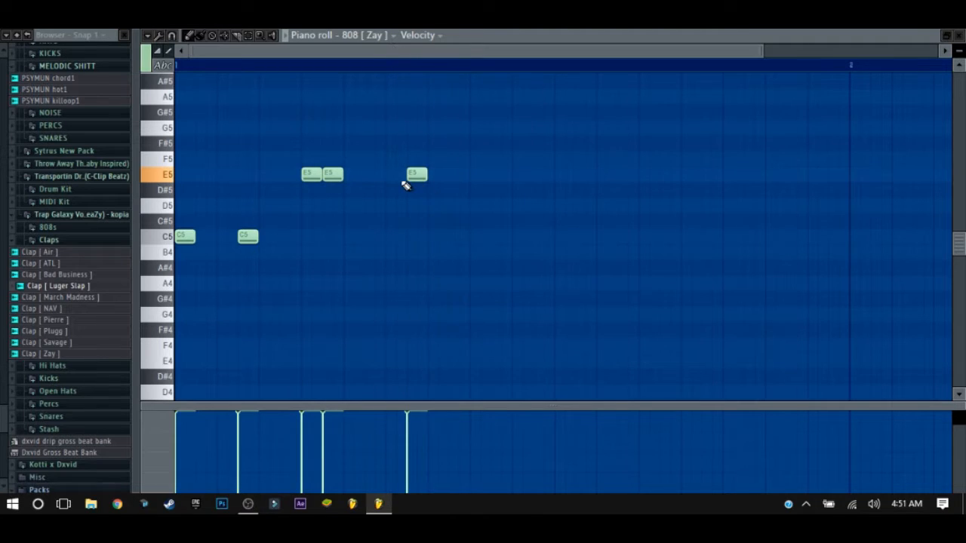
Try an extra E5 note in the gap before the last E5, play it and remove it.
left_click(370, 176)
left_click_drag(376, 174, 373, 175)
key("space")
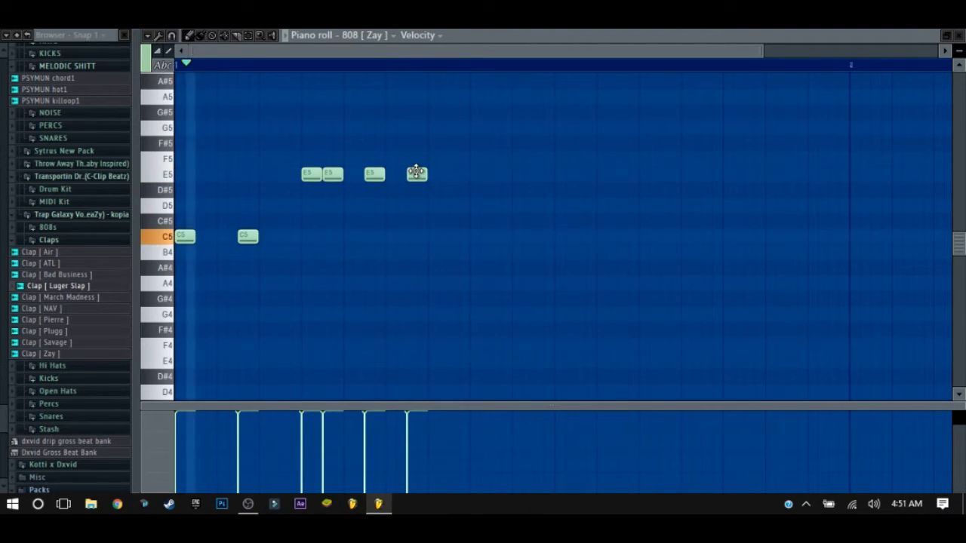
key("space")
right_click(378, 174)
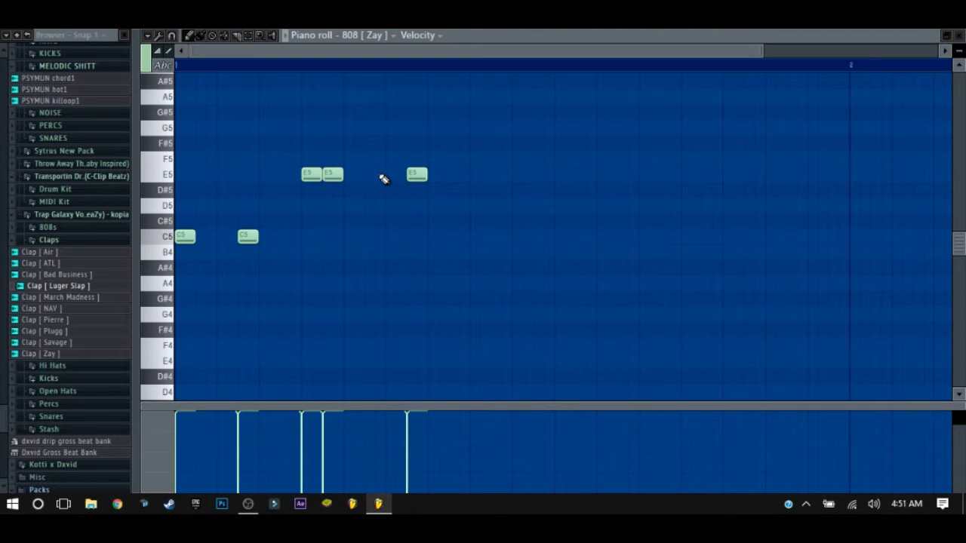
Move the last E5 note of the 808 line slightly earlier and check its timing with playback.
key("space")
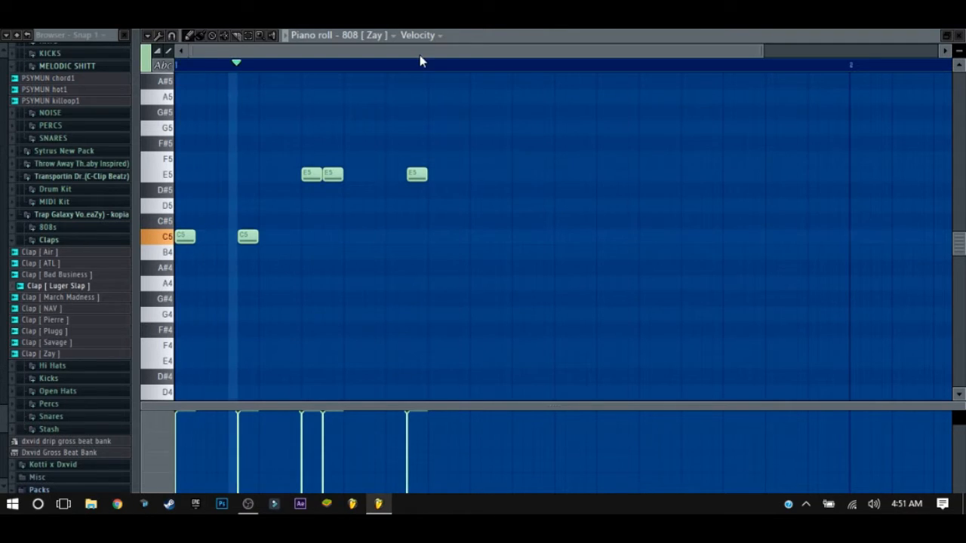
key("space")
left_click_drag(410, 176, 395, 174)
key("space")
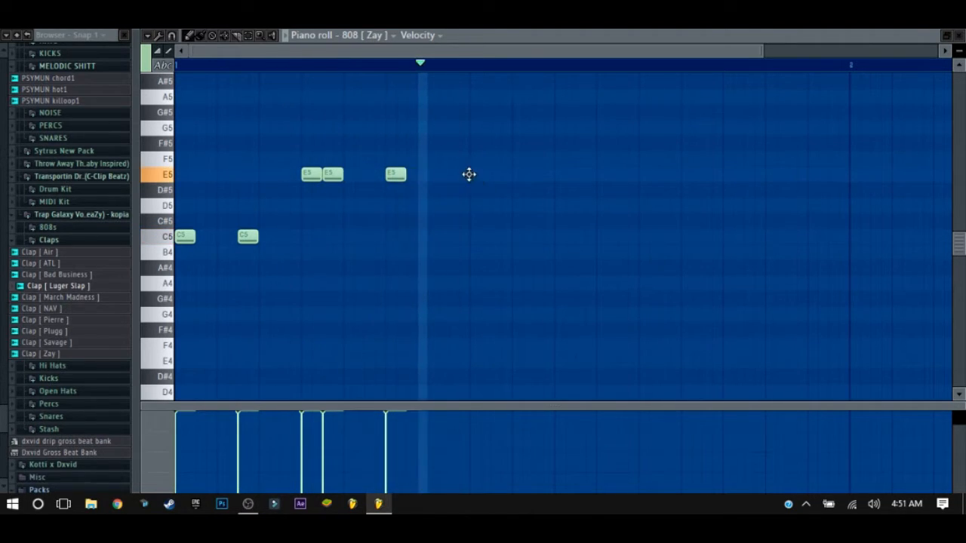
Place a D5 note shortly after the last E5 of the 808 line and play the pattern.
key("space")
left_click_drag(450, 175, 457, 206)
key("space")
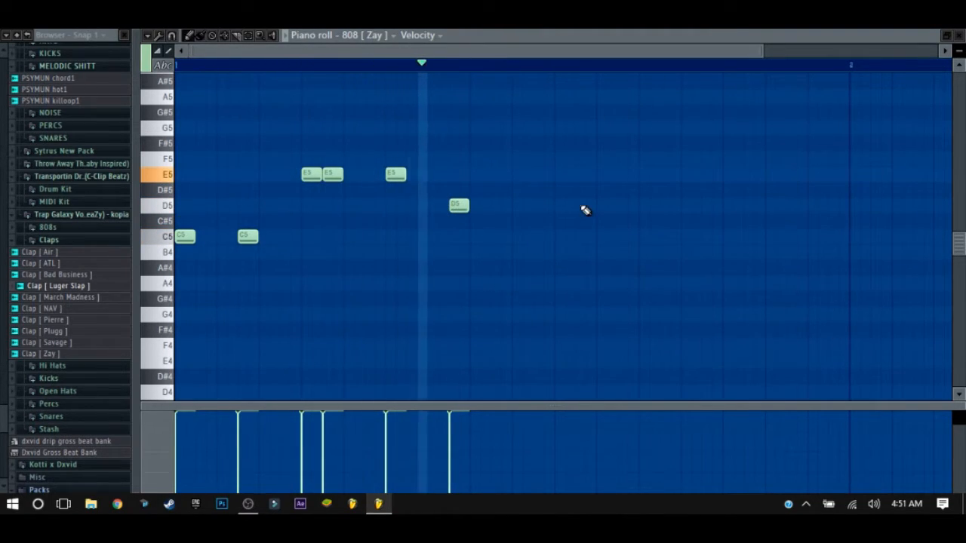
key("space")
key("space")
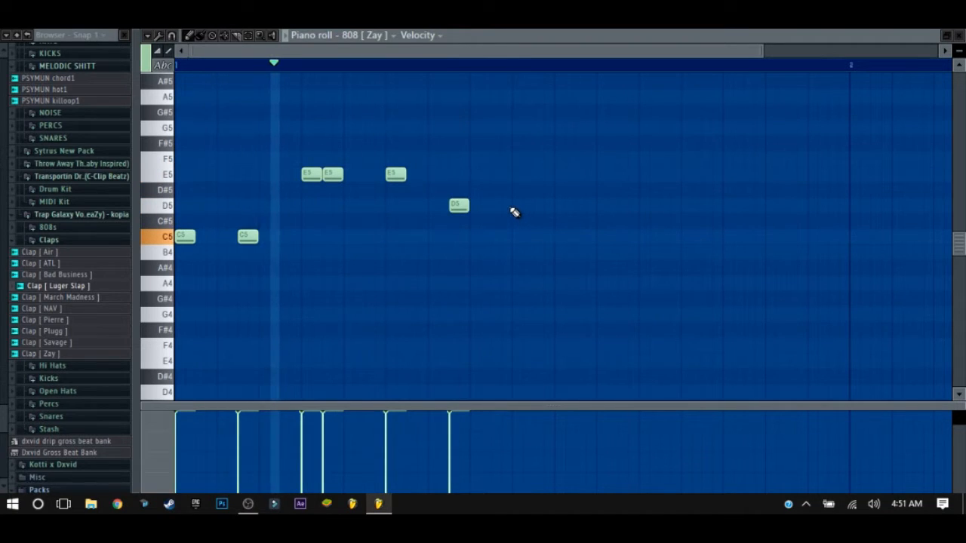
Add a second D5 directly after the first and a C5 at the middle of bar 1, checking them with playback.
left_click(520, 205)
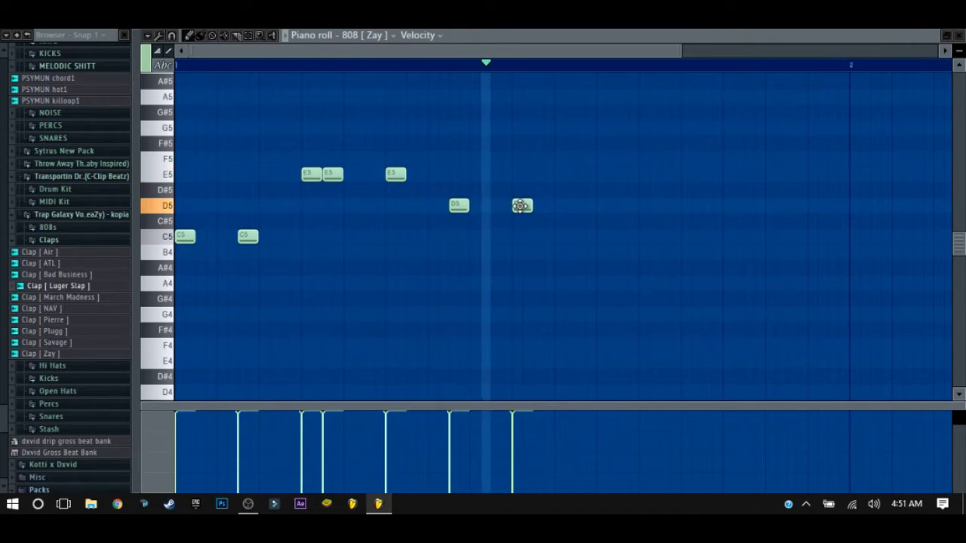
key("space")
left_click_drag(520, 205, 475, 205)
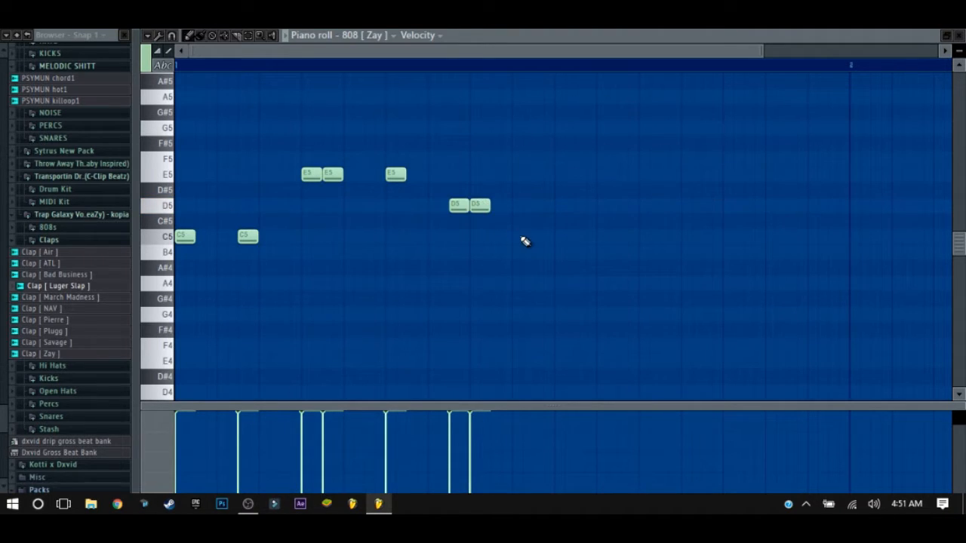
left_click(511, 237)
key("space")
left_click_drag(519, 238, 522, 238)
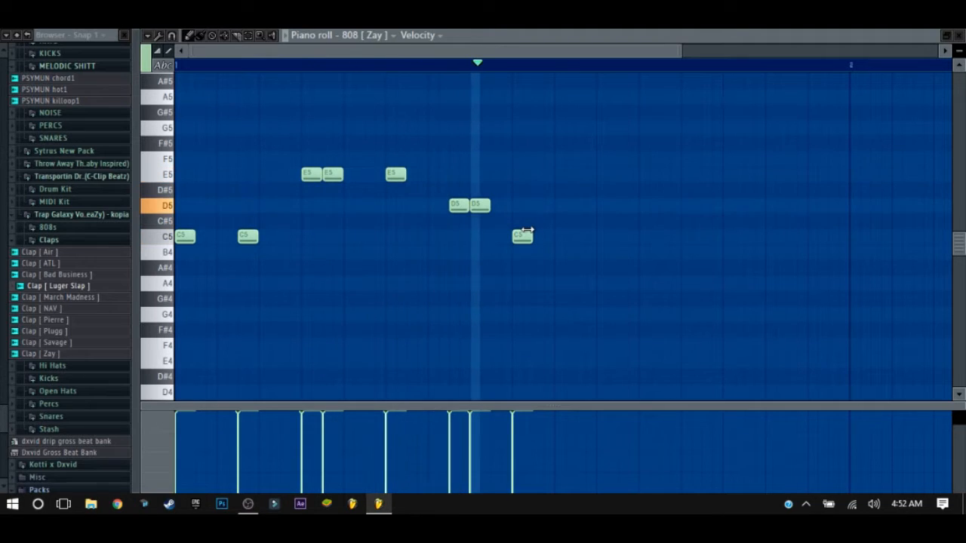
key("space")
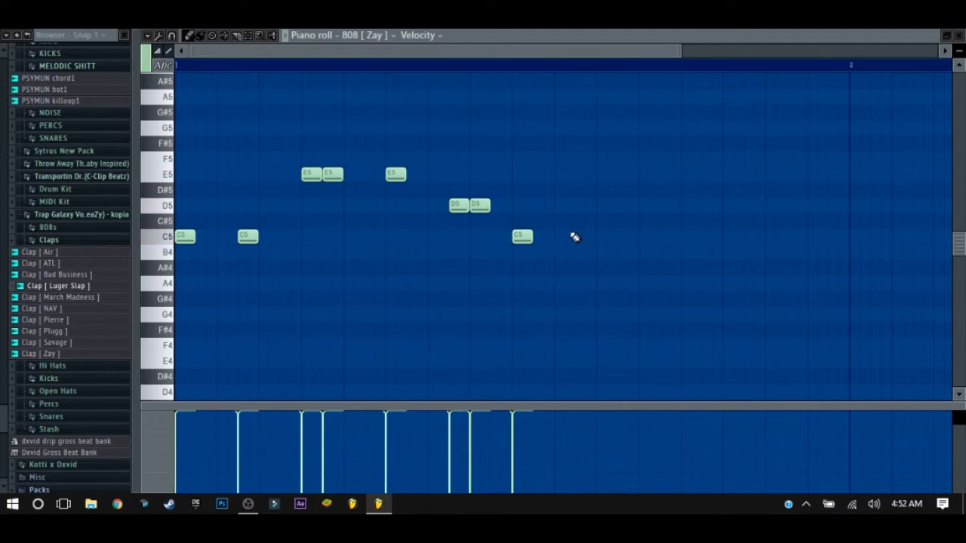
Add two spaced F5 notes to the 808 line in the second half of bar 1 during playback.
left_click(583, 159)
key("space")
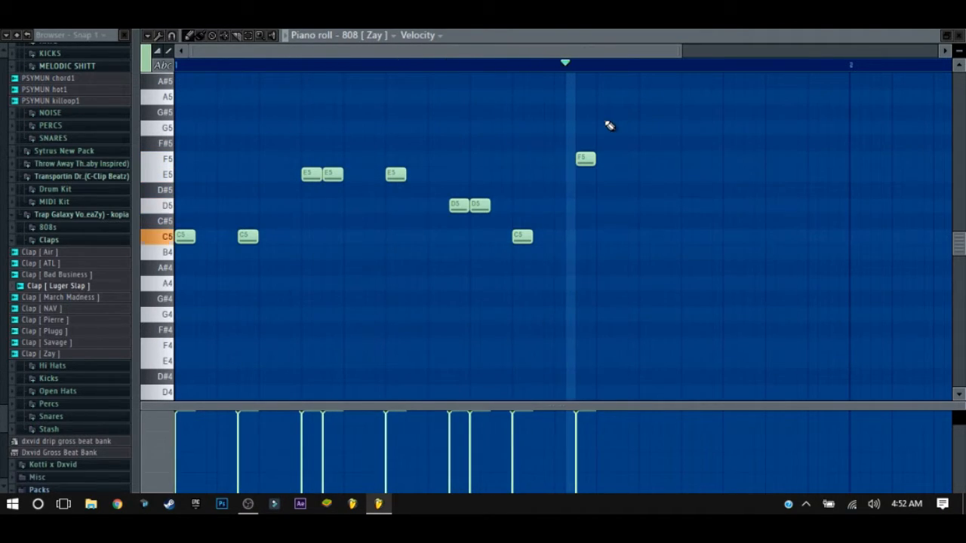
left_click(646, 159)
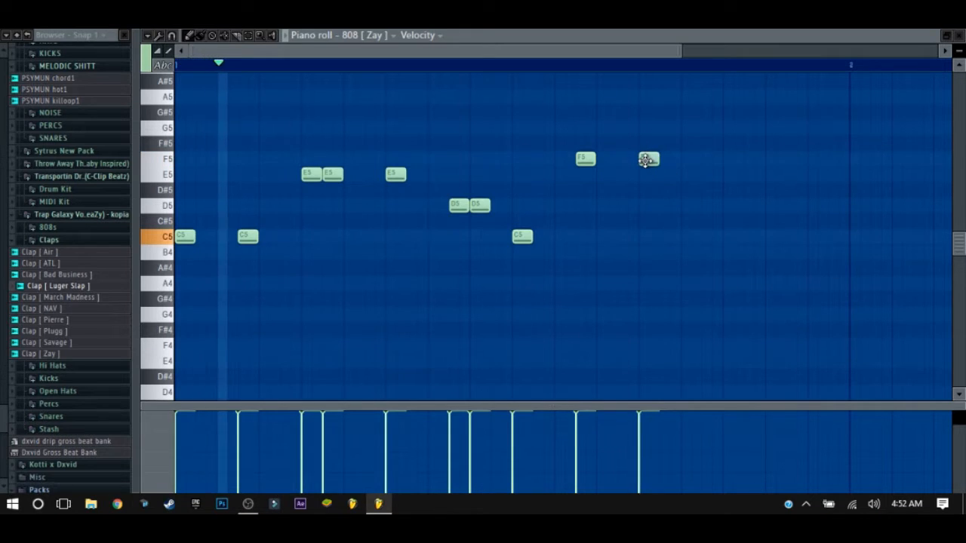
Continue the 808 line with two E5 notes and a closing C5 just before bar 2, checking them with playback.
left_click(684, 207)
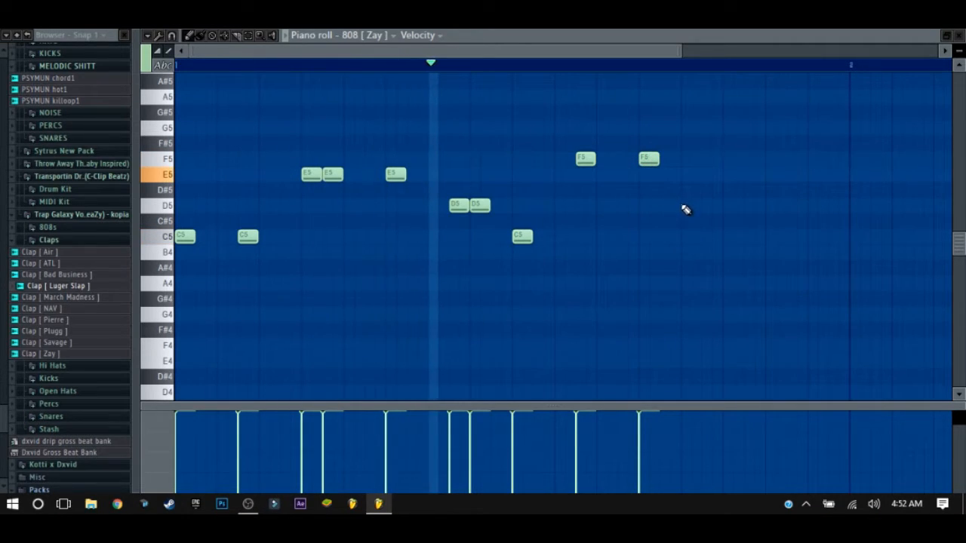
left_click(689, 175)
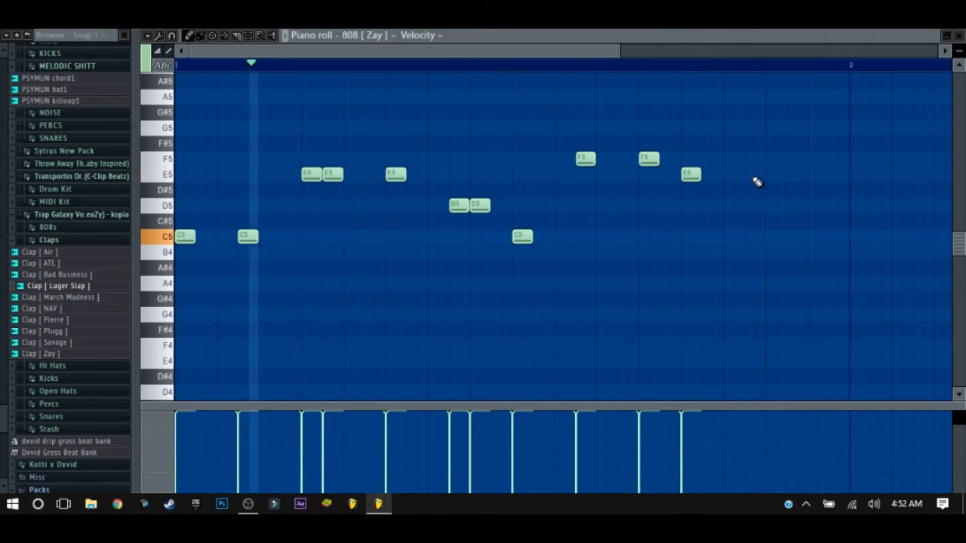
left_click(752, 174)
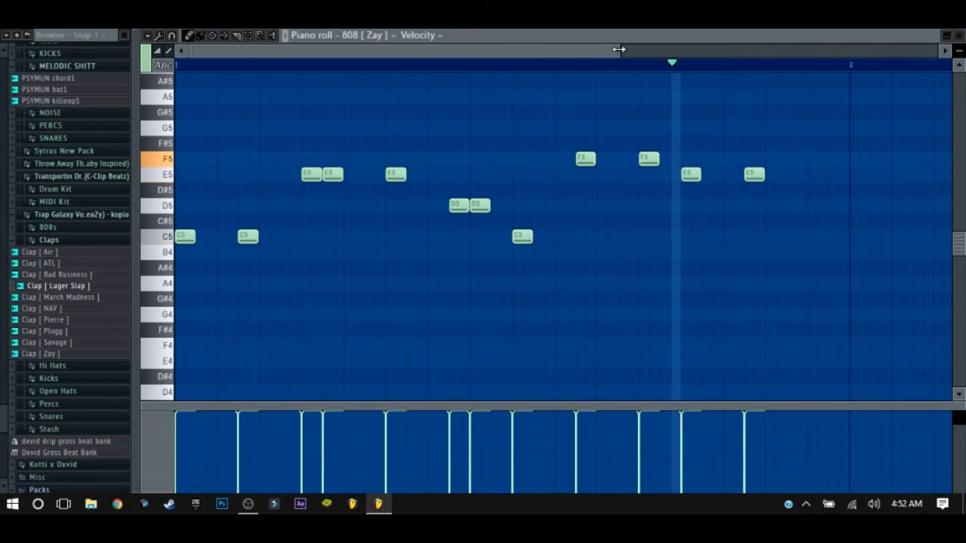
key("space")
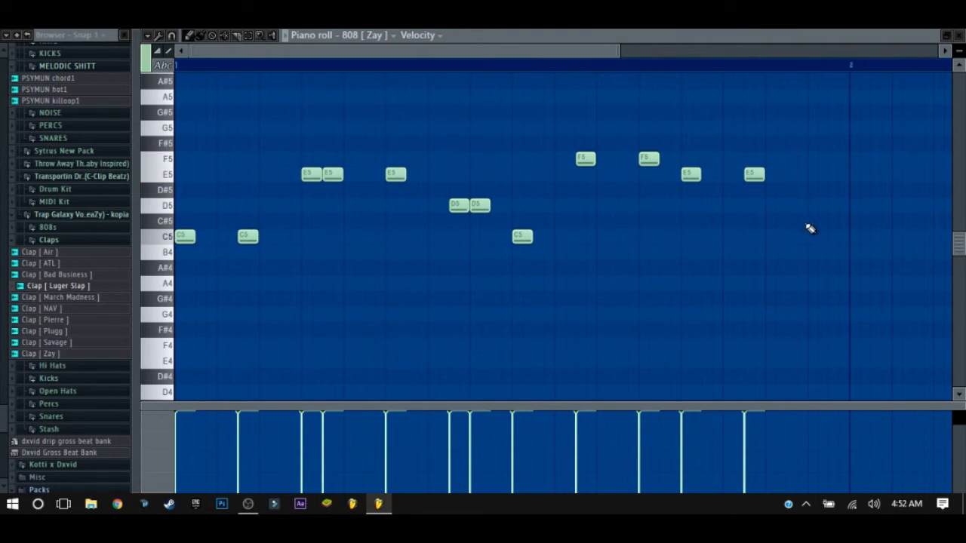
key("space")
scroll(529, 76, "down", 2)
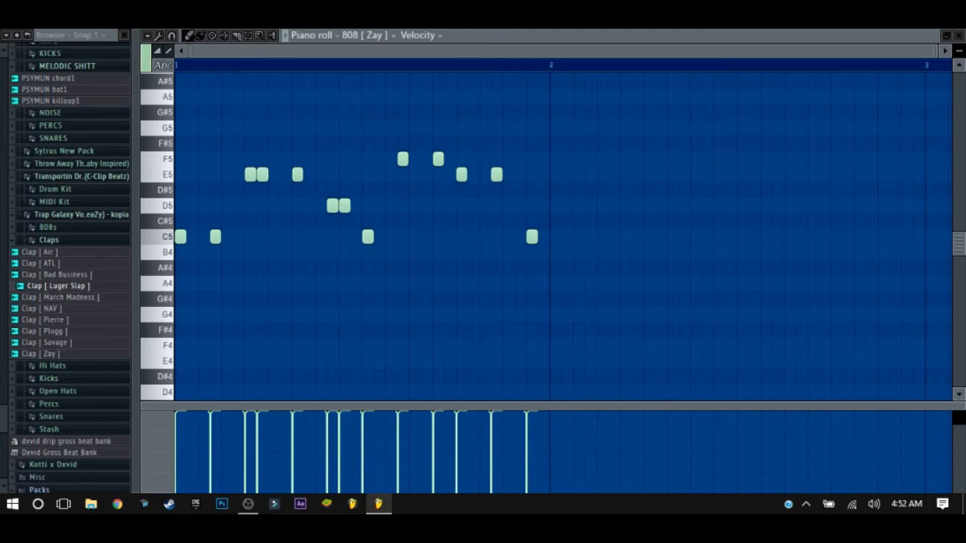
Send the Clap [ Luger Slap ] step sequence to the piano roll and show all its notes up to bar 2.
key("F6")
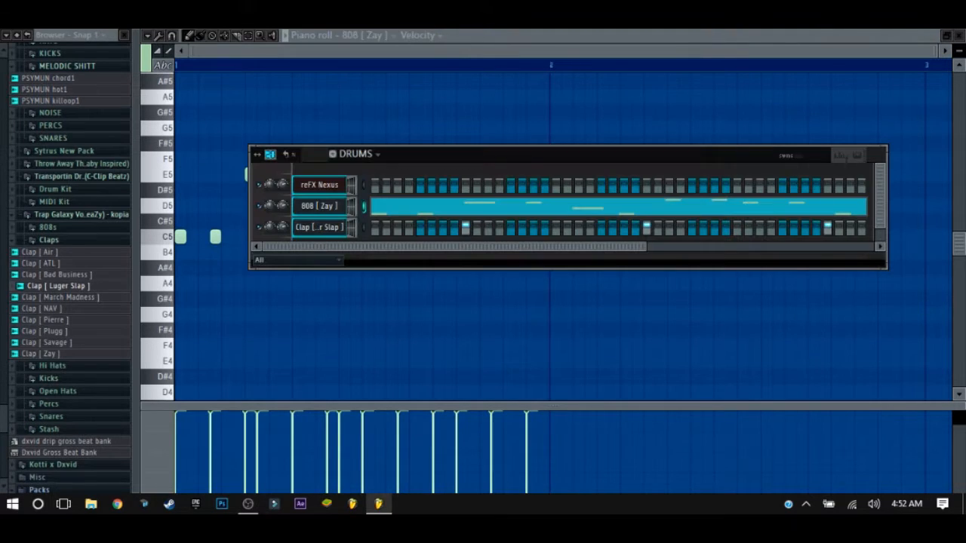
right_click(337, 236)
left_click(407, 228)
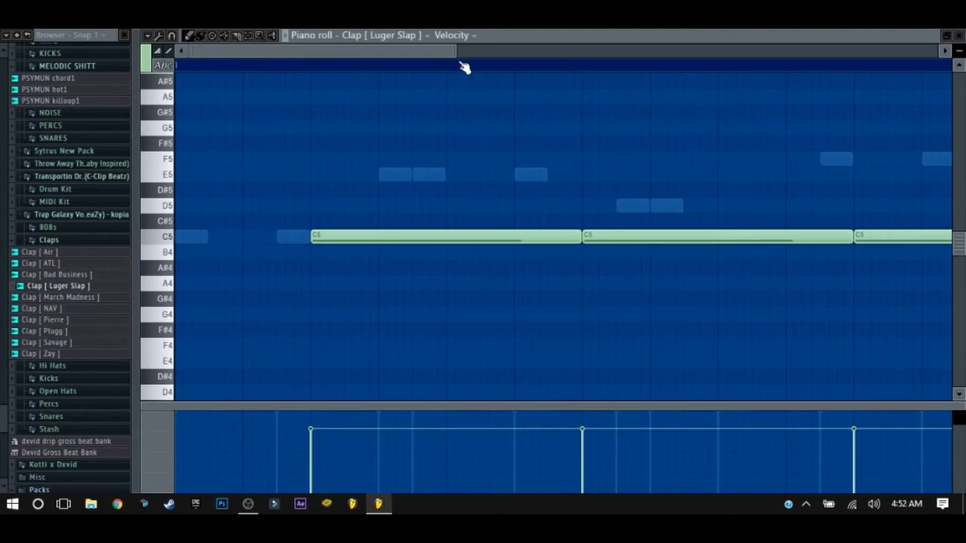
scroll(464, 68, "down", 3)
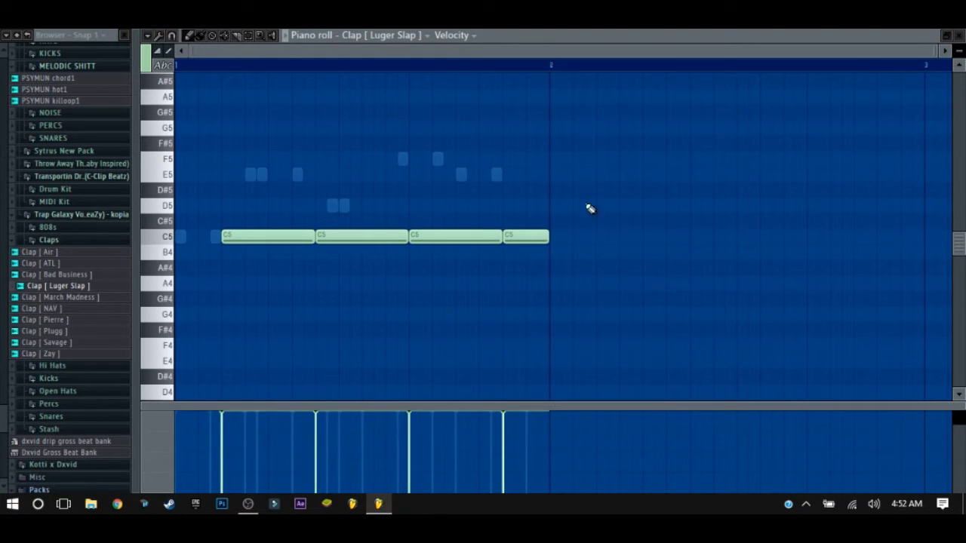
Route the Clap [ Luger Slap ] channel to mixer track 3, lower that track's level slightly during playback and return to the piano roll.
key("F9")
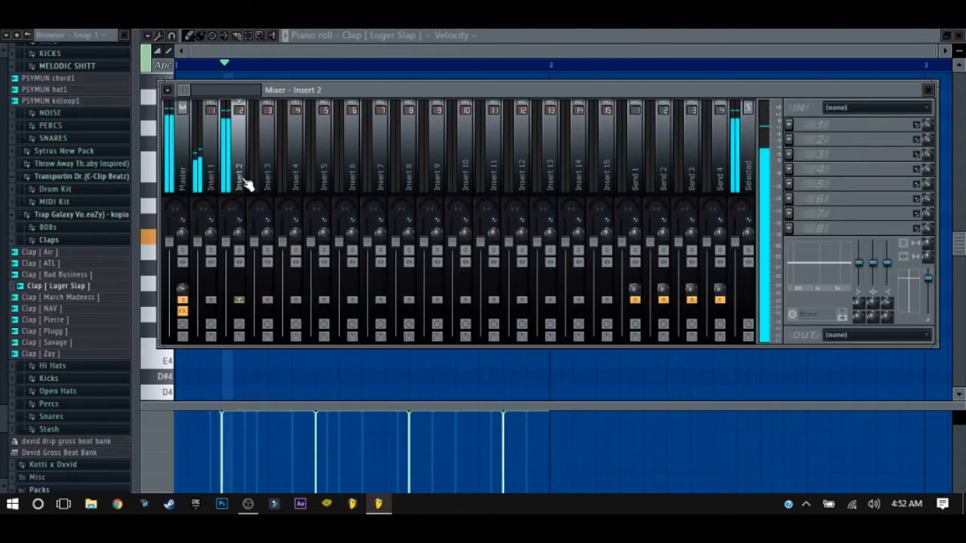
key("F6")
left_click(325, 227)
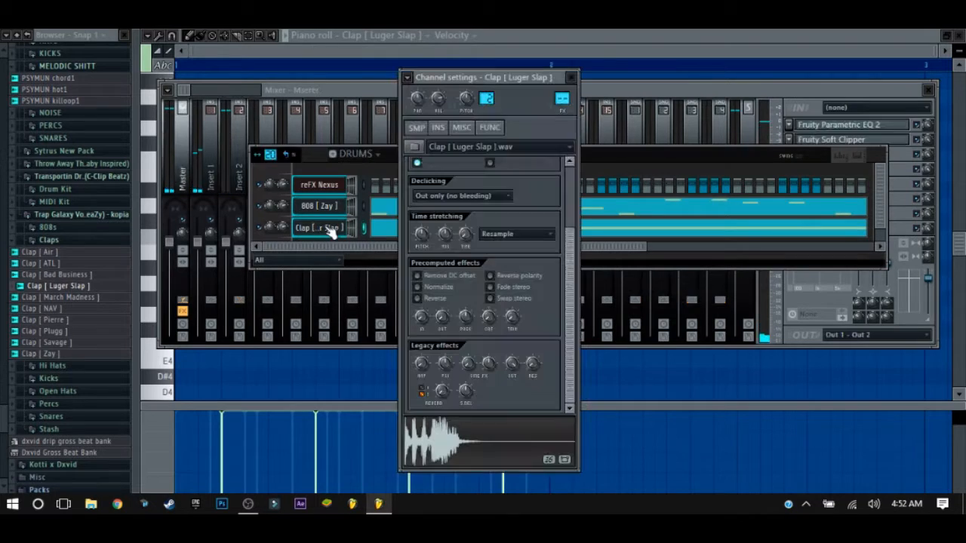
left_click_drag(562, 98, 561, 83)
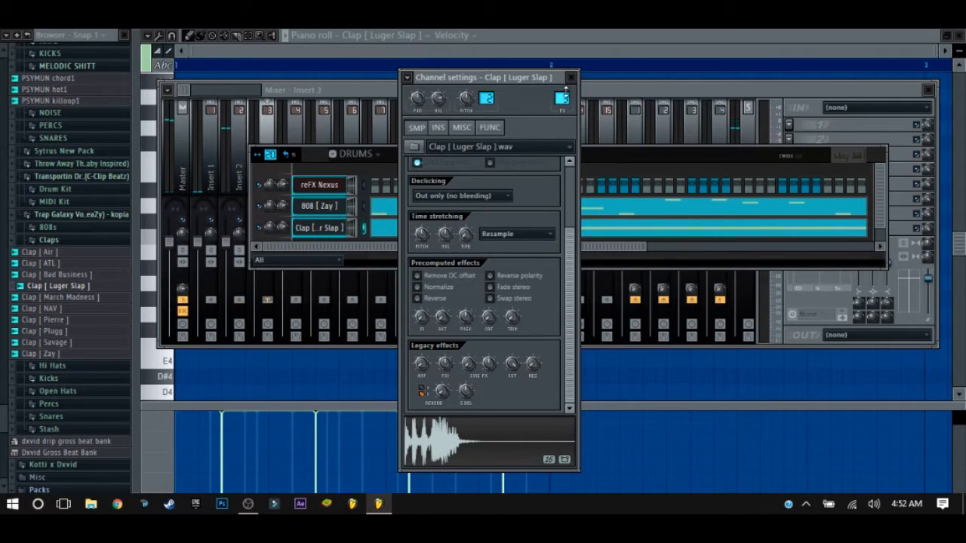
left_click(572, 77)
left_click(523, 88)
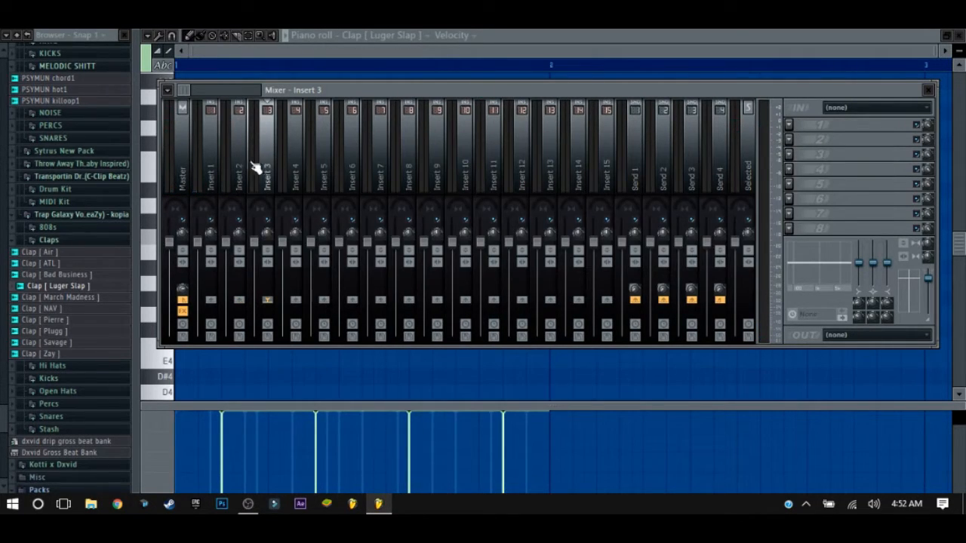
key("space")
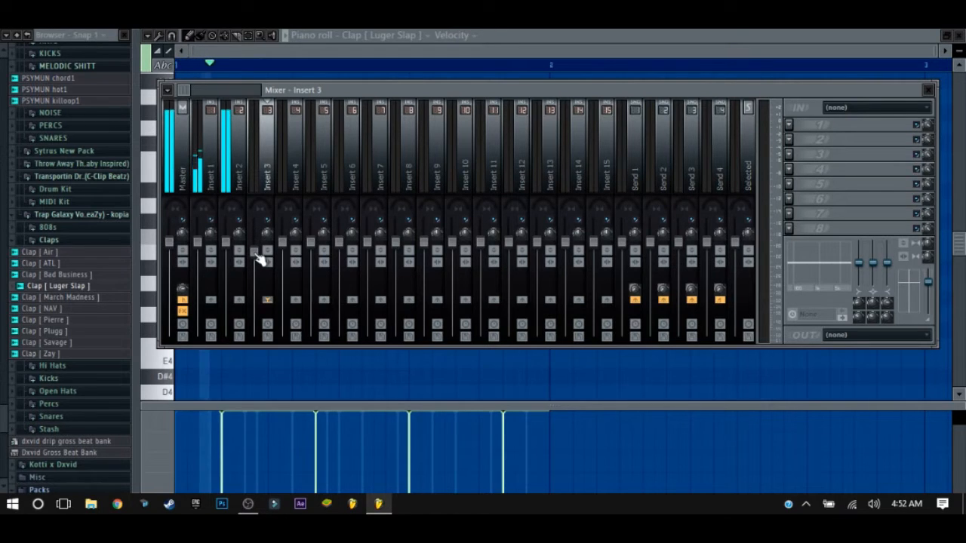
left_click(527, 52)
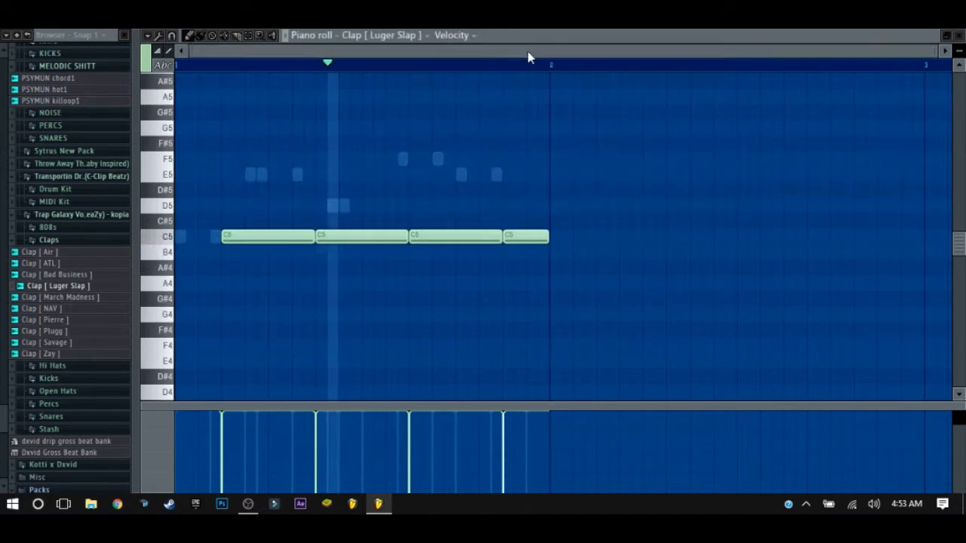
Add Fruity Reeverb 2 with the Cathedral preset to mixer insert 3 and check the reverb during playback.
key("F9")
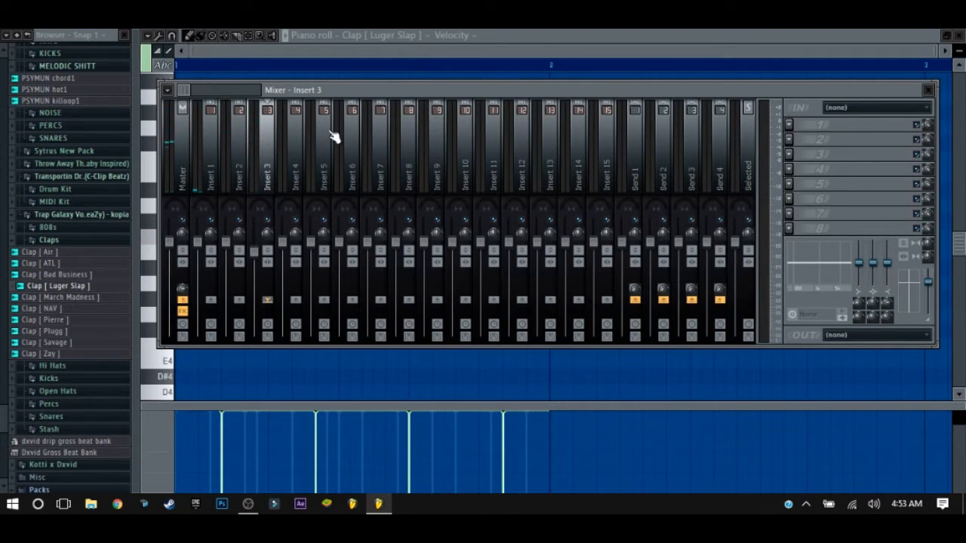
left_click(797, 127)
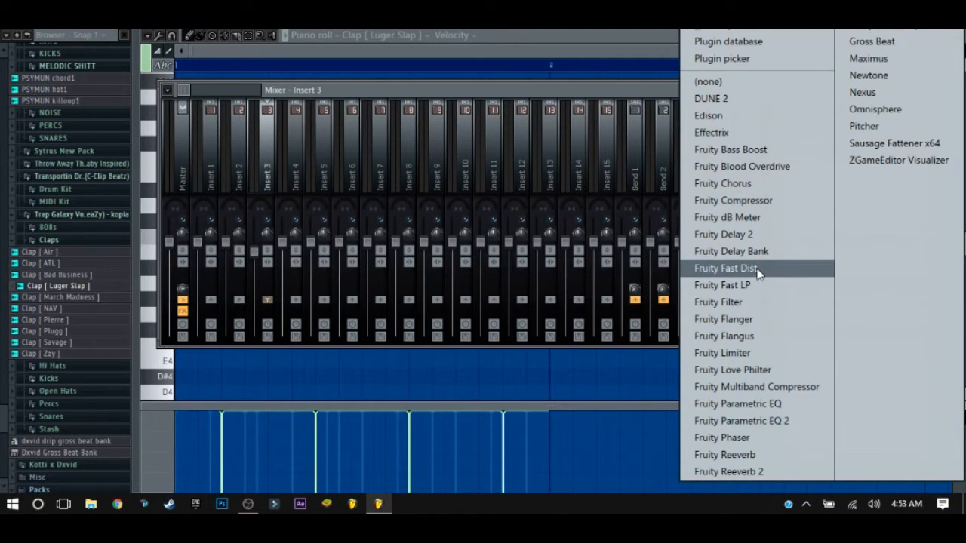
left_click(757, 471)
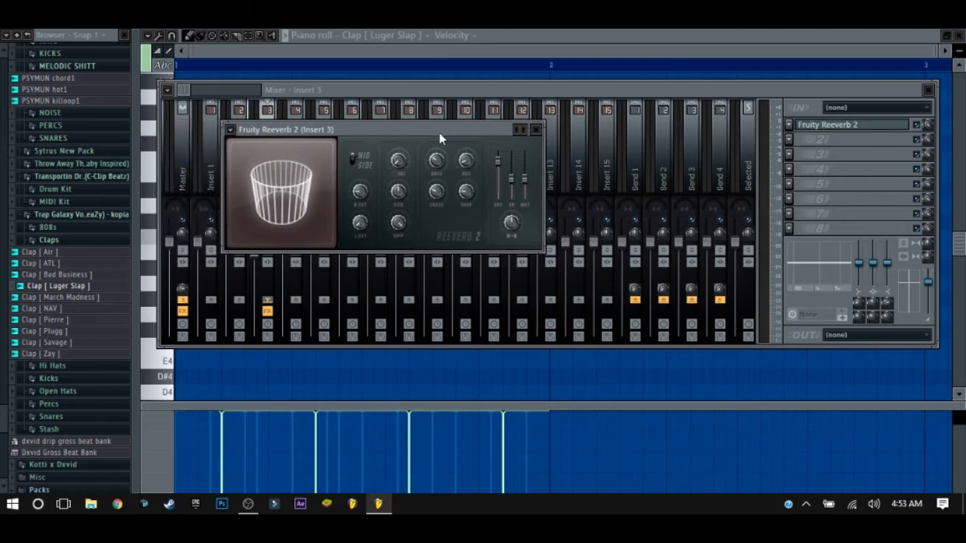
left_click(526, 130)
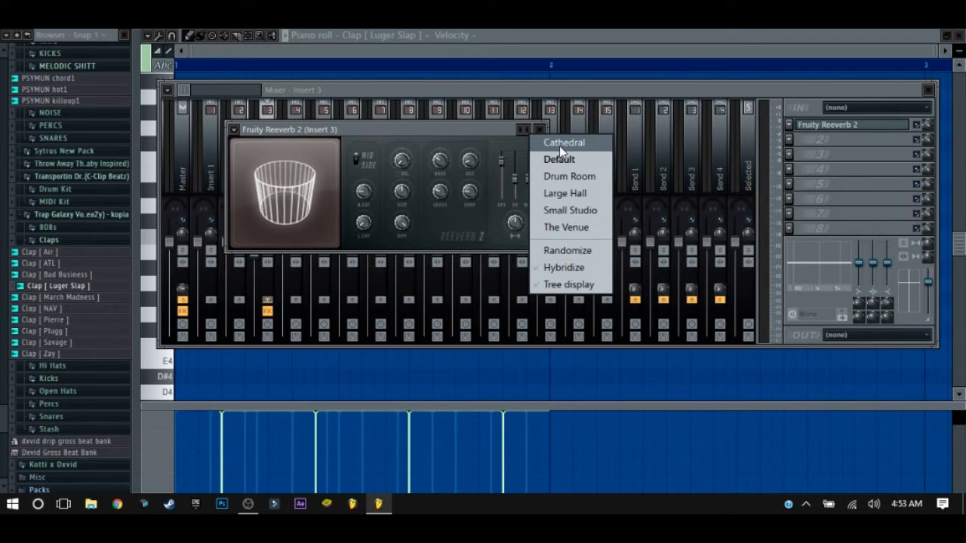
left_click(559, 144)
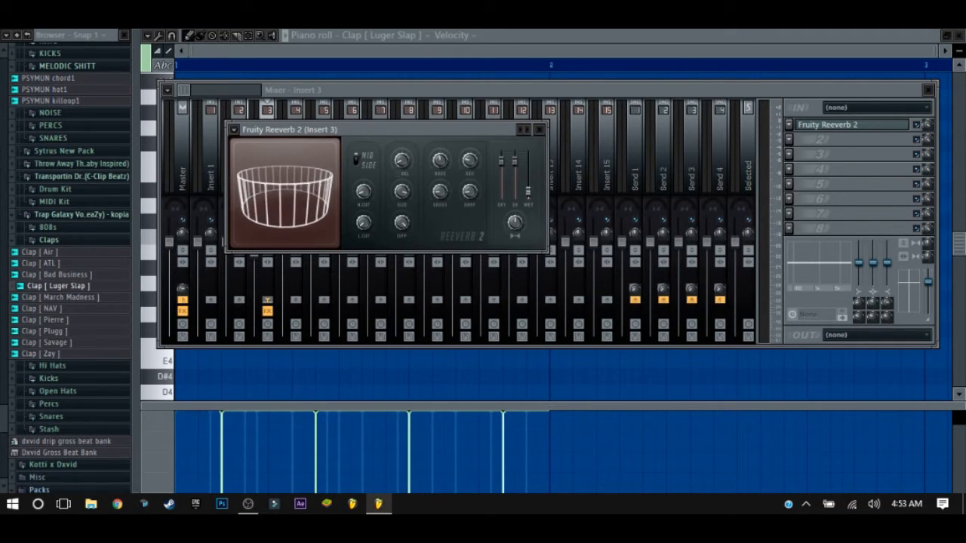
left_click(483, 135)
left_click_drag(483, 136, 556, 136)
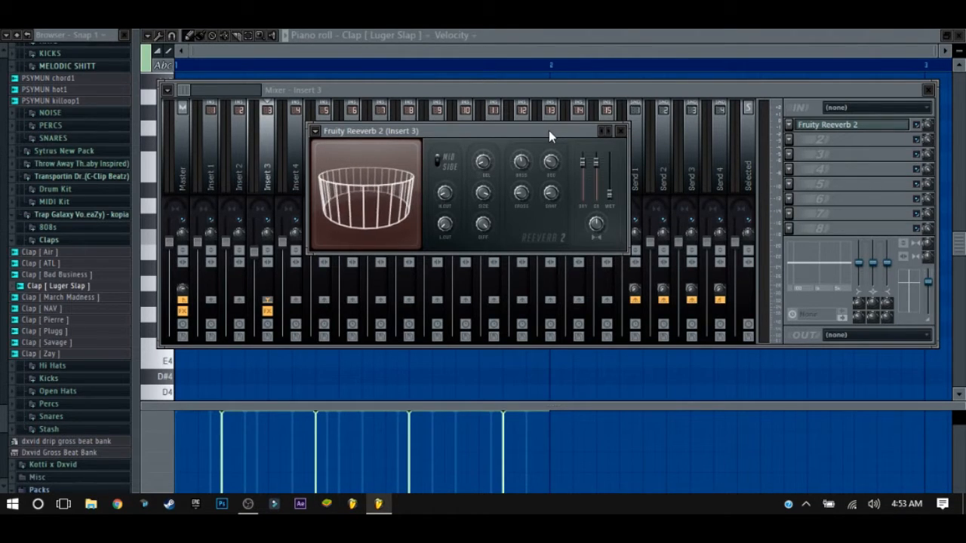
key("space")
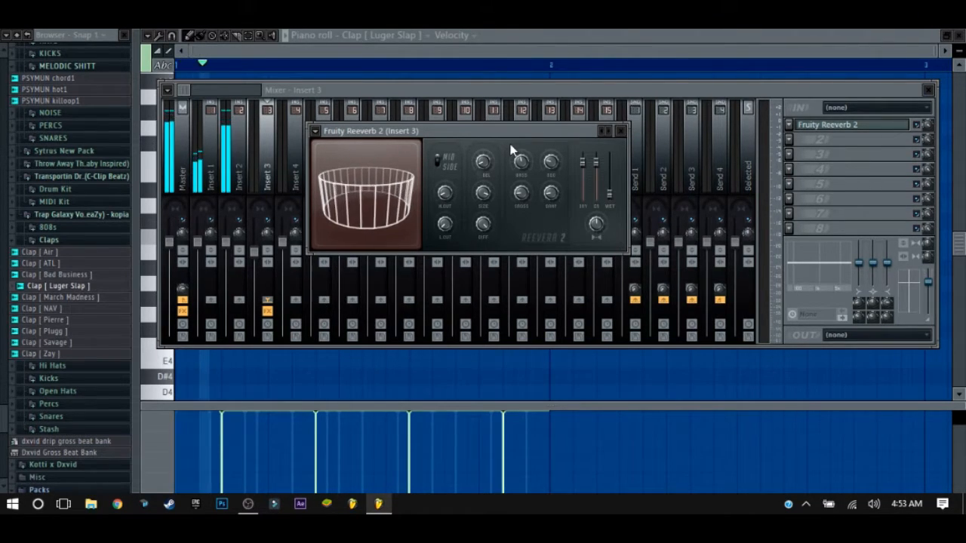
left_click(621, 130)
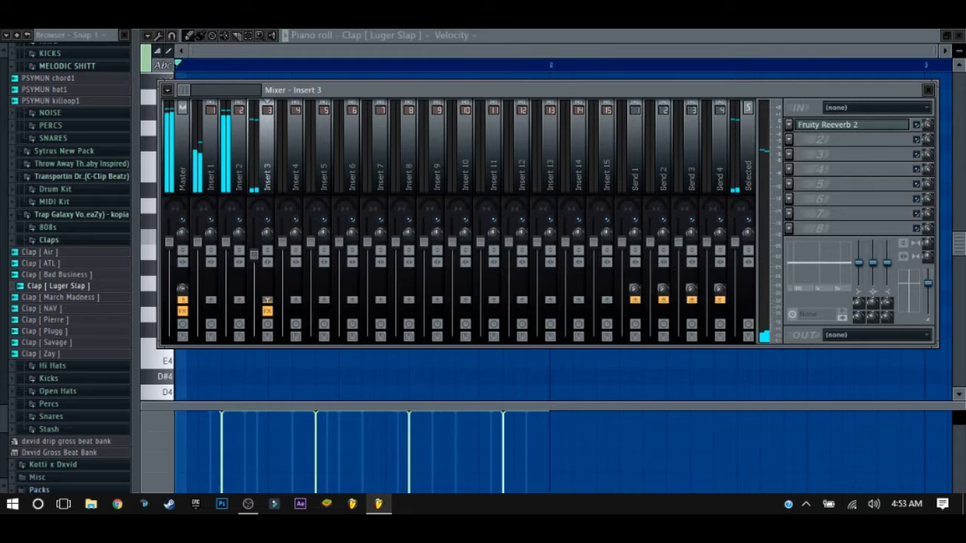
Add the Hi Hat [ Hit 1 ] sample as a new DRUMS channel and fill every 2 steps.
key("F9")
key("F6")
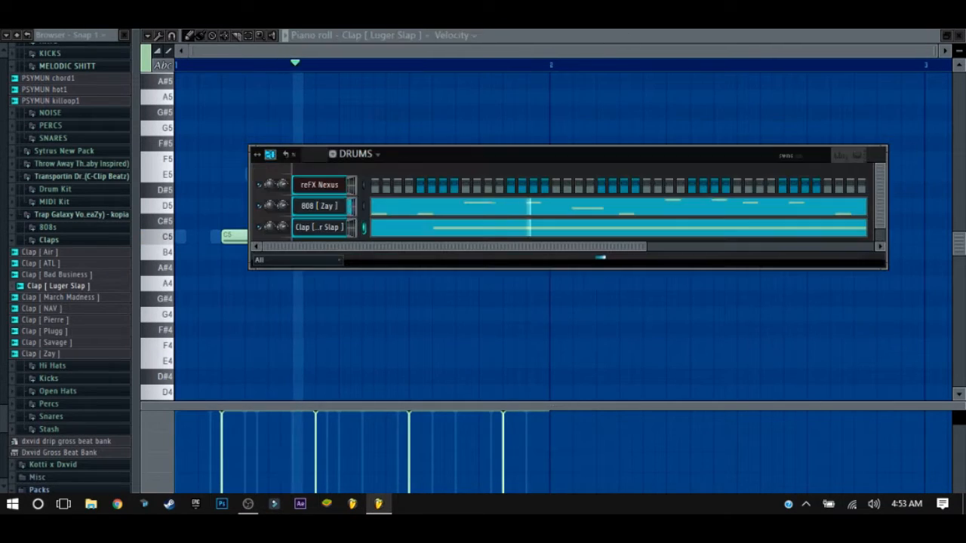
left_click(50, 240)
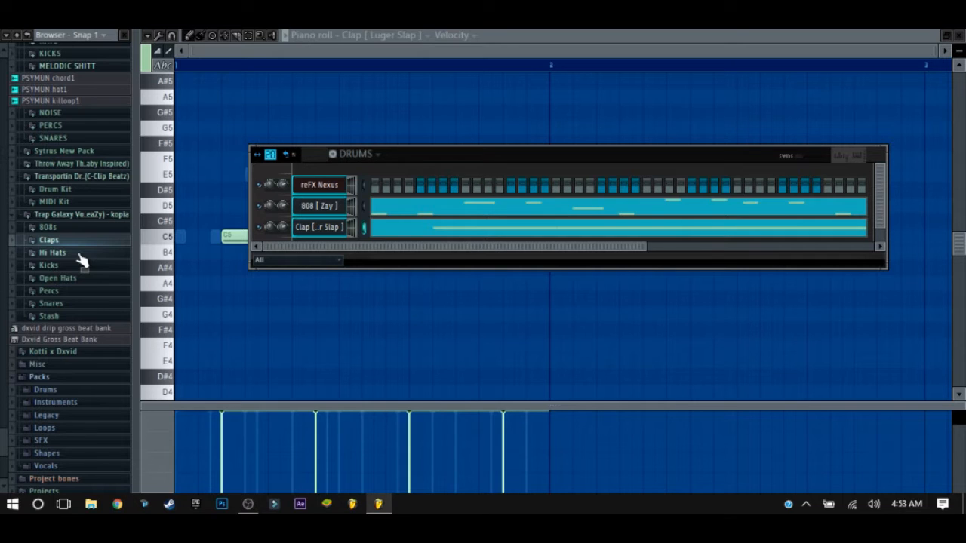
left_click(52, 253)
left_click_drag(50, 332, 189, 296)
left_click_drag(318, 241, 319, 243)
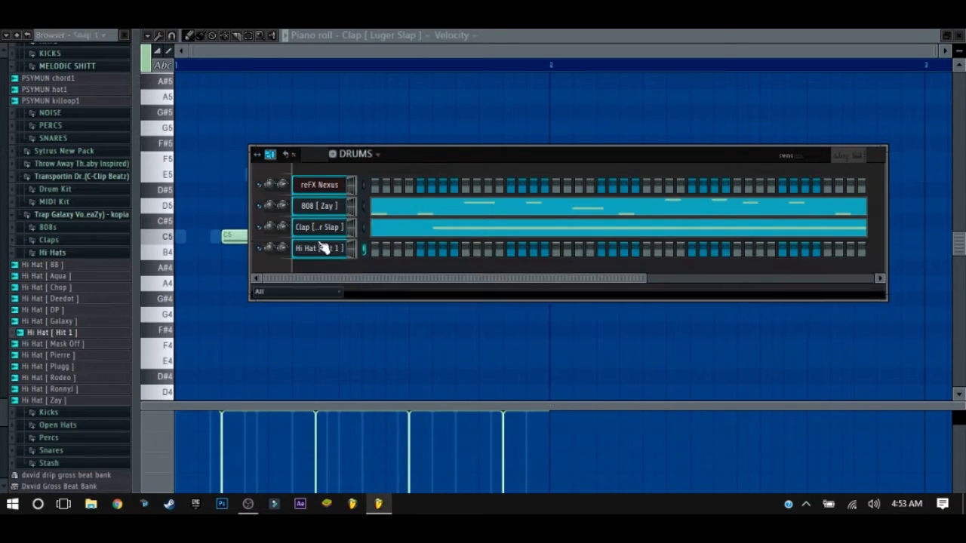
right_click(346, 249)
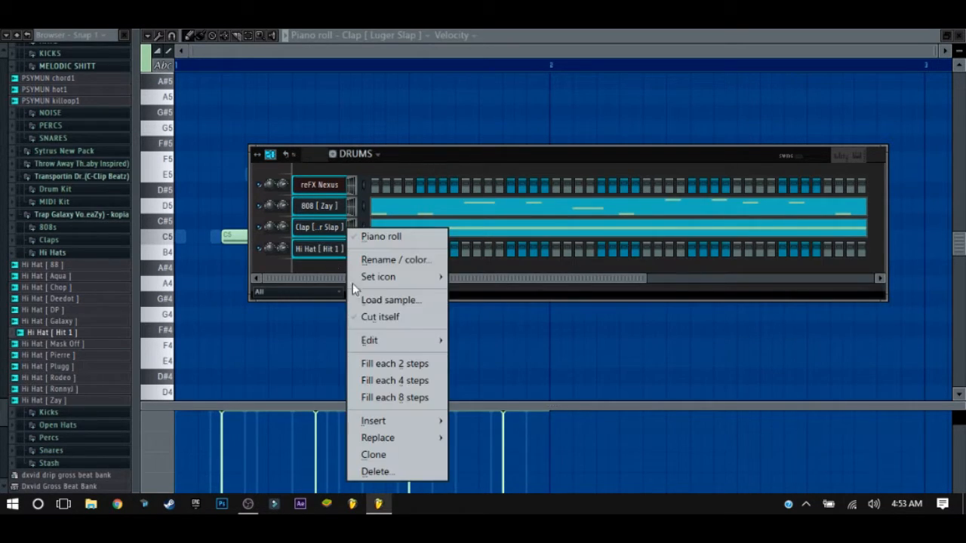
left_click(400, 365)
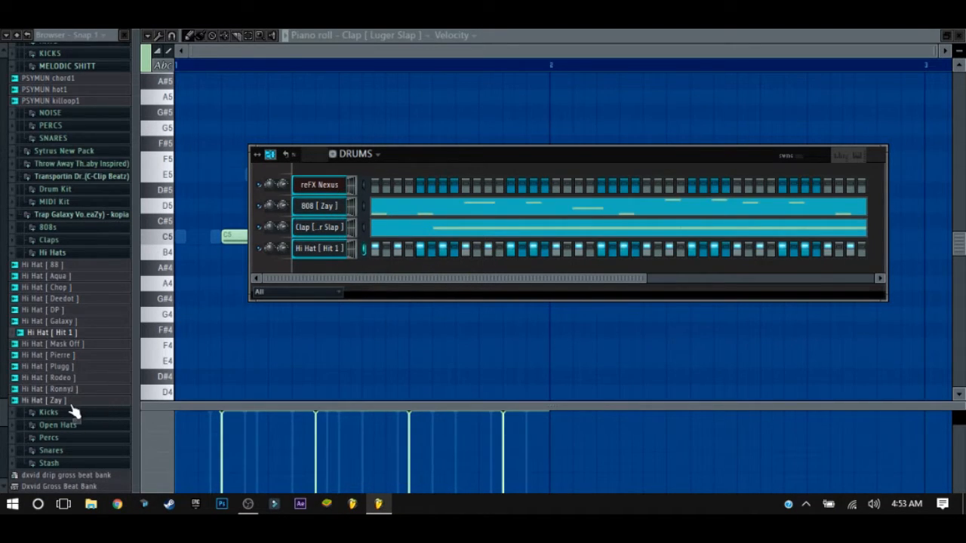
Replace the hi-hat channel's sample with Hi Hat [ Zay ], keeping its step sequence, and audition it.
left_click_drag(65, 406, 319, 254)
key("space")
left_click(319, 253)
left_click_drag(575, 265, 570, 230)
scroll(447, 331, "down", 2)
left_click(317, 251)
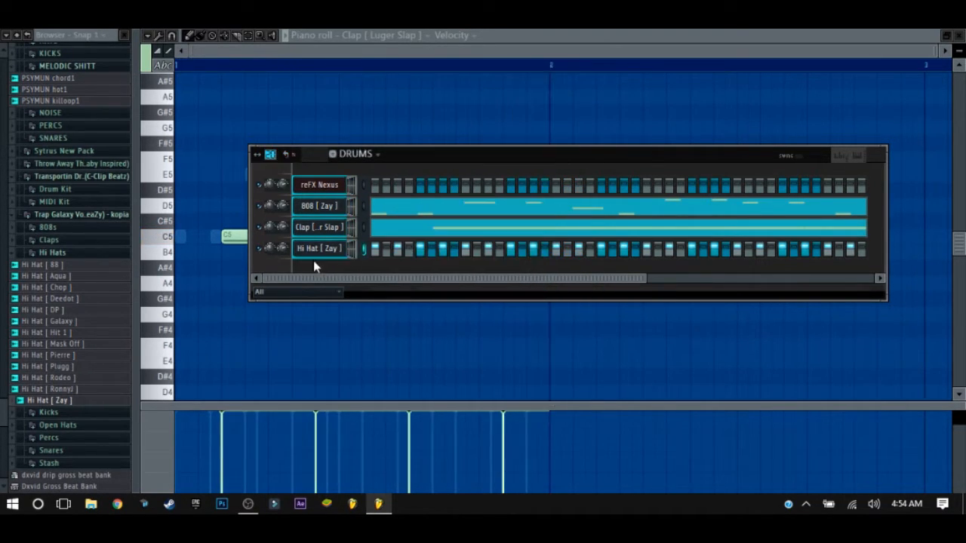
Route the Hi Hat [ Zay ] channel to mixer track 4 and close its channel settings.
left_click(319, 251)
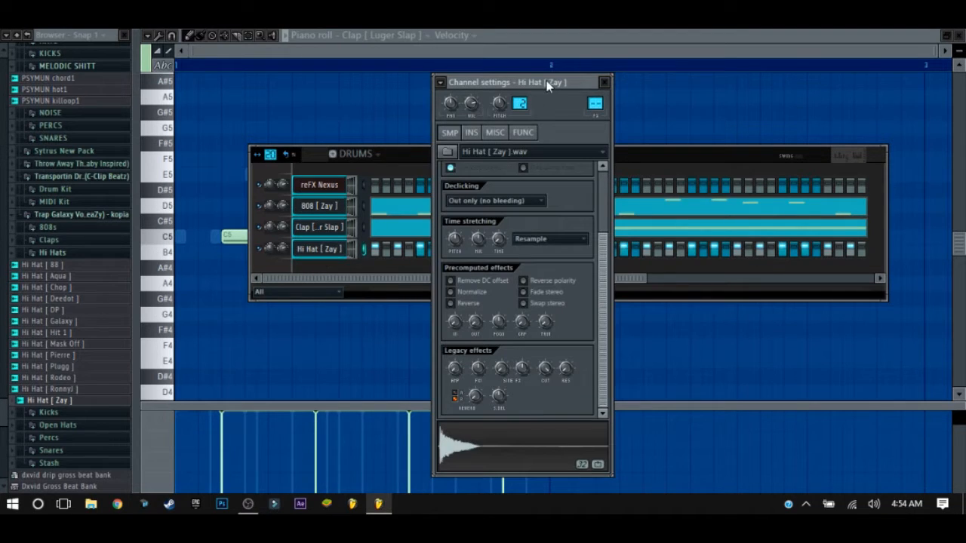
left_click_drag(547, 85, 533, 77)
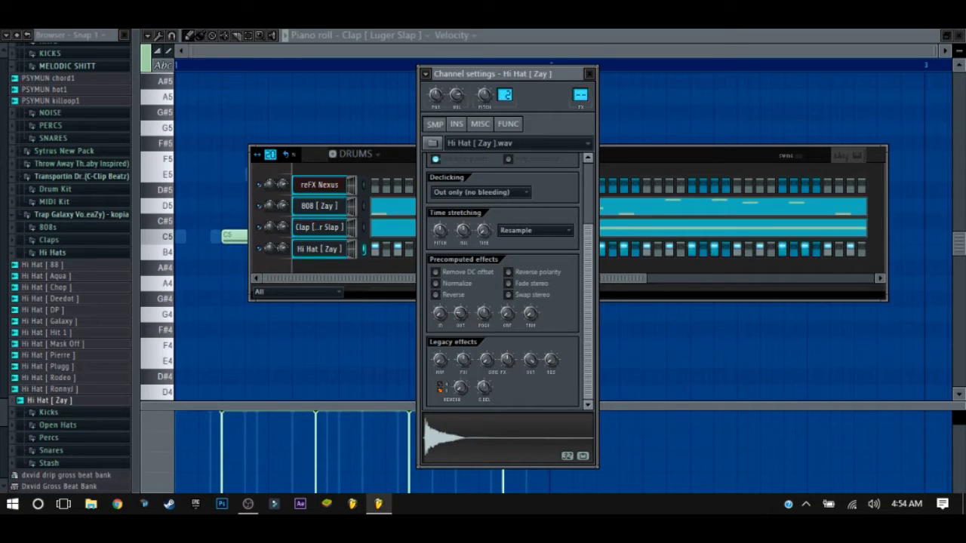
left_click(589, 73)
key("space")
left_click(340, 249)
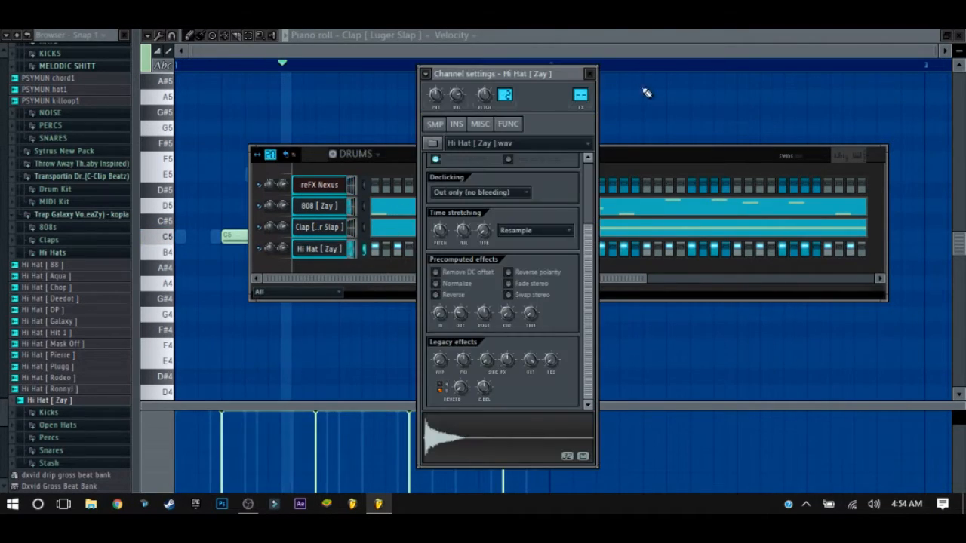
left_click(589, 73)
Raise the levels of mixer inserts 4 and 3 slightly during playback and return to the DRUMS channel rack.
key("F9")
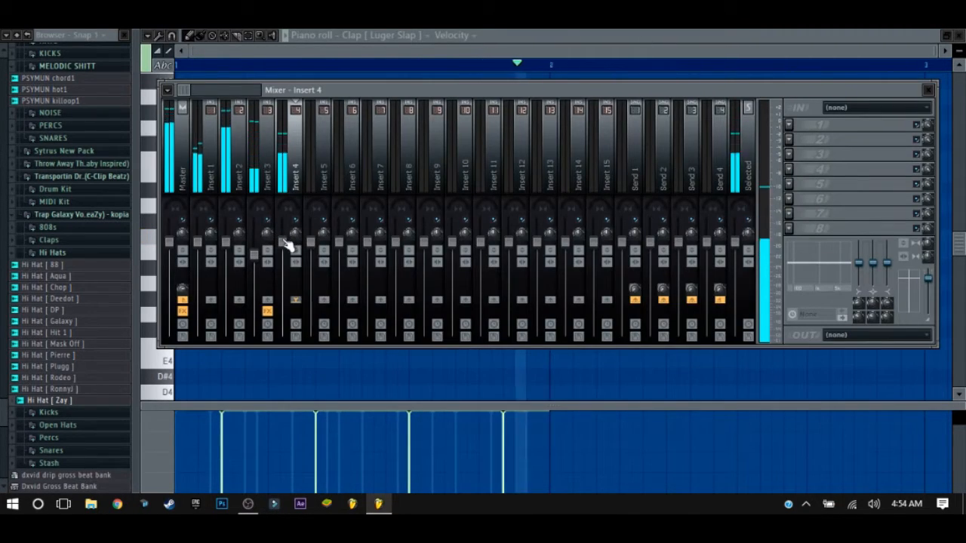
left_click(256, 264)
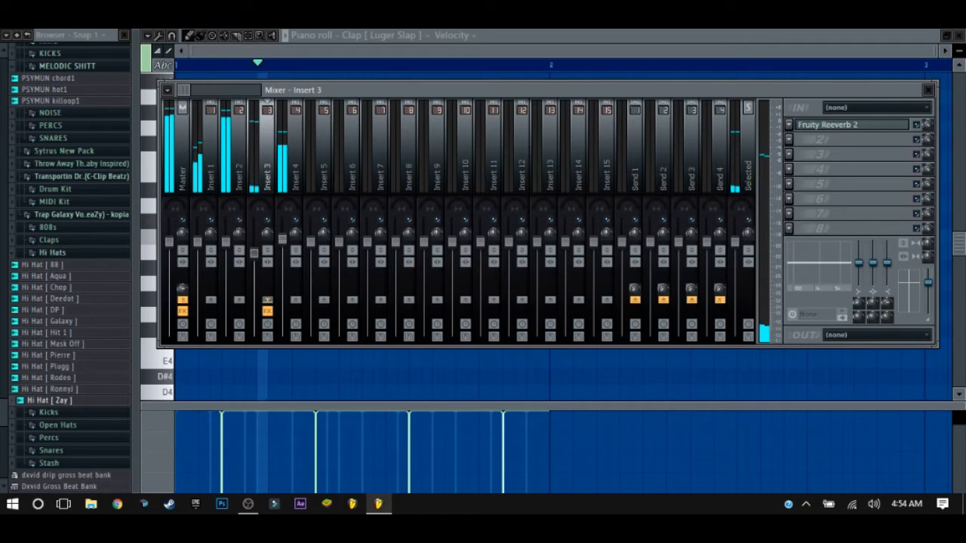
key("F6")
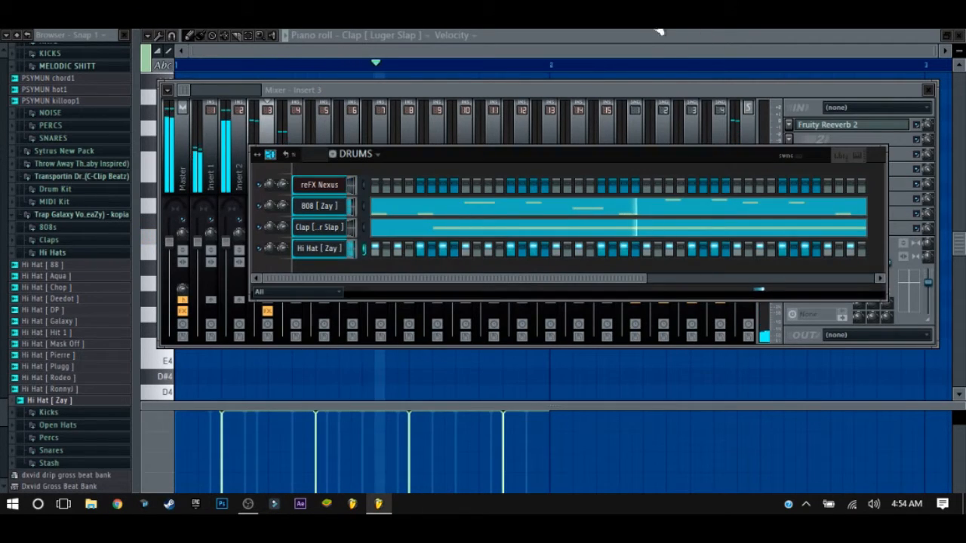
key("F6")
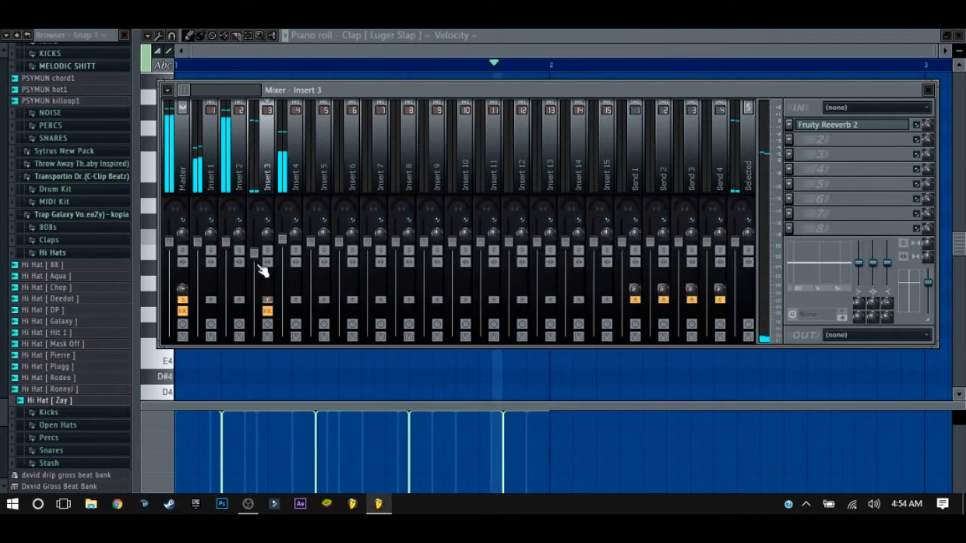
key("F6")
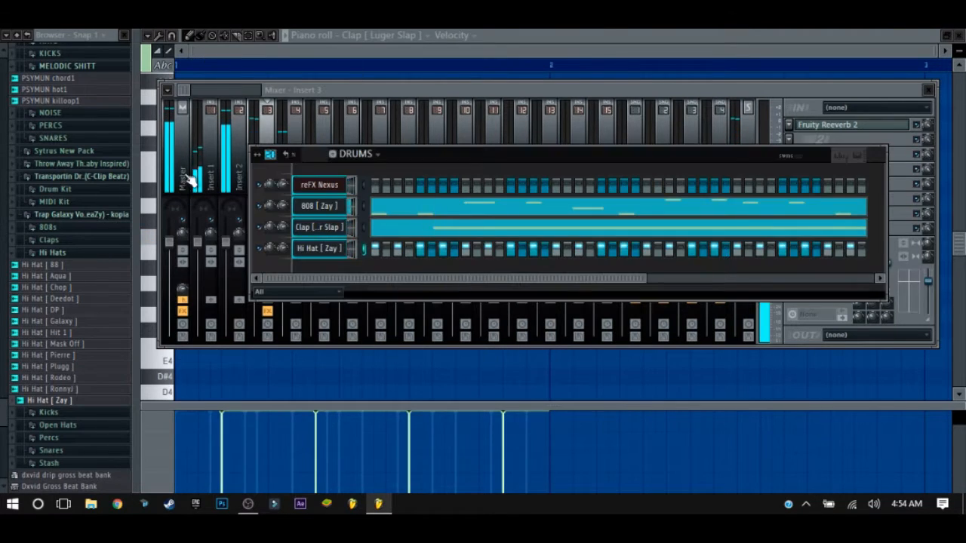
Audition samples in the Open Hats folder and add Open Hat [ Zay ] as a new DRUMS channel.
left_click(78, 254)
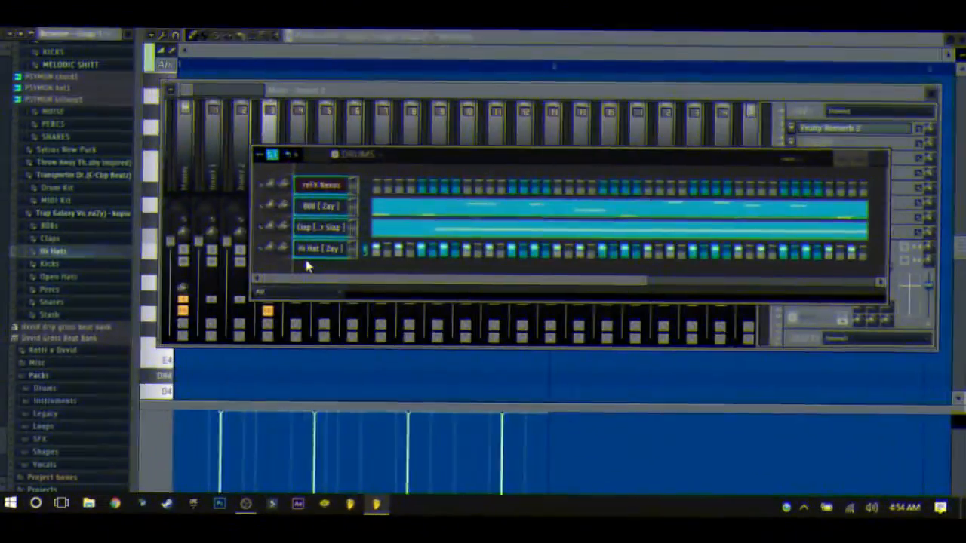
left_click(87, 277)
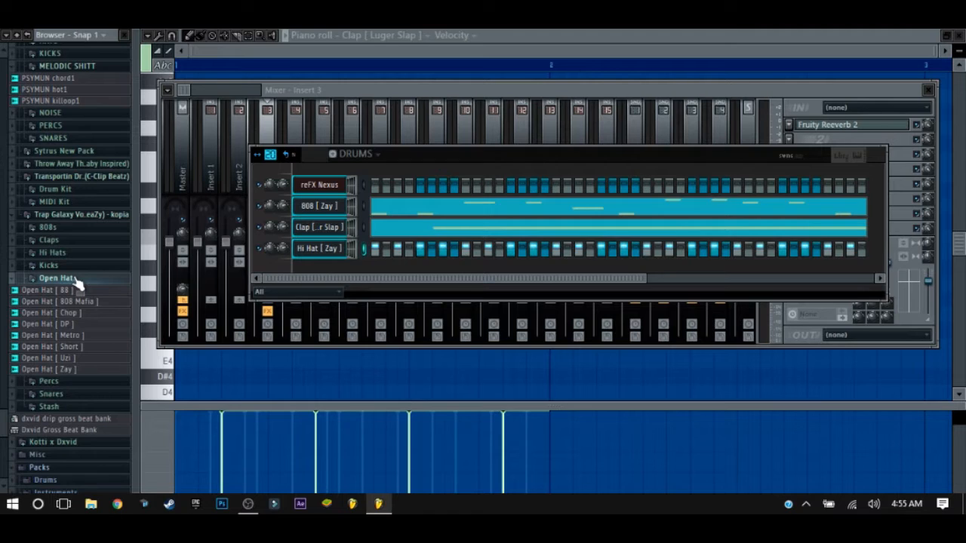
left_click(75, 348)
left_click(79, 370)
left_click_drag(329, 281, 332, 281)
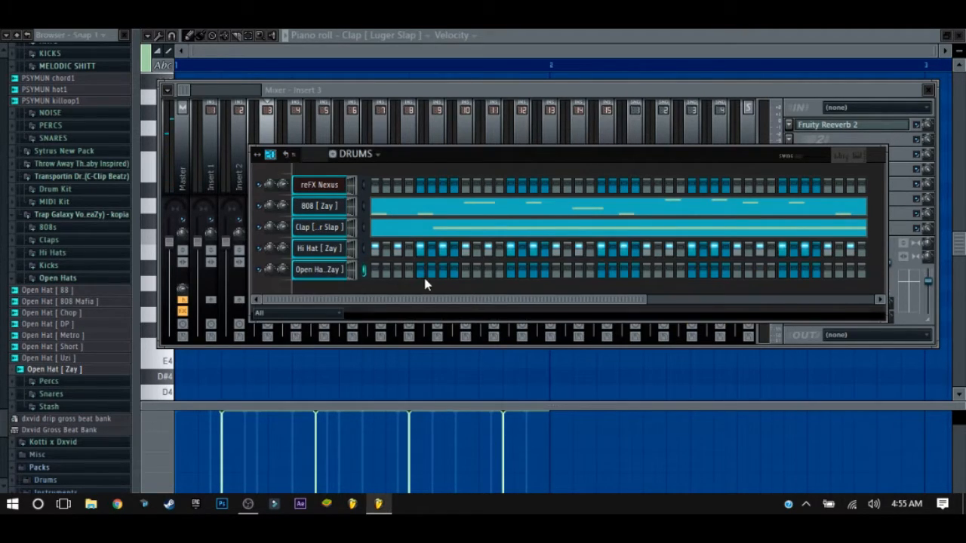
Place Open Hat [ Zay ] hits on steps 5, 21, 23 and 37 during playback.
key("space")
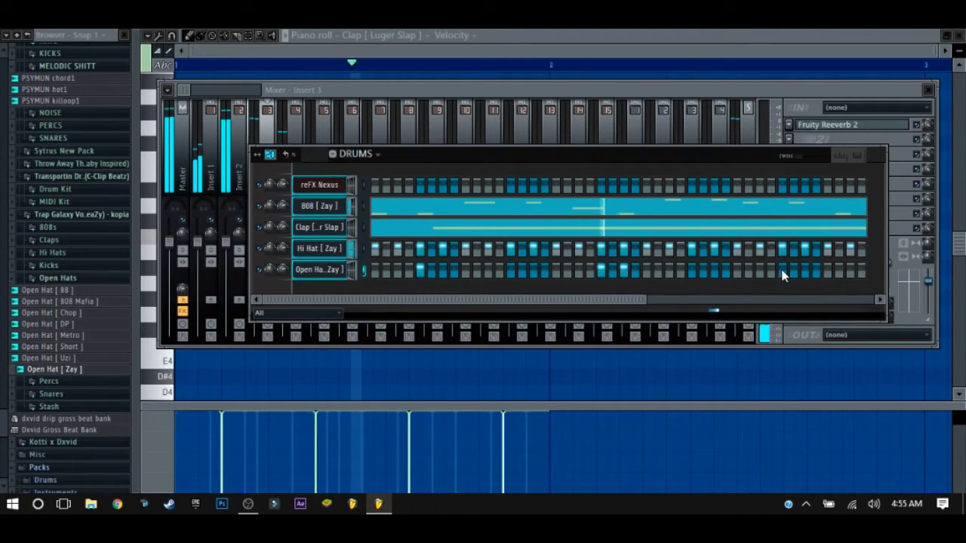
left_click_drag(627, 307, 823, 300)
left_click_drag(642, 300, 394, 274)
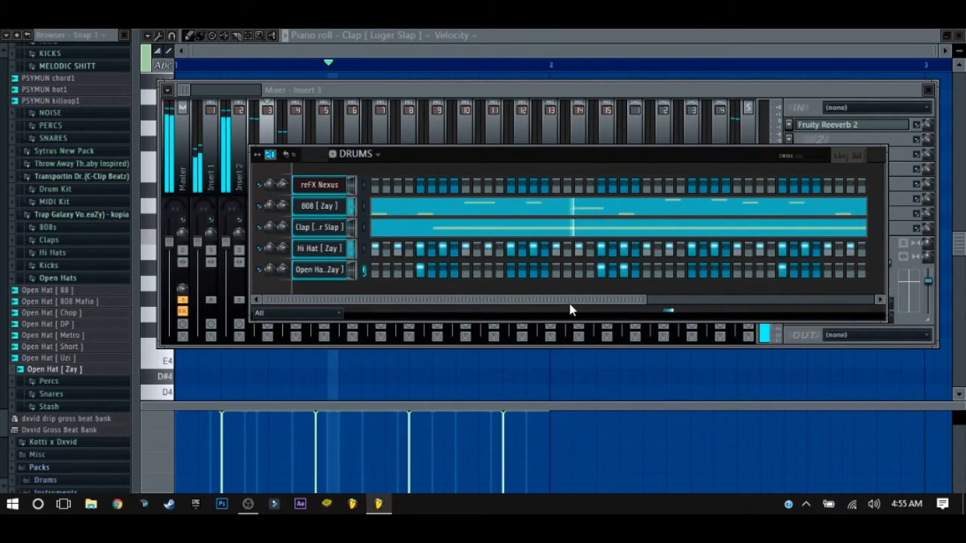
Route the Open Hat [ Zay ] channel to mixer track 5 and close its channel settings.
left_click(318, 270)
left_click(332, 250)
left_click(332, 273)
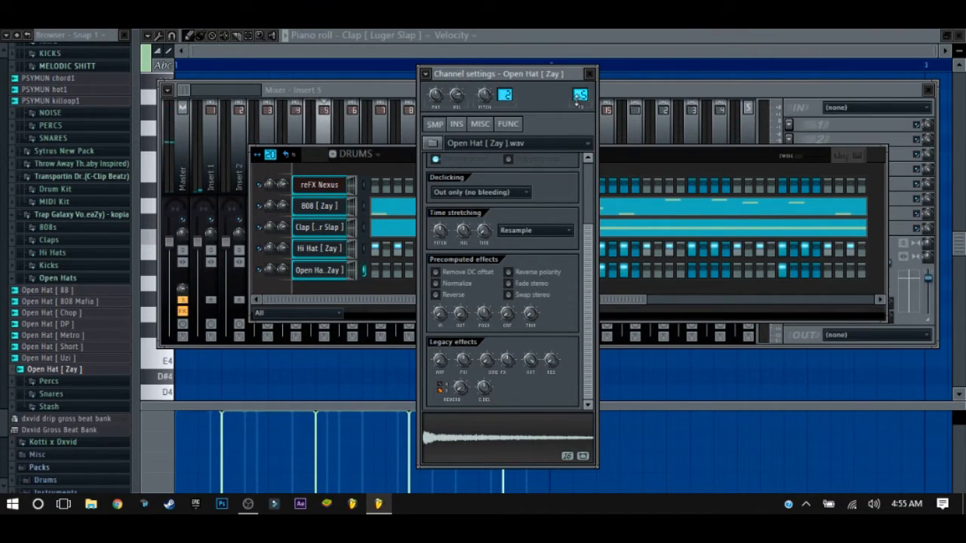
left_click(590, 74)
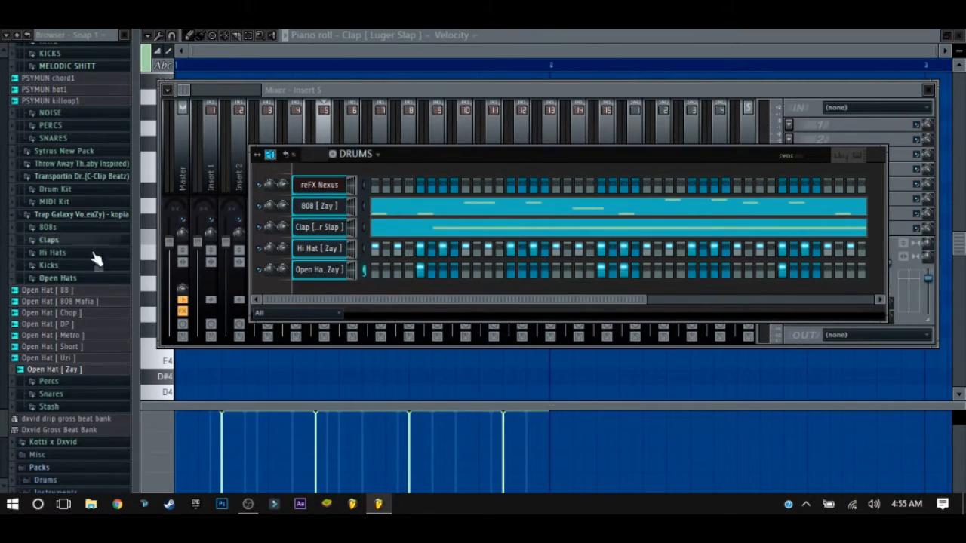
Collapse the Open Hats folder, look through the Trap Galaxy kit's Kicks folder and collapse the kit.
left_click(99, 277)
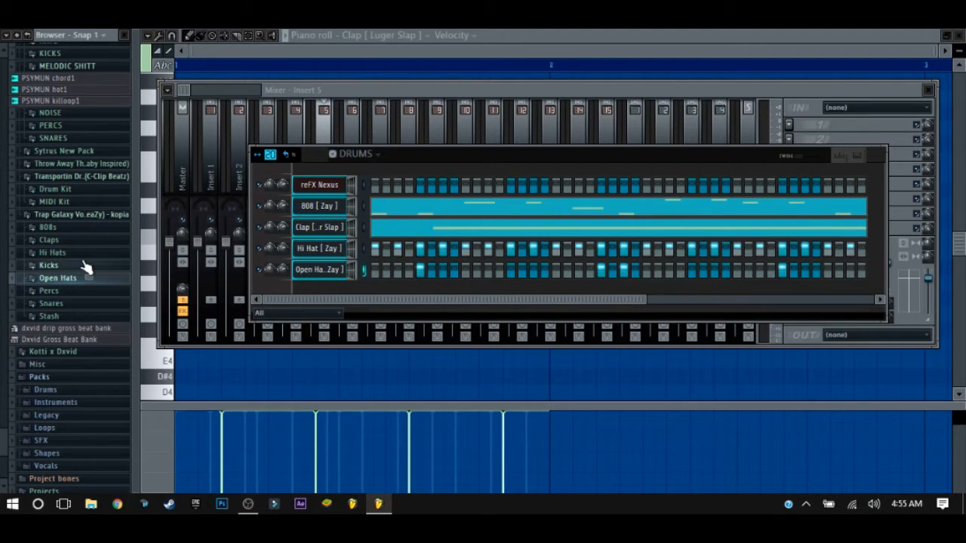
left_click(88, 266)
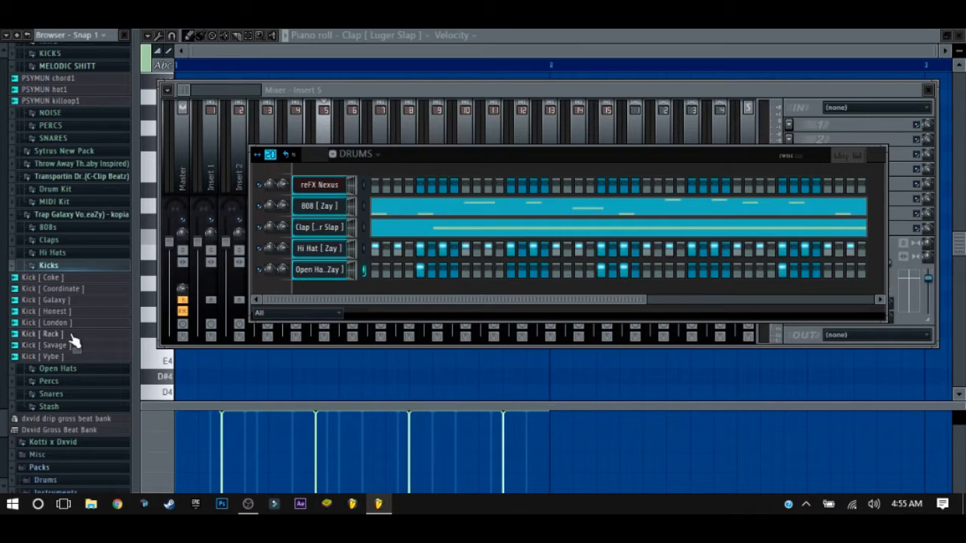
left_click(73, 268)
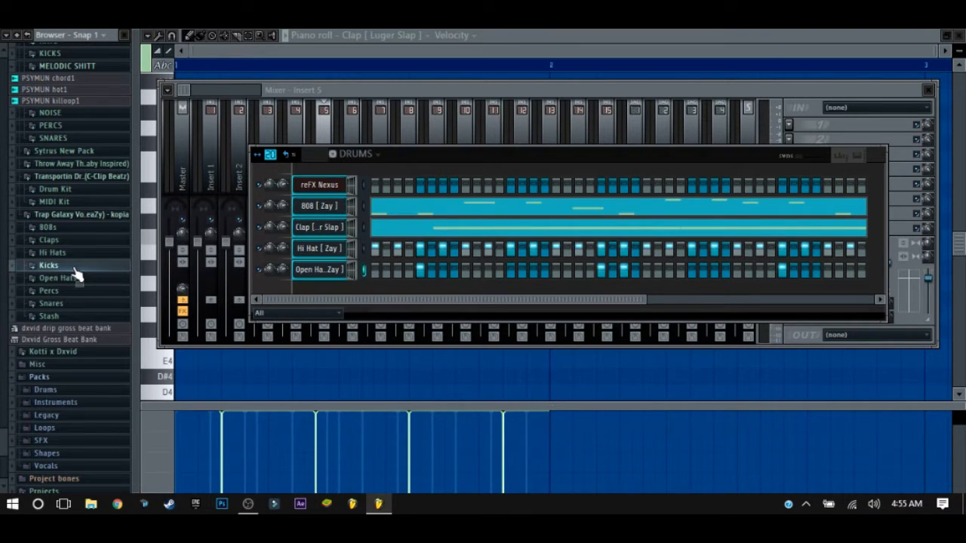
left_click(68, 215)
scroll(76, 129, "up", 2)
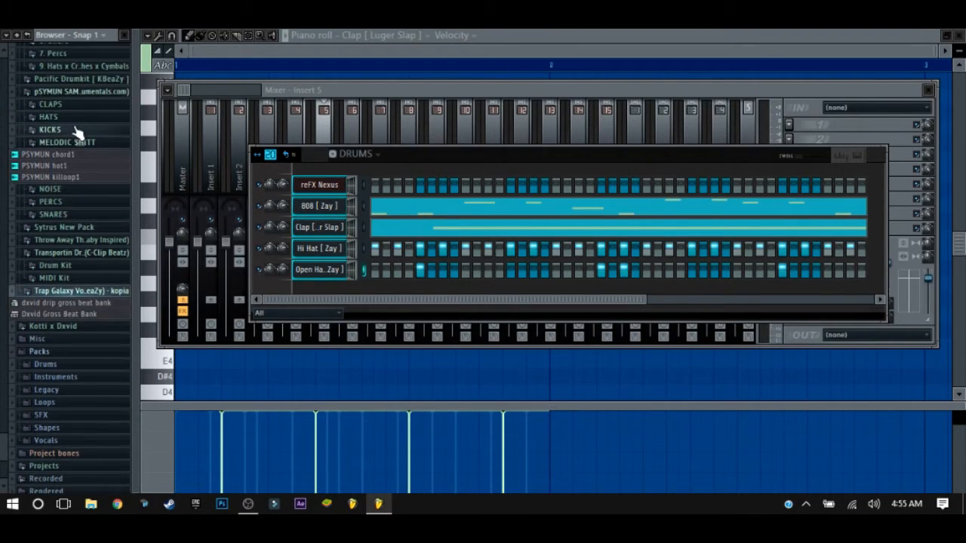
Find Kick [ Zay ] in the Pacific Drumkit's Kicks folder and add it as a new DRUMS channel.
left_click(76, 81)
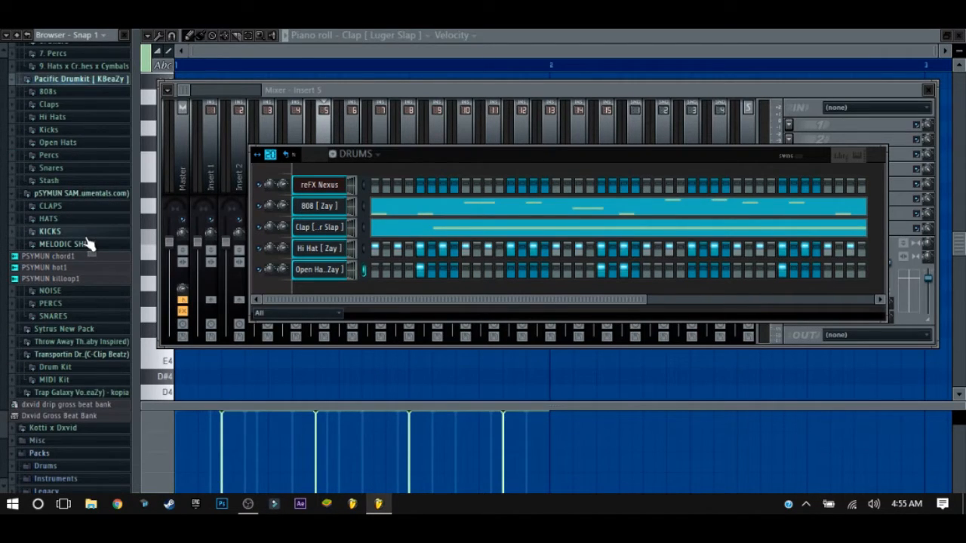
left_click(83, 232)
left_click(73, 149)
left_click(81, 115)
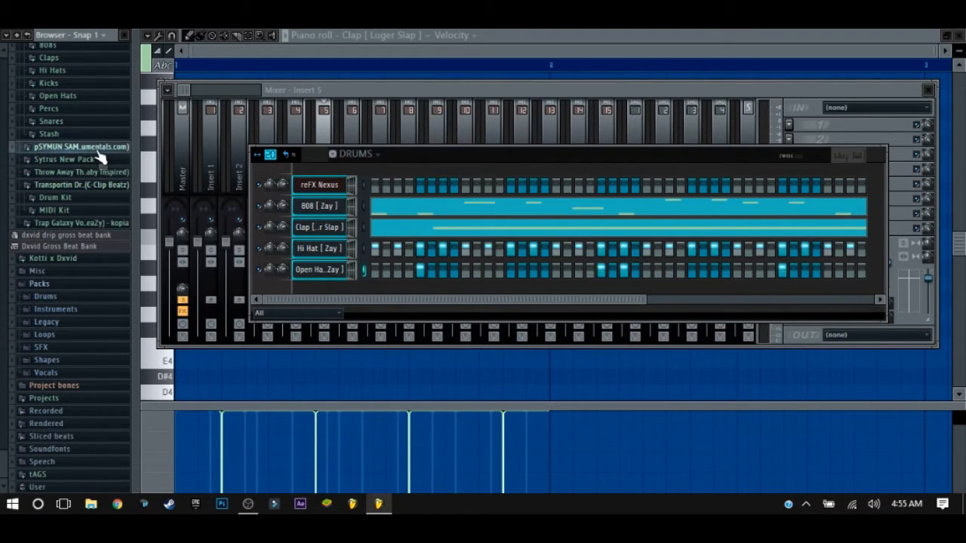
scroll(87, 177, "up", 1)
left_click(68, 118)
left_click_drag(82, 214, 324, 291)
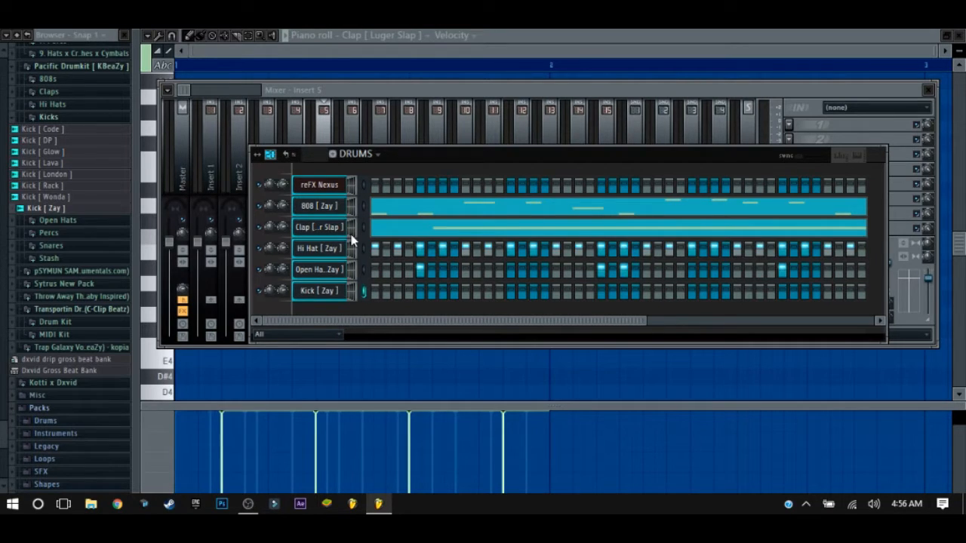
Copy the 808 [ Zay ] notes into the Kick [ Zay ] channel and open its piano roll.
right_click(332, 220)
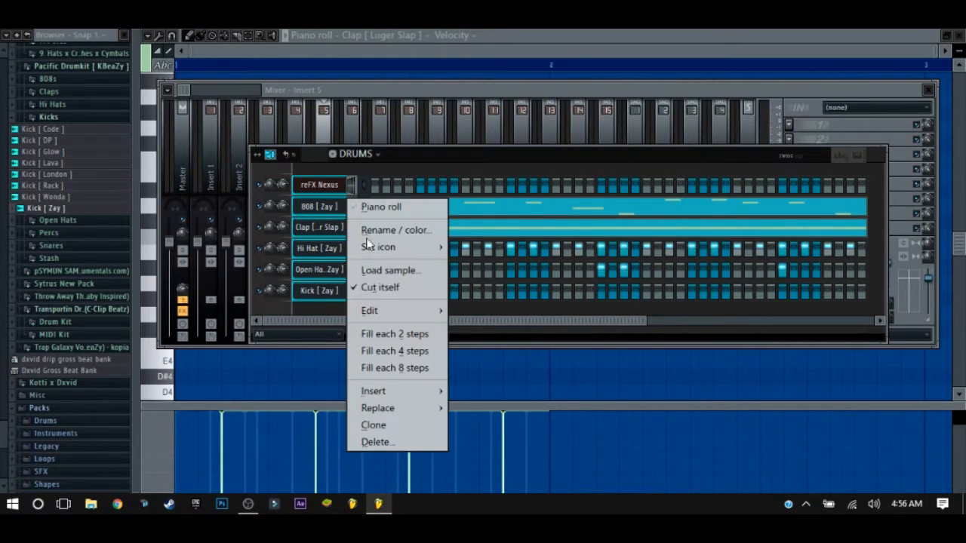
mouse_move(371, 310)
left_click(483, 324)
right_click(333, 304)
mouse_move(371, 339)
left_click(475, 373)
key("F7")
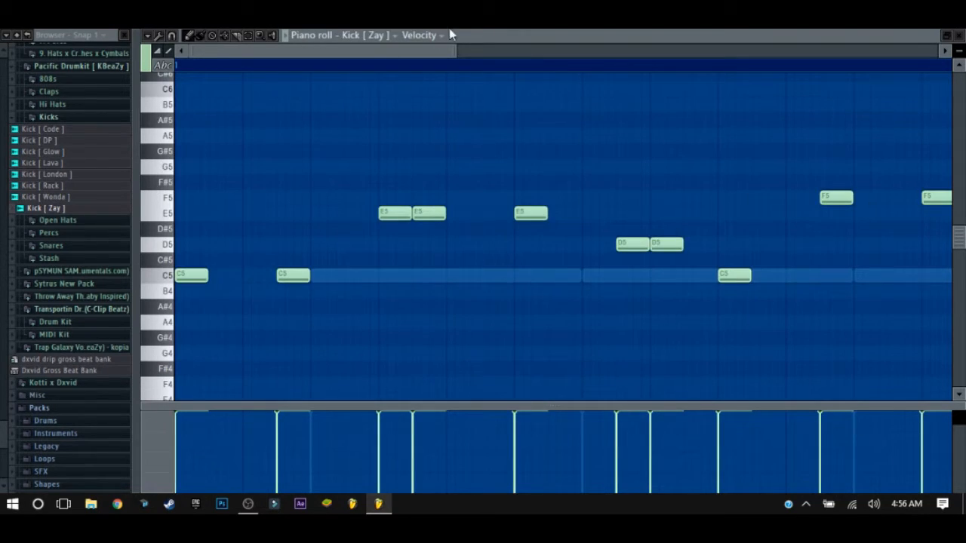
Transpose all the Kick [ Zay ] notes above C5 down to C5, keeping their timing.
scroll(731, 65, "down", 4)
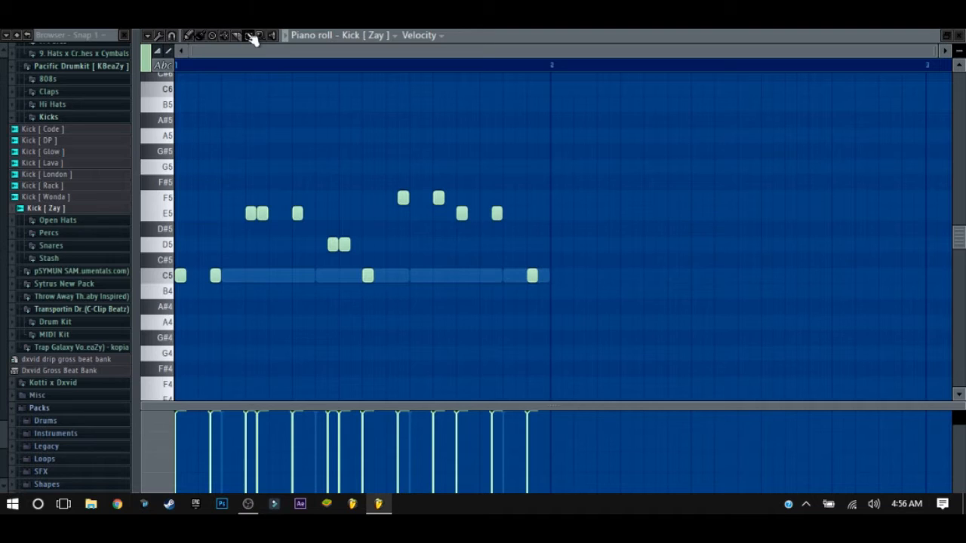
left_click_drag(230, 221, 316, 210)
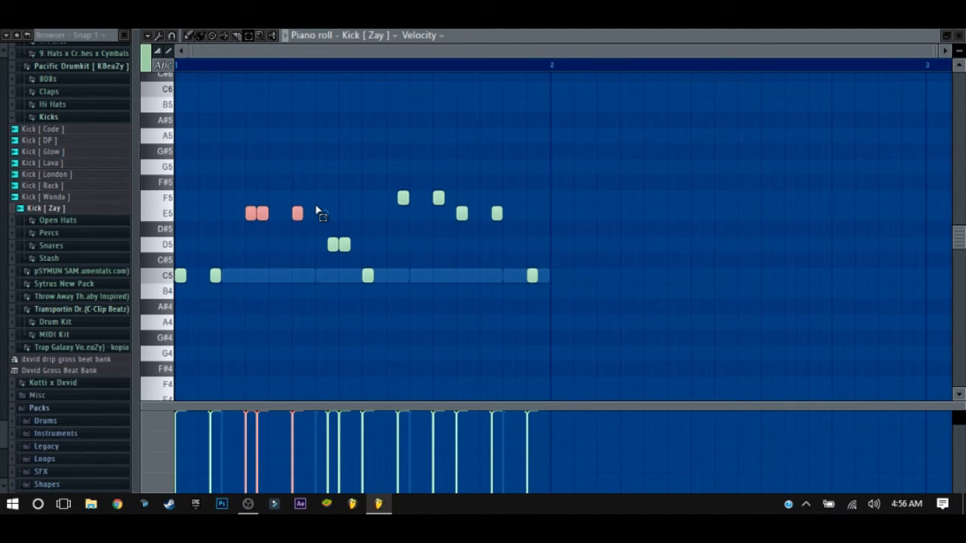
key("shift+Right")
key("shift+Right")
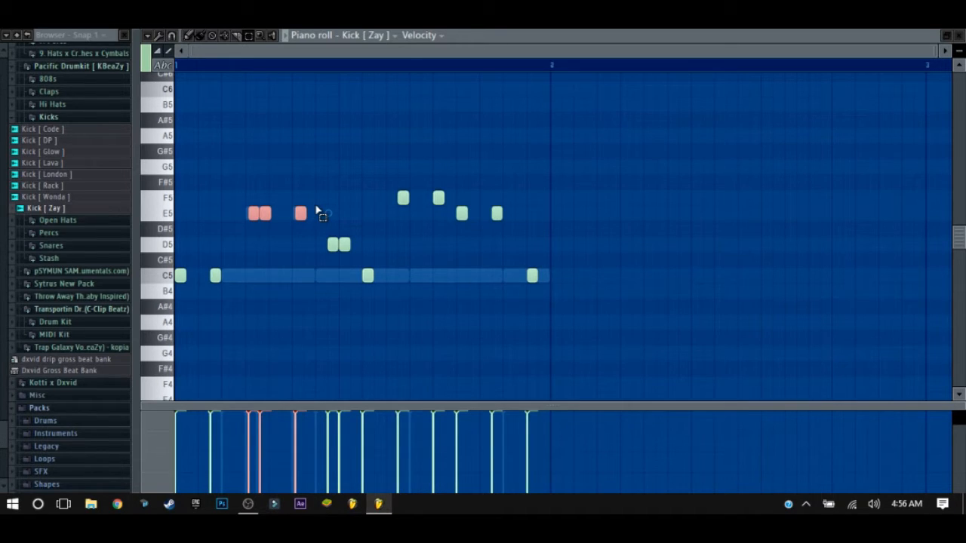
key("shift+Left")
key("shift+Left")
key("Down")
key("Down")
key("Down")
key("Down")
key("Down")
key("Up")
left_click_drag(317, 211, 412, 246)
key("Down")
key("Down")
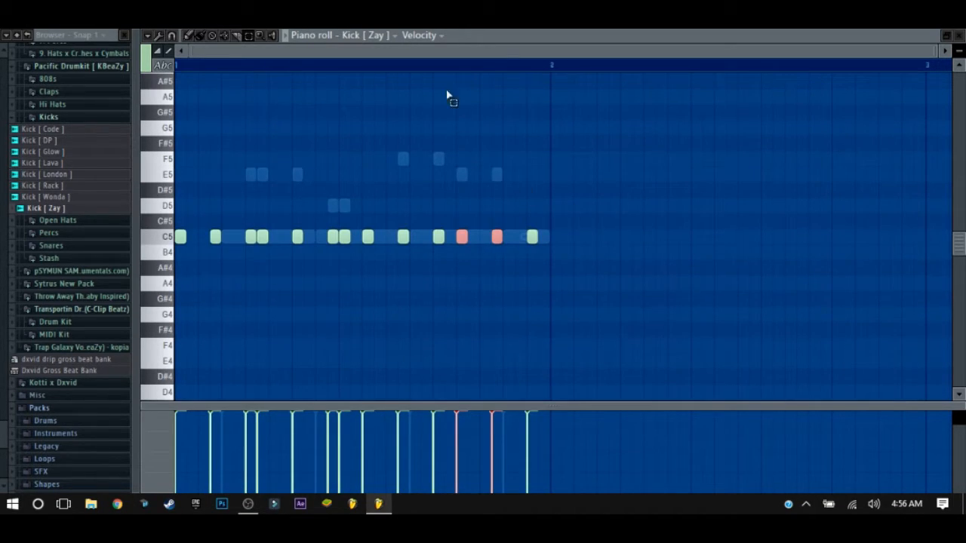
Route the Kick [ Zay ] channel to mixer track 6 and move the Open Hat [ Zay ] hit from step 23 to step 29 during playback.
key("space")
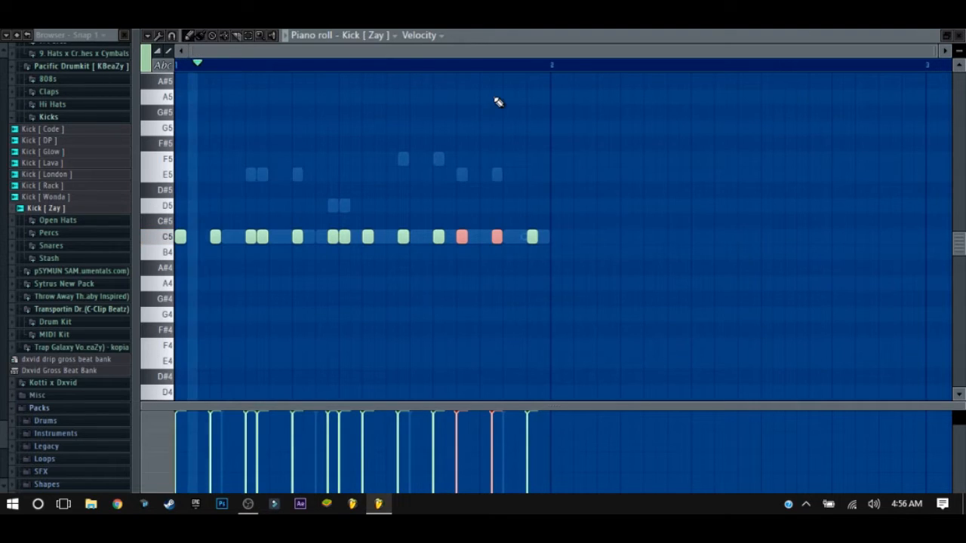
key("F9")
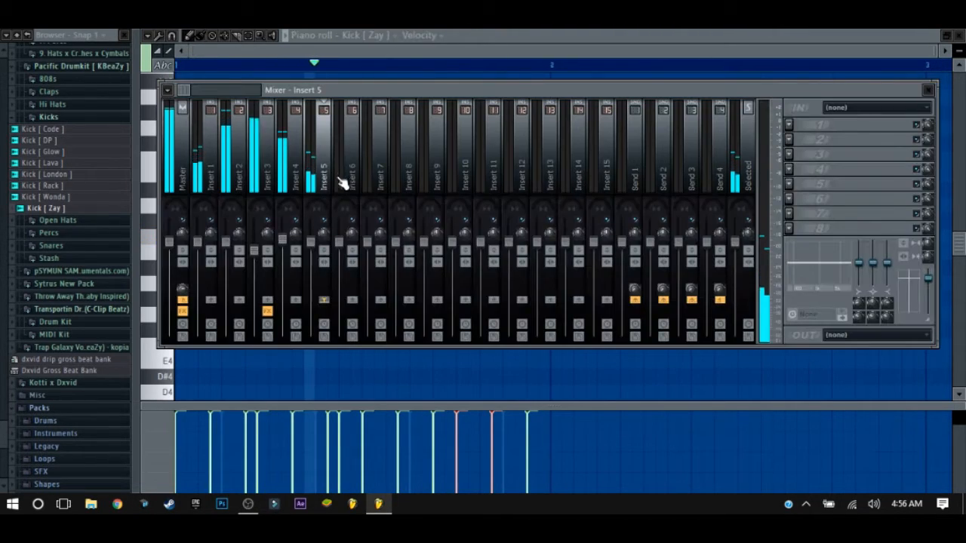
key("F6")
left_click(321, 291)
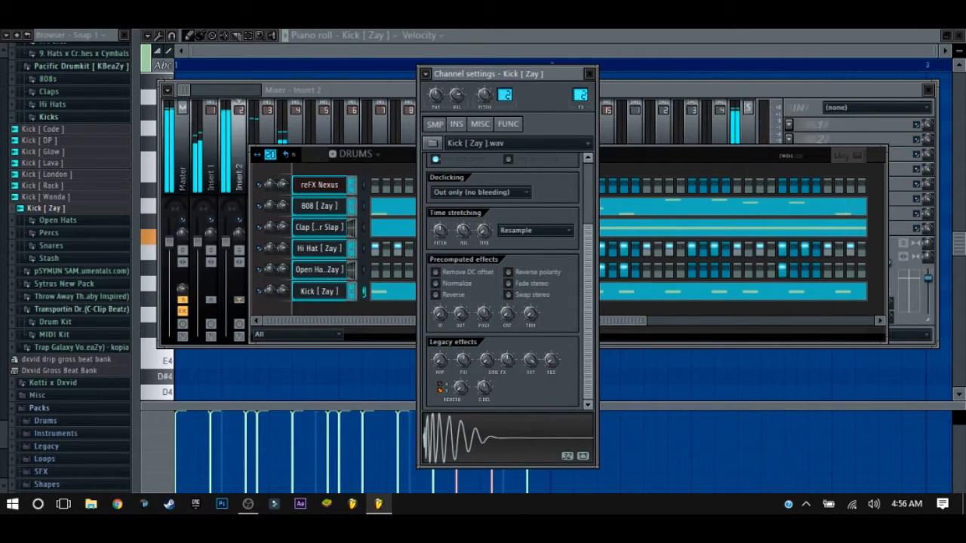
left_click(588, 73)
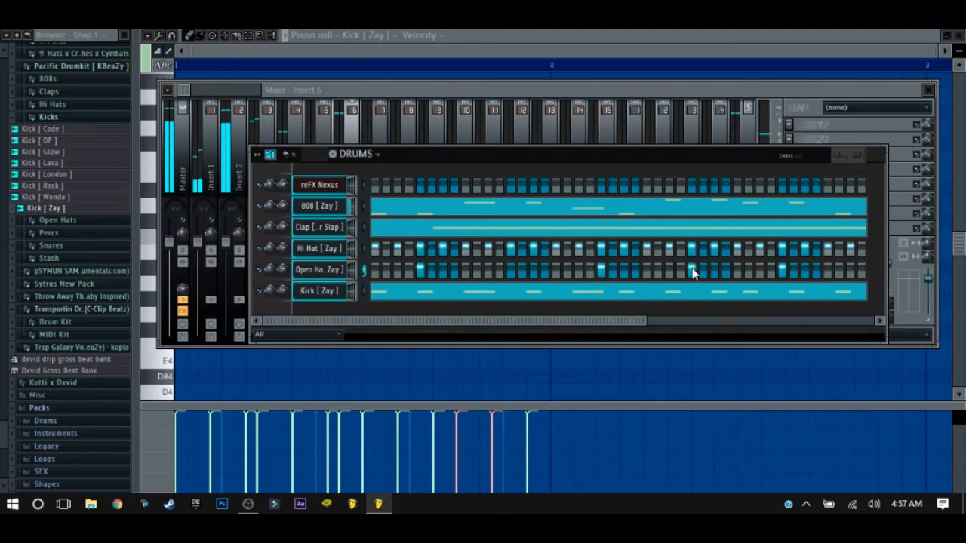
left_click_drag(553, 321, 641, 320)
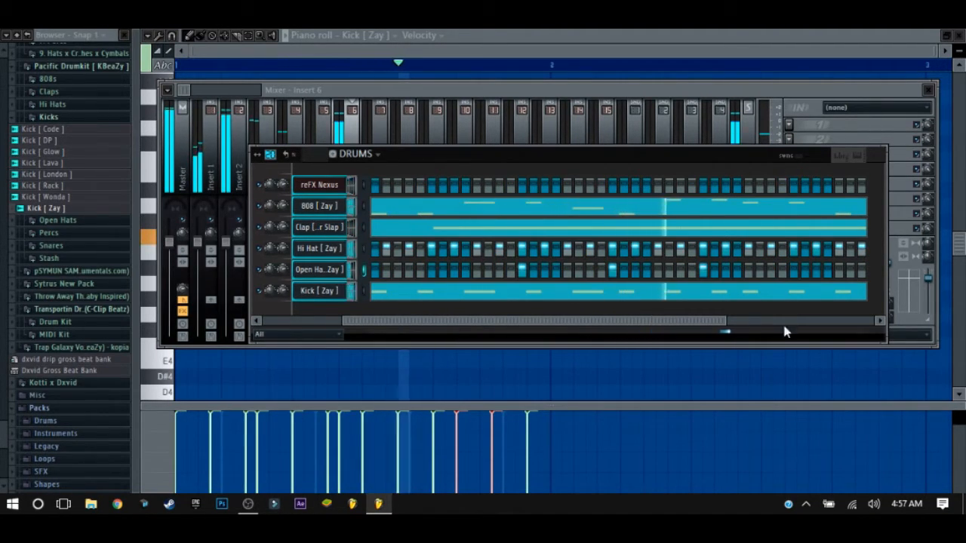
left_click_drag(690, 319, 610, 318)
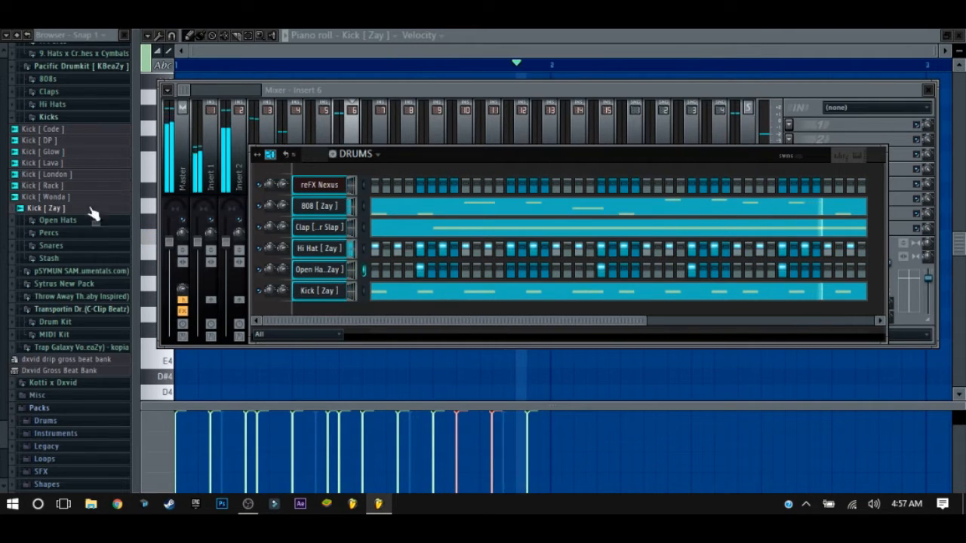
Audition samples in the Pacific Drumkit's Percs folder and add Perc [ Juice ] as a new DRUMS channel.
left_click(50, 117)
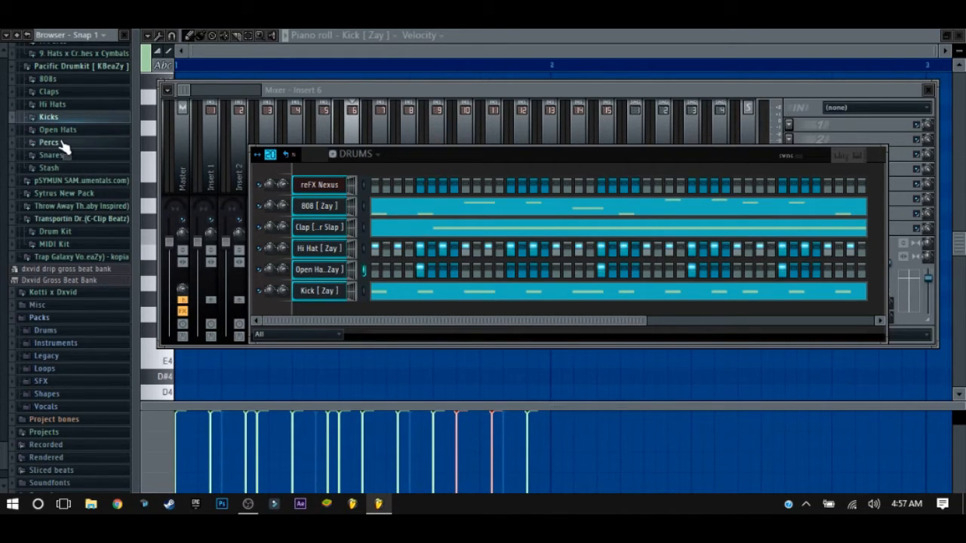
left_click(64, 145)
left_click(66, 165)
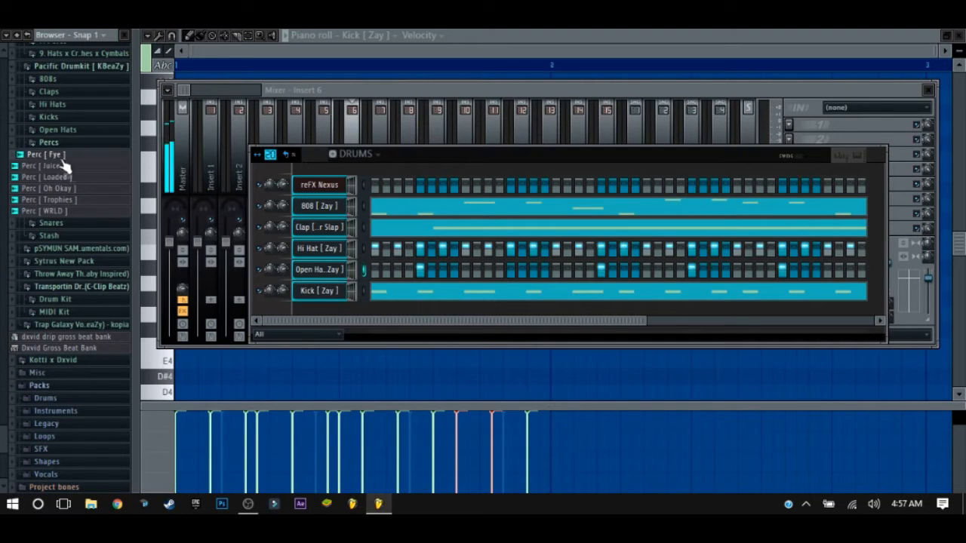
left_click_drag(69, 170, 329, 318)
Try Perc [ Juice ] hits during playback, keeping the ones on steps 3 and 19.
key("space")
left_click(397, 312)
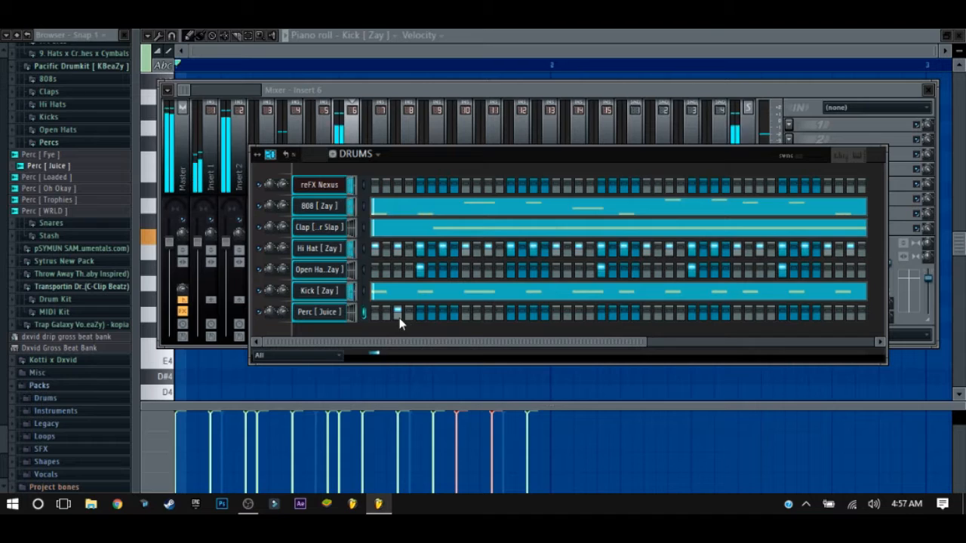
left_click(667, 316)
left_click(667, 316)
left_click(624, 315)
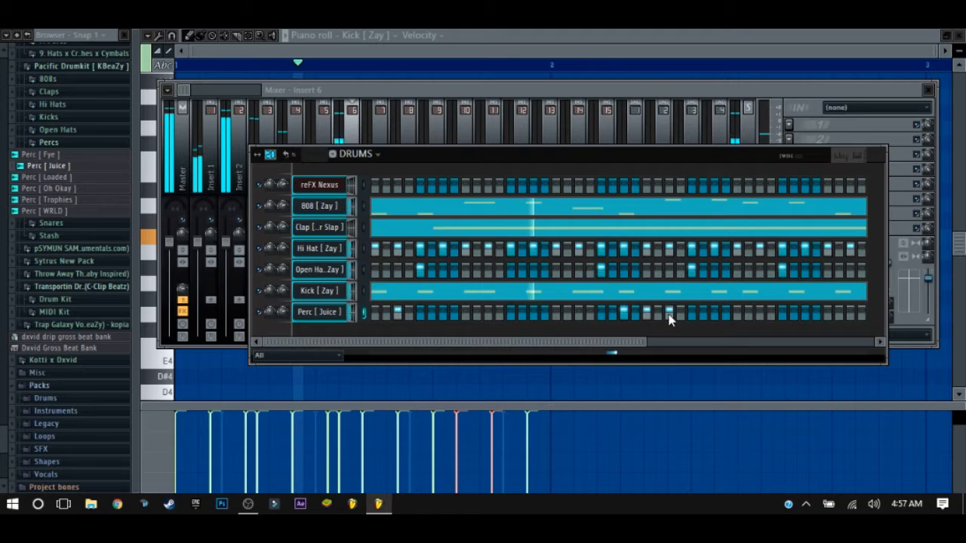
left_click(580, 315)
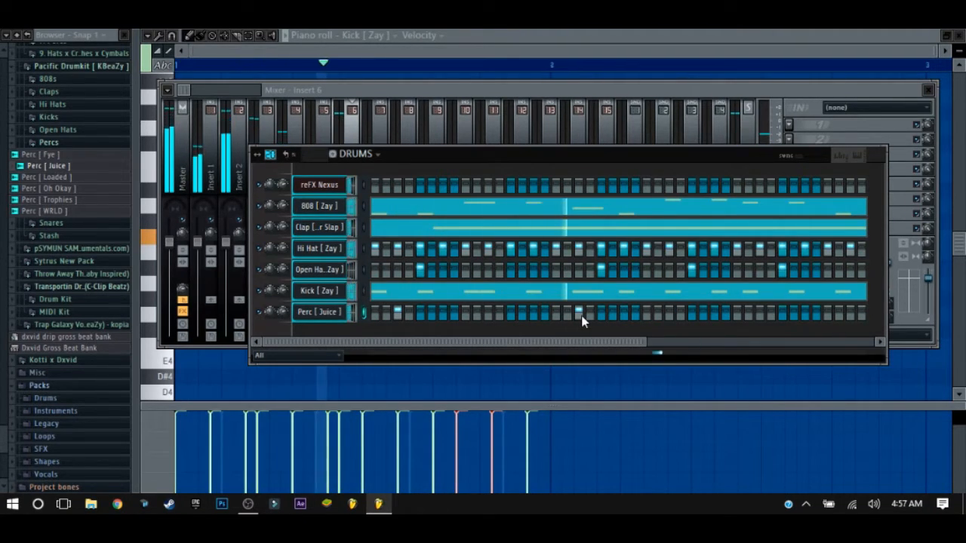
Stop playback and look through the Pacific Drumkit's Stash folder for more samples.
key("space")
left_click(49, 142)
left_click(61, 167)
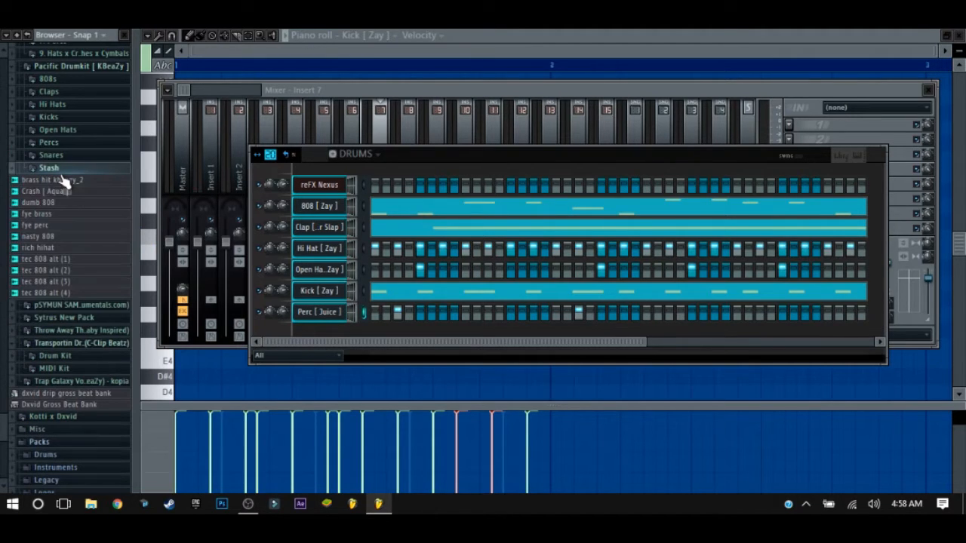
left_click(67, 173)
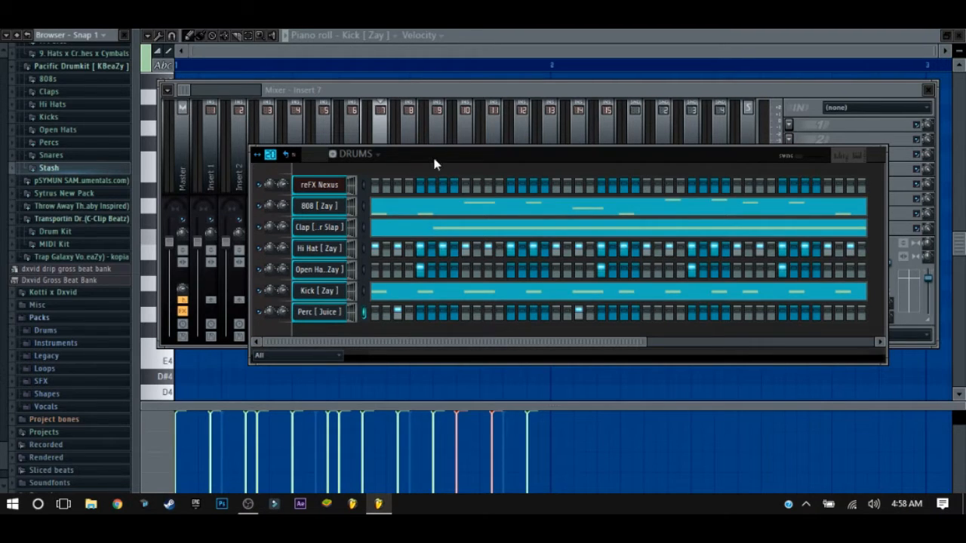
Add a second Nexus instrument as a new DRUMS channel and move its window clear for browsing presets.
left_click_drag(434, 164, 419, 120)
left_click(243, 110)
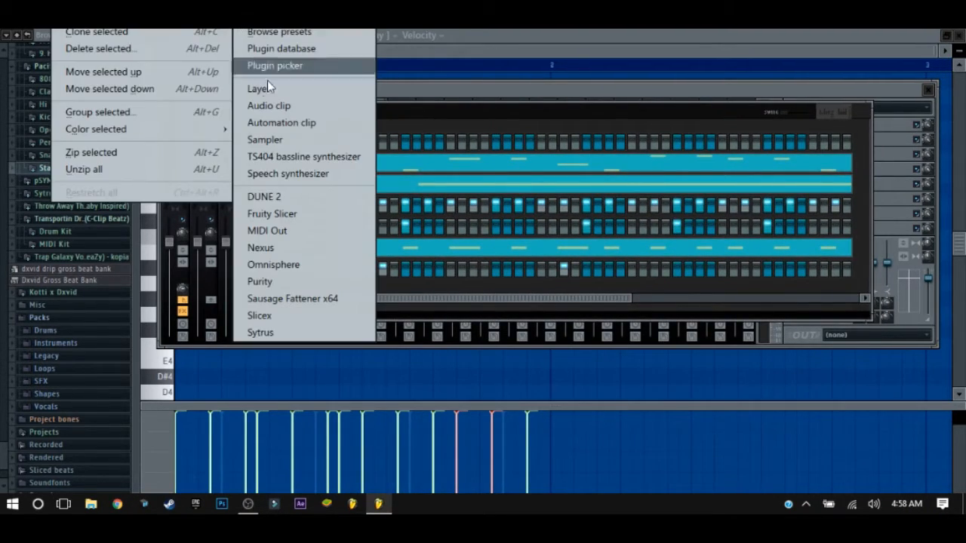
left_click(290, 245)
left_click_drag(445, 229, 425, 61)
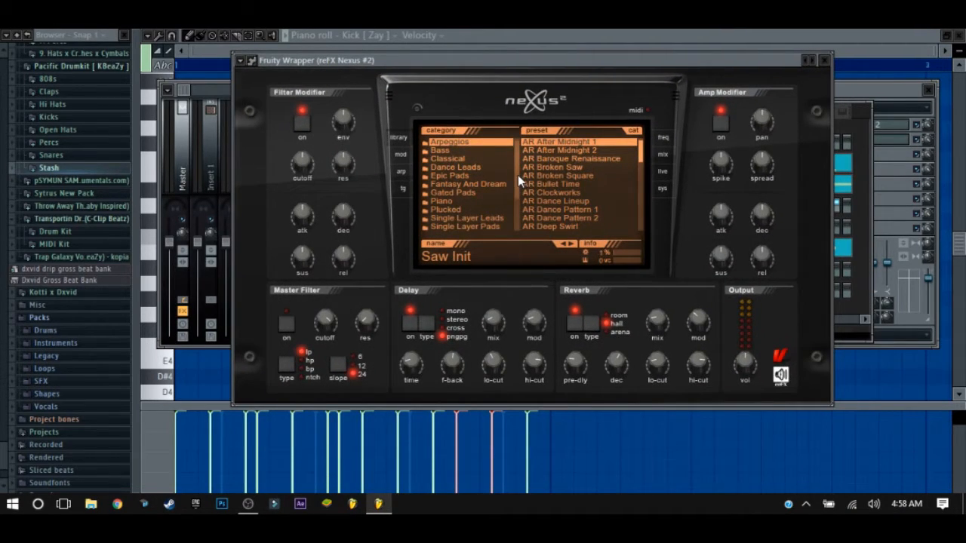
Load the WW Dance Piccolo preset from the Classical category in the new Nexus and close the plugin window.
scroll(517, 175, "down", 6)
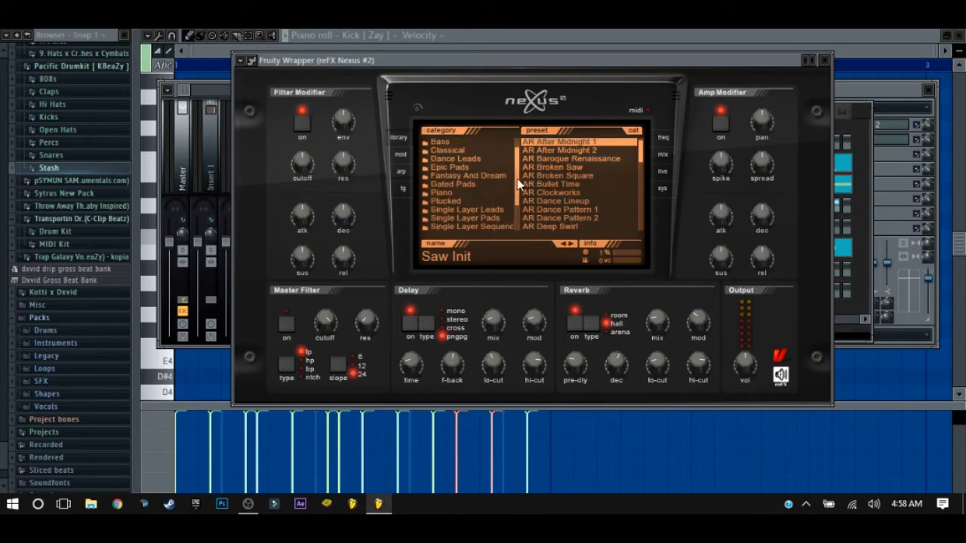
scroll(486, 168, "up", 6)
left_click(494, 159)
left_click_drag(641, 153, 639, 226)
left_click(584, 194)
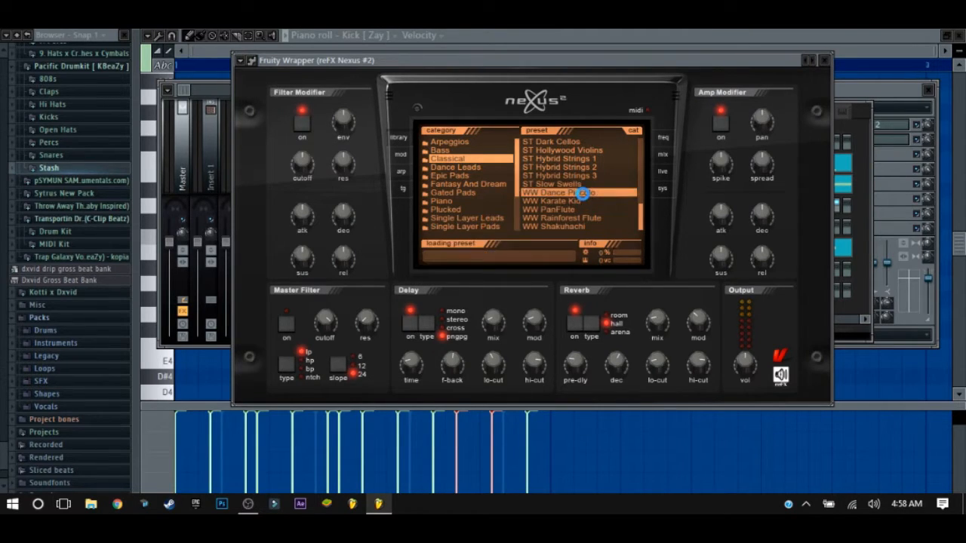
left_click(826, 61)
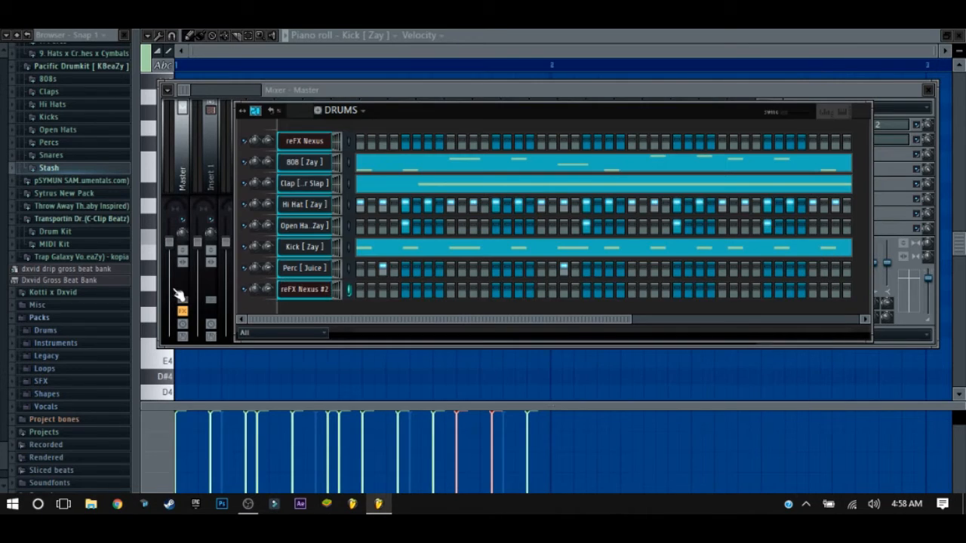
Draw a B5 note at the start of the reFX Nexus #2 piano roll and double its length.
right_click(320, 296)
left_click(360, 261)
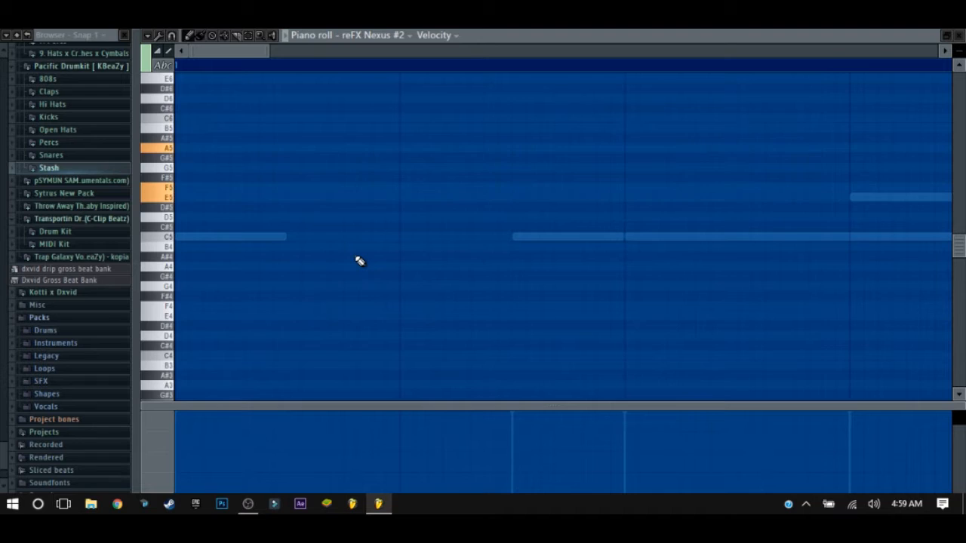
left_click(193, 119)
left_click_drag(216, 118, 215, 127)
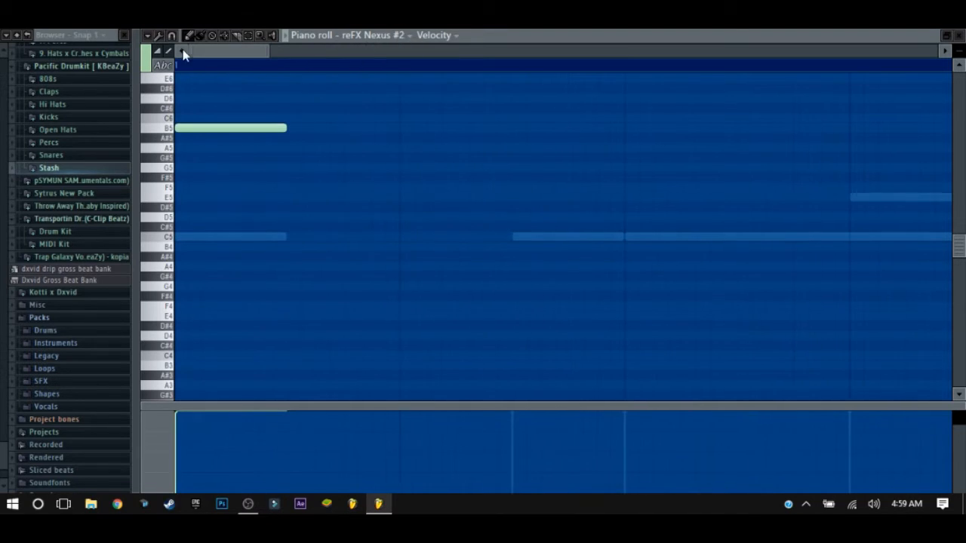
left_click_drag(265, 56, 309, 58)
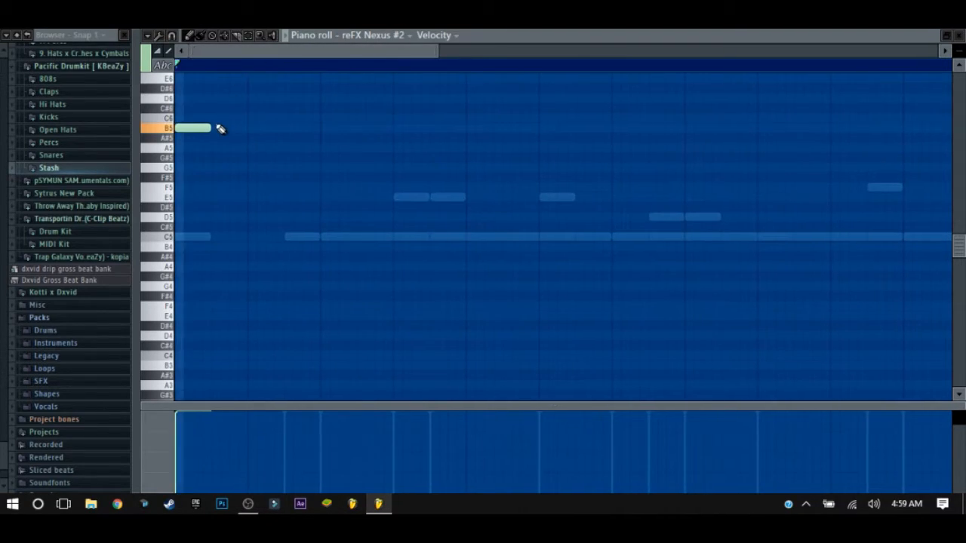
right_click(219, 126)
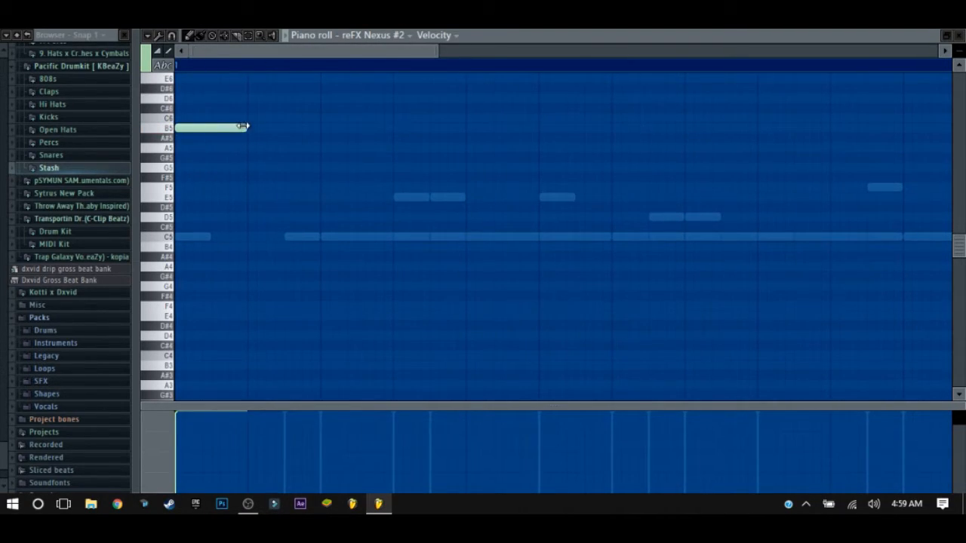
Draw a C6 note and then a higher D6 note after the opening B5 in the reFX Nexus #2 piano roll.
left_click(391, 119)
right_click(399, 121)
left_click(398, 118)
left_click(550, 102)
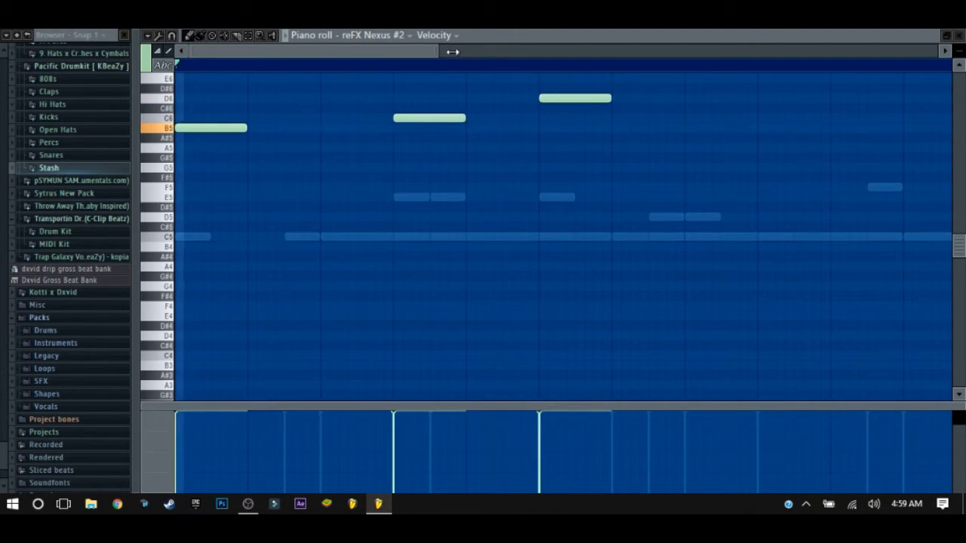
Stack an E6 note and a B5 note at the midpoint of bar 1, removing the misplaced note.
scroll(480, 114, "down", 3)
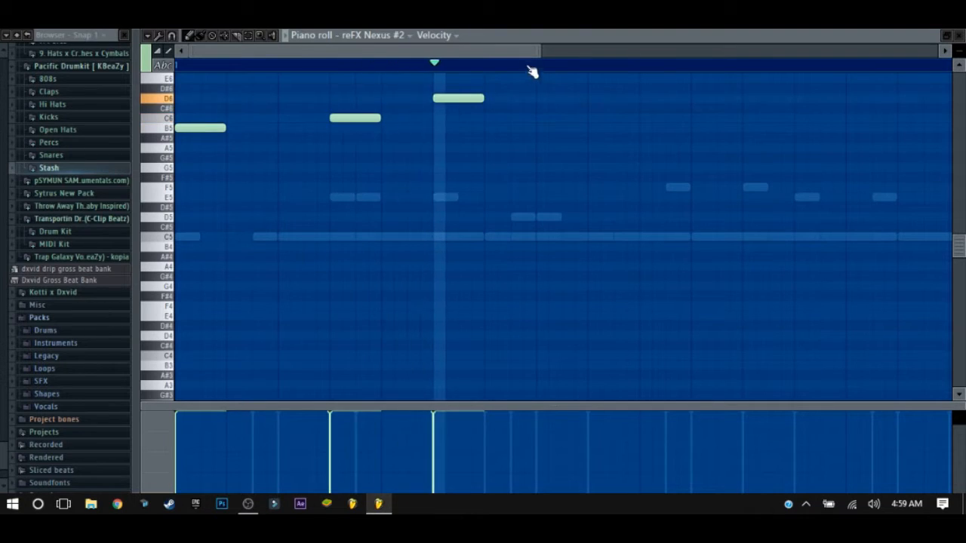
scroll(511, 111, "down", 1)
scroll(501, 100, "up", 1)
left_click(514, 98)
right_click(549, 102)
left_click(517, 108)
left_click(518, 158)
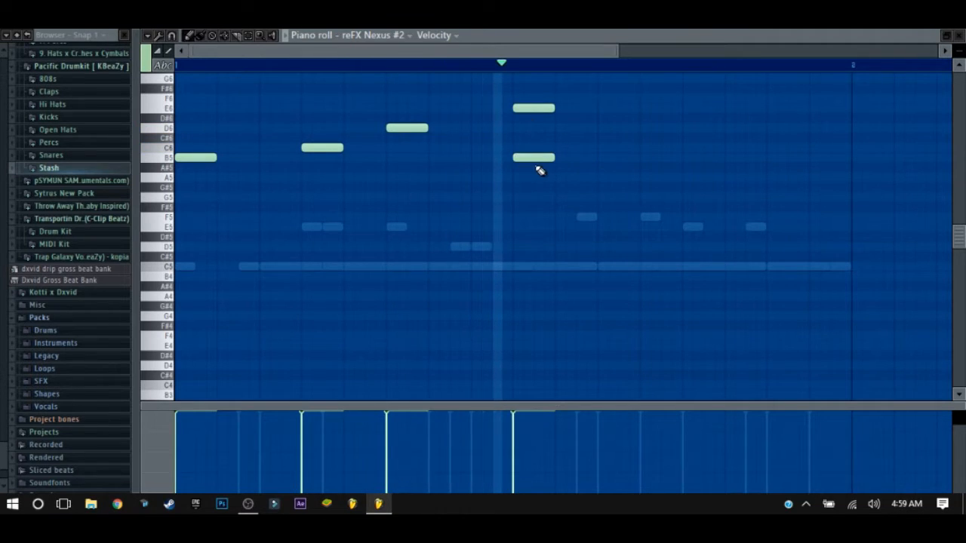
Continue the melody with a D6 note followed by stacked C6 and G5 notes, and play the pattern.
left_click(601, 128)
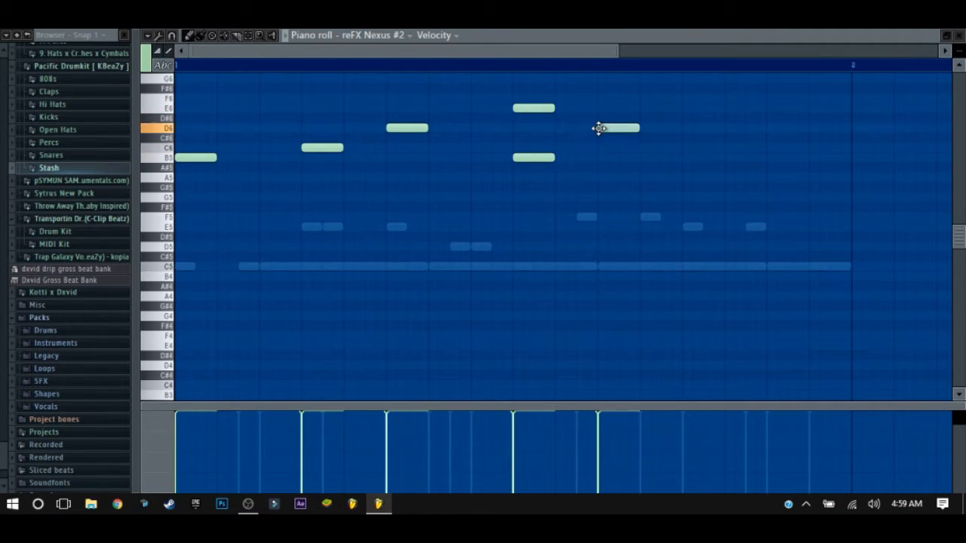
left_click(688, 148)
left_click_drag(696, 149, 694, 151)
left_click(687, 197)
key("space")
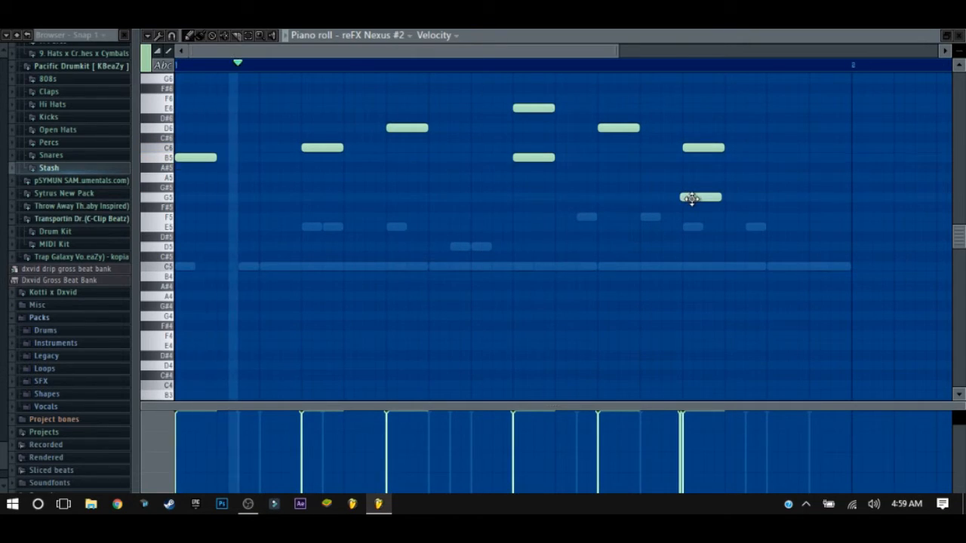
Finish bar 1 of the melody with a D6 note followed by a B5 note ending at bar 2, and play it.
left_click_drag(617, 49, 781, 60)
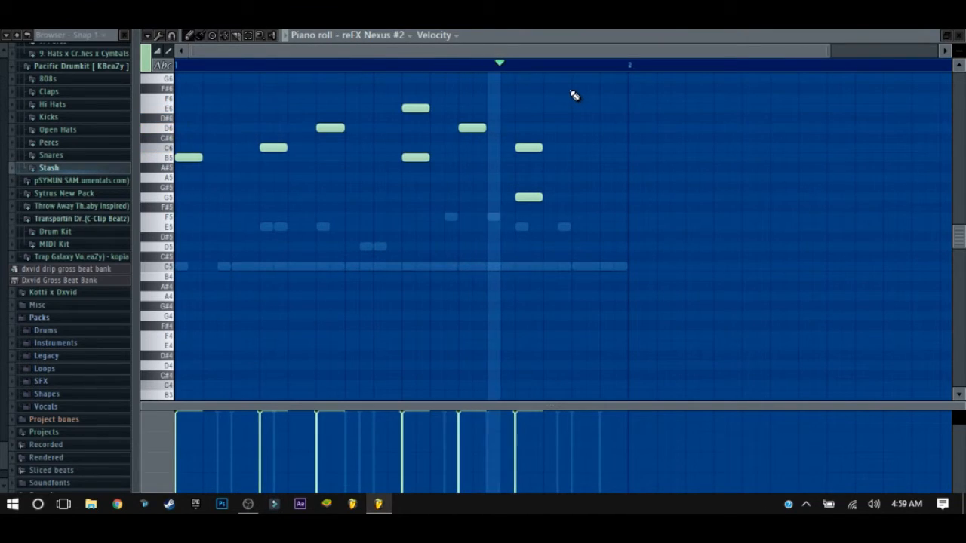
key("space")
left_click(587, 128)
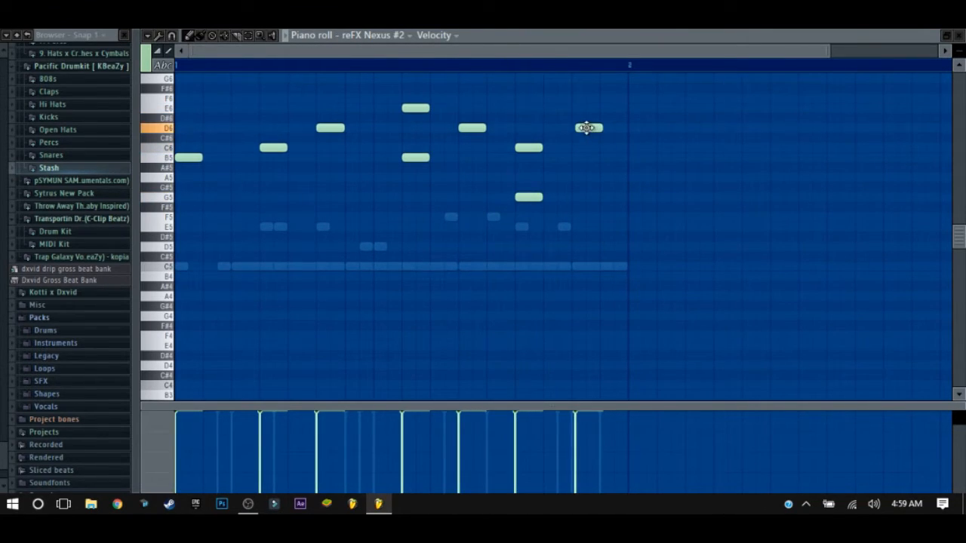
left_click(610, 155)
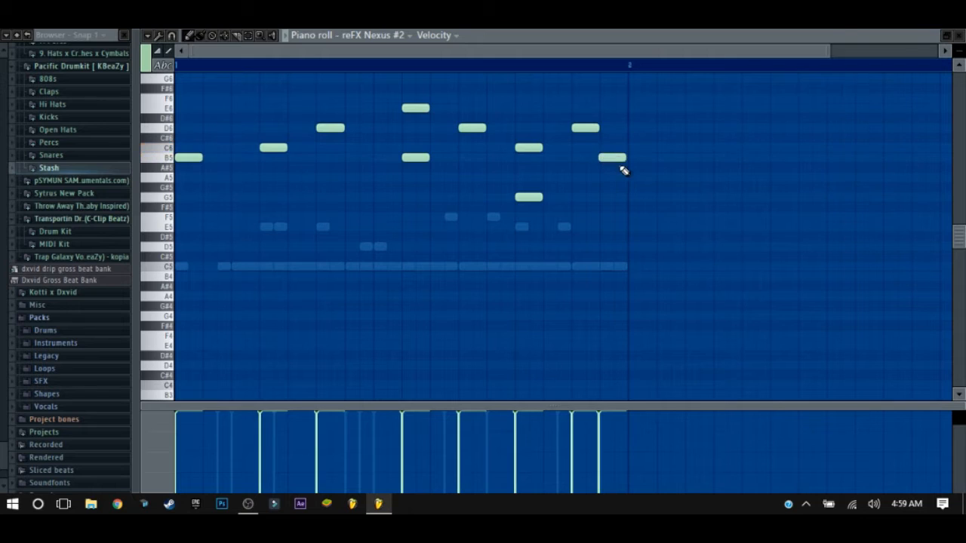
left_click_drag(612, 157, 613, 157)
key("space")
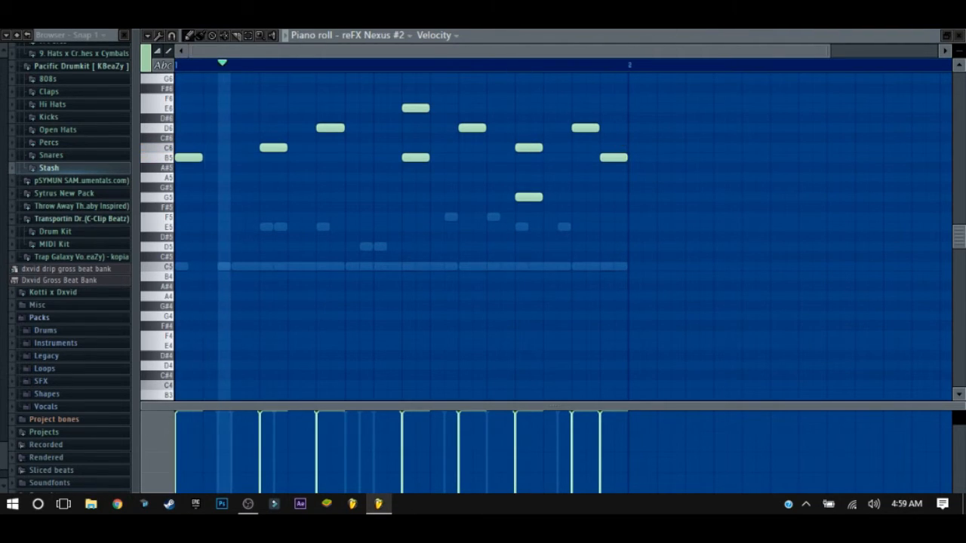
Route the reFX Nexus #2 channel to mixer Insert 8 and close its channel settings.
key("F6")
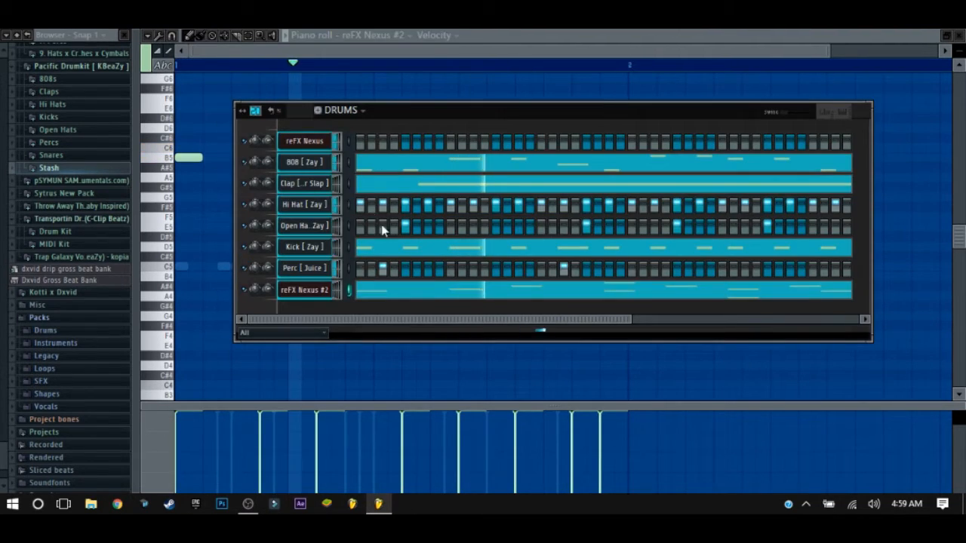
left_click(330, 291)
left_click(324, 289)
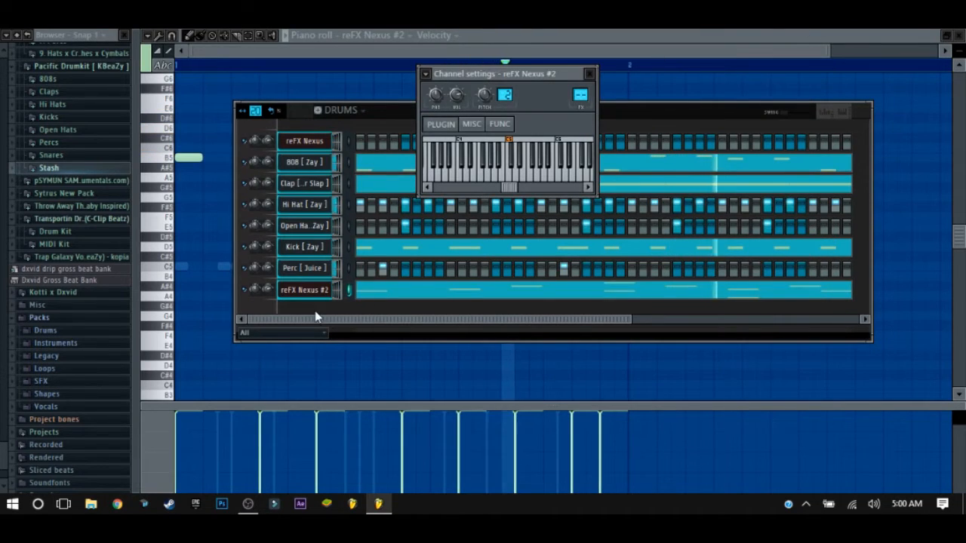
left_click(306, 290)
left_click(829, 58)
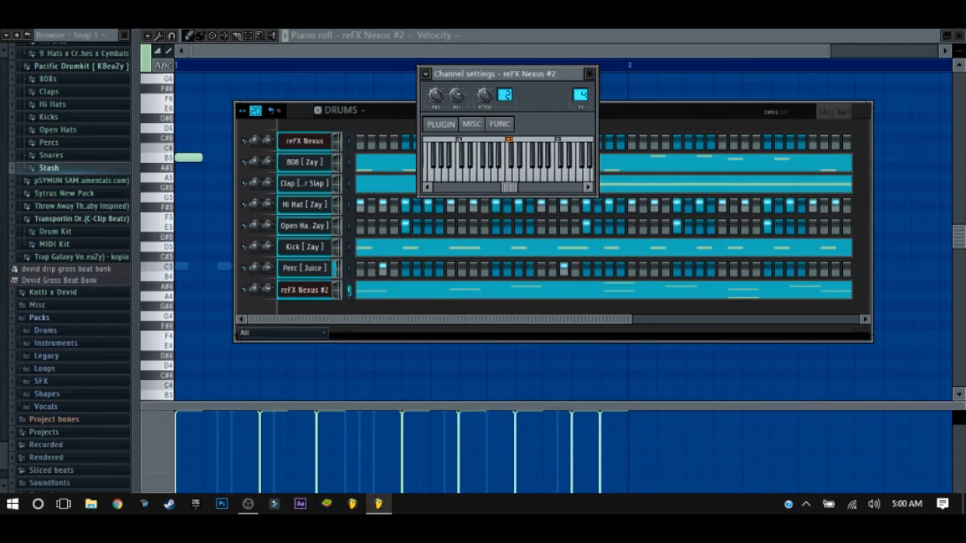
left_click(589, 73)
On Insert 8, lower the fader and low EQ band, and add Fruity Reeverb 2 with its next preset.
key("F9")
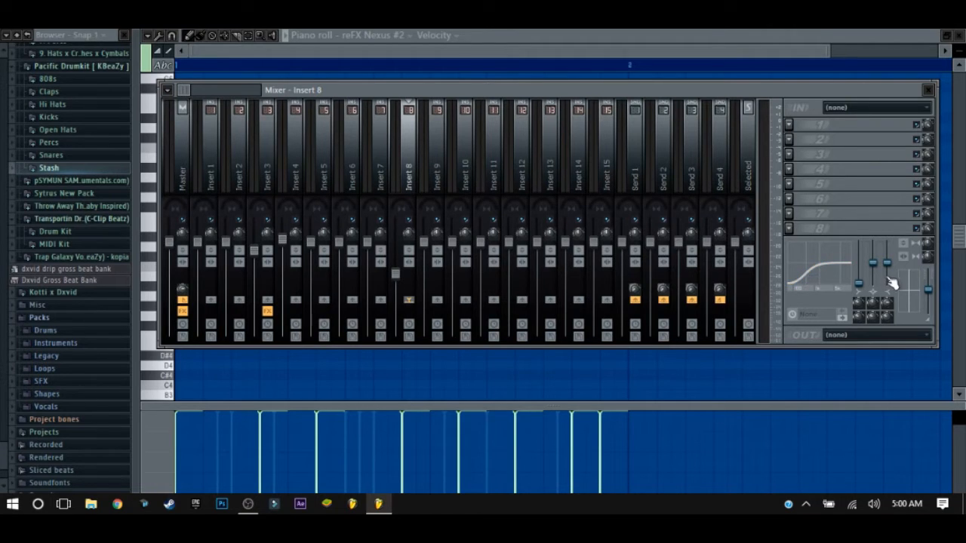
left_click(791, 124)
left_click(716, 446)
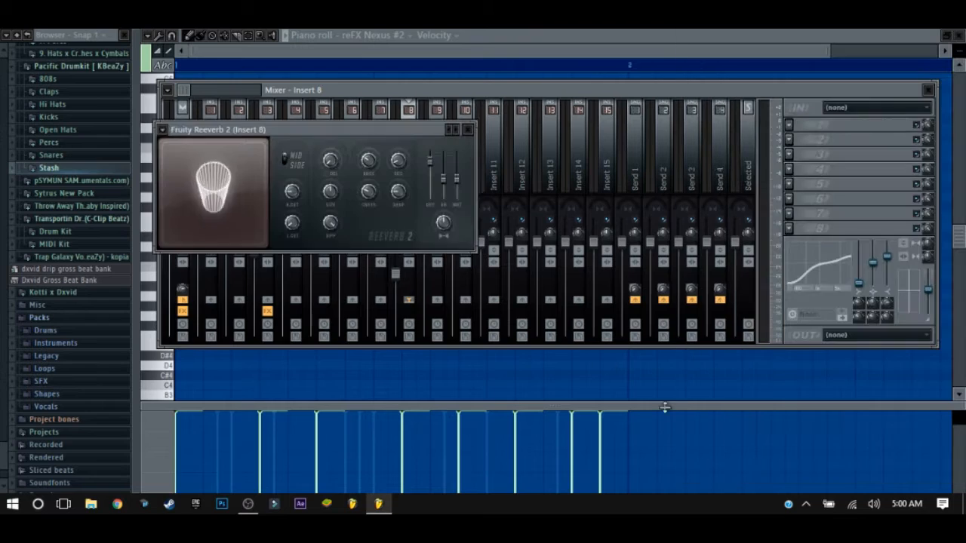
left_click(452, 130)
left_click(463, 188)
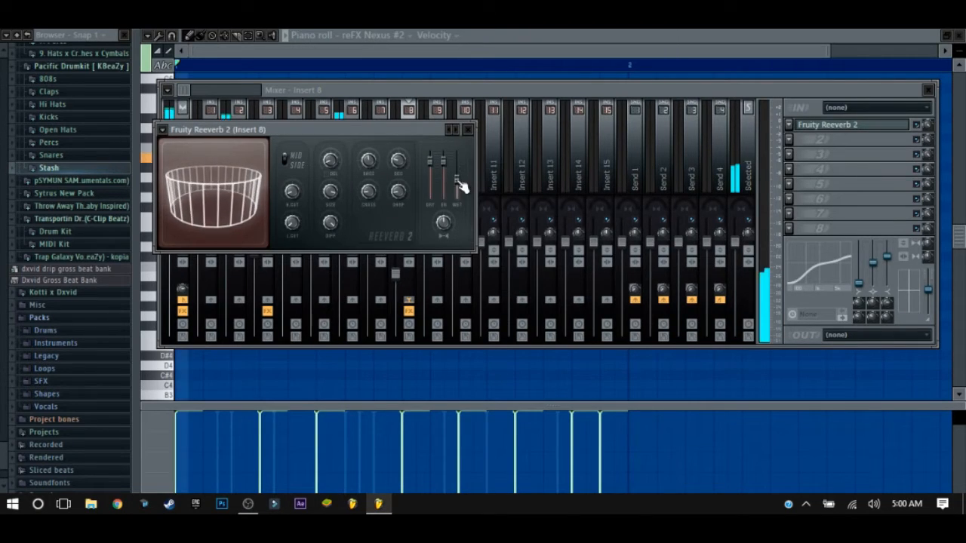
left_click(417, 255)
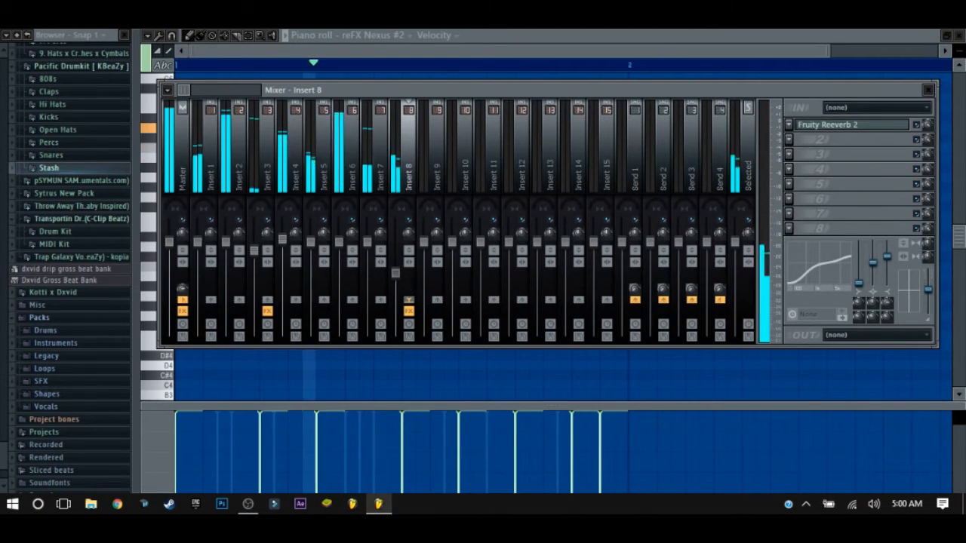
Extend the opening B5 note up to the start of C6 and lengthen the first C6 note.
key("F6")
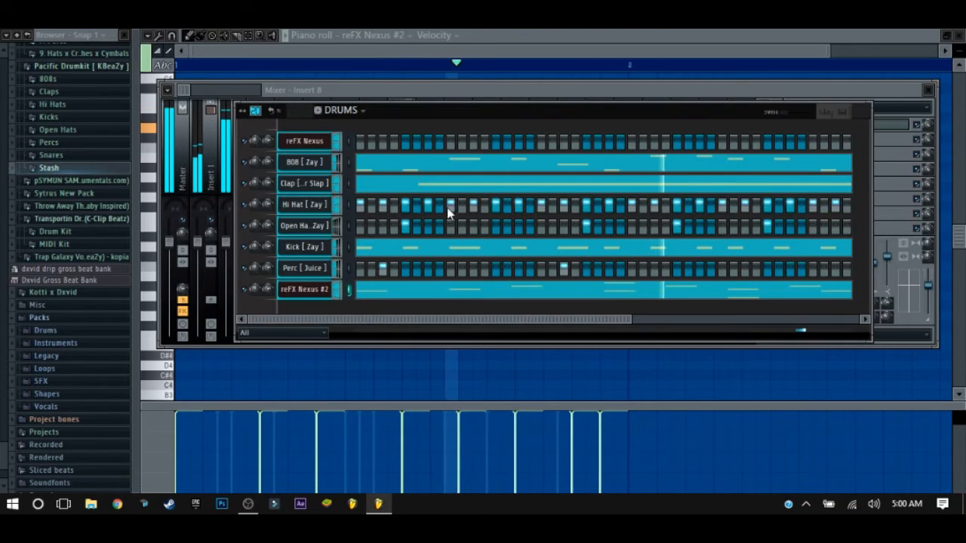
left_click_drag(830, 50, 441, 49)
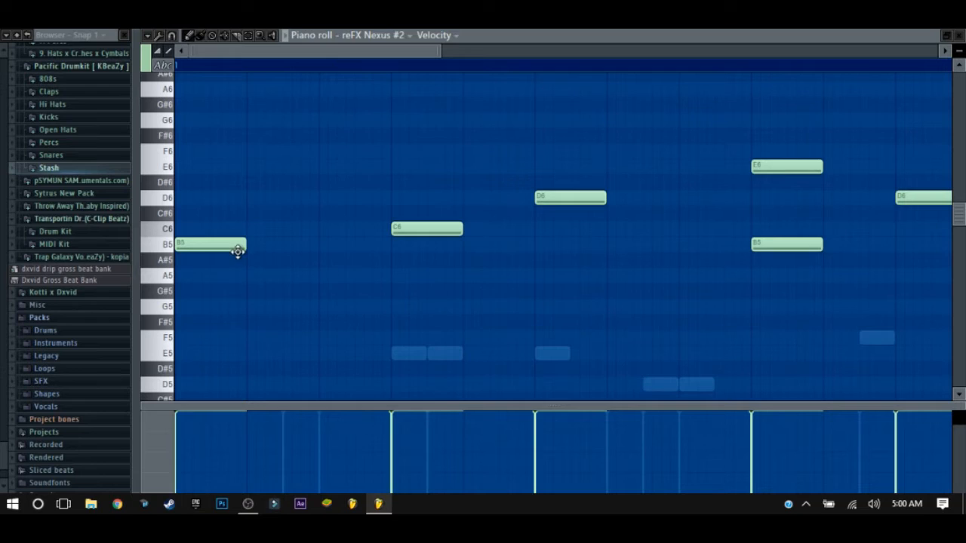
left_click_drag(250, 245, 376, 245)
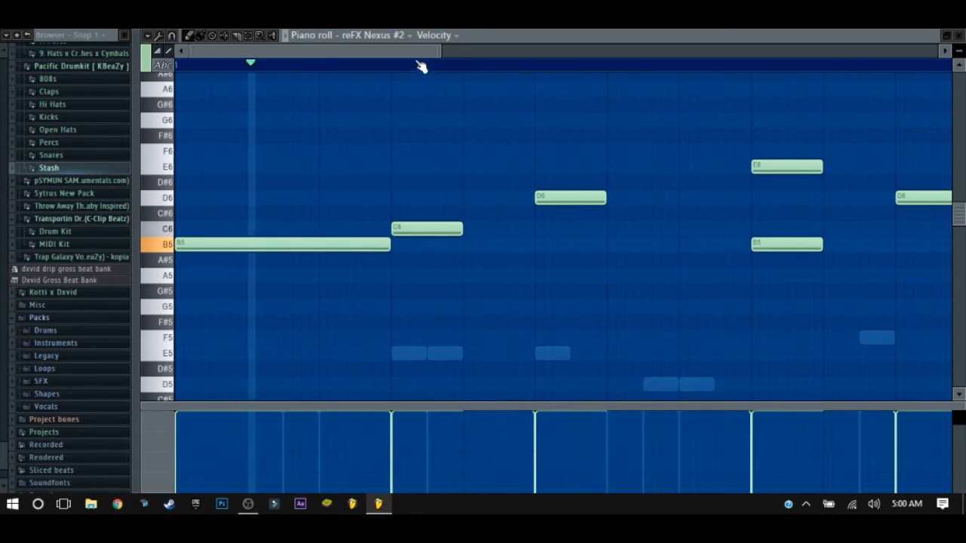
scroll(431, 276, "down", 2)
key("space")
key("space")
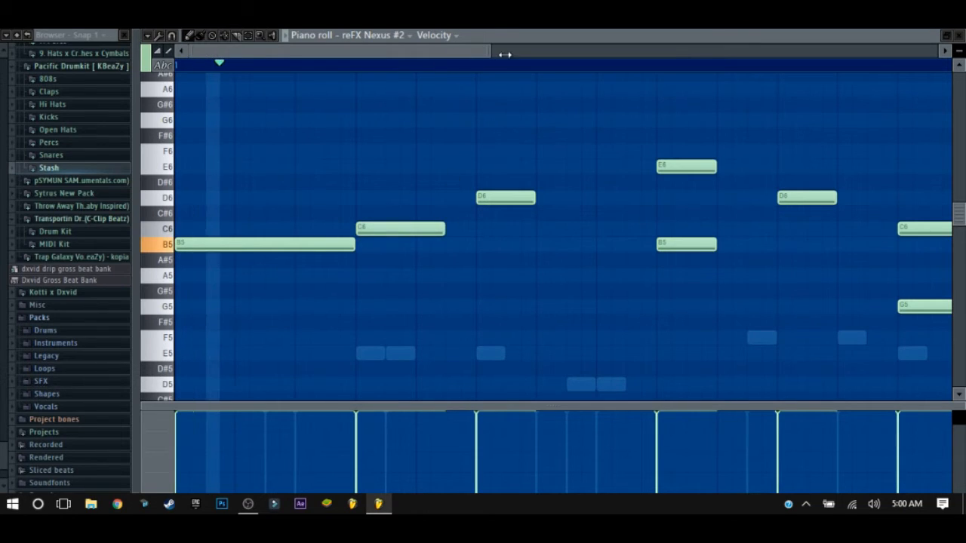
scroll(571, 68, "down", 2)
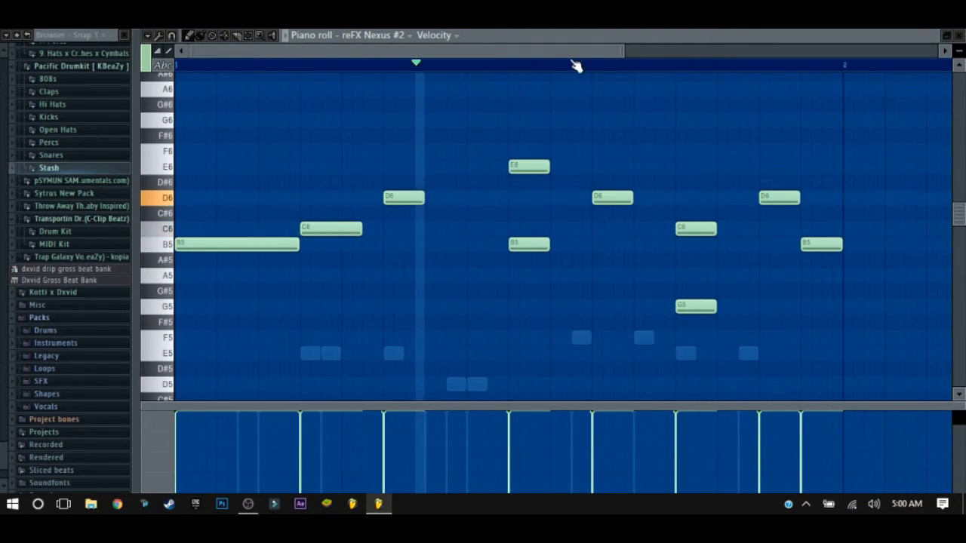
Lengthen the stacked E6 and B5 notes at mid-bar until they reach the following D6 note.
left_click_drag(625, 49, 766, 48)
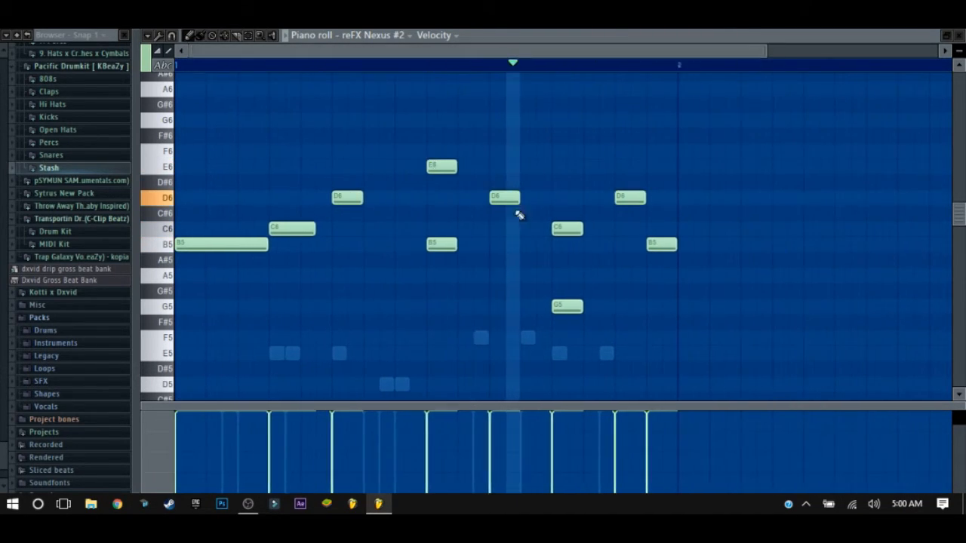
left_click_drag(458, 168, 489, 164)
key("space")
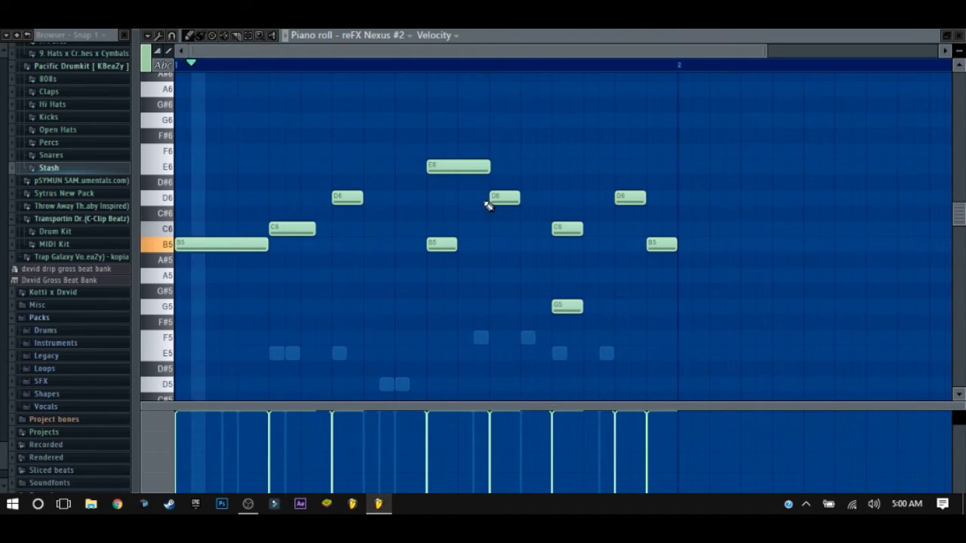
left_click_drag(458, 243, 486, 243)
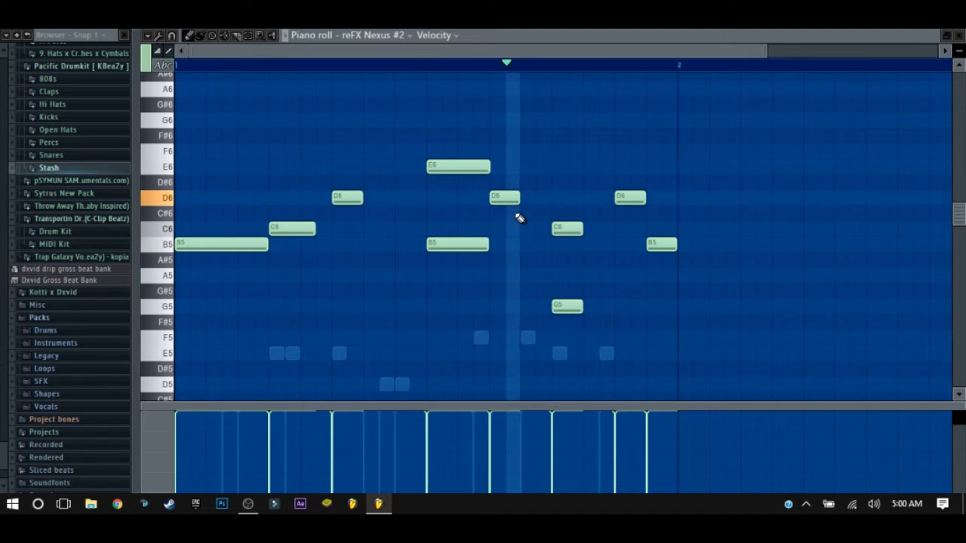
Extend the stacked C6 and G5 notes to the last D6, lengthen the preceding D6 up to them, and play the pattern.
key("space")
left_click_drag(578, 232, 613, 231)
left_click_drag(583, 307, 615, 305)
left_click_drag(613, 229, 615, 229)
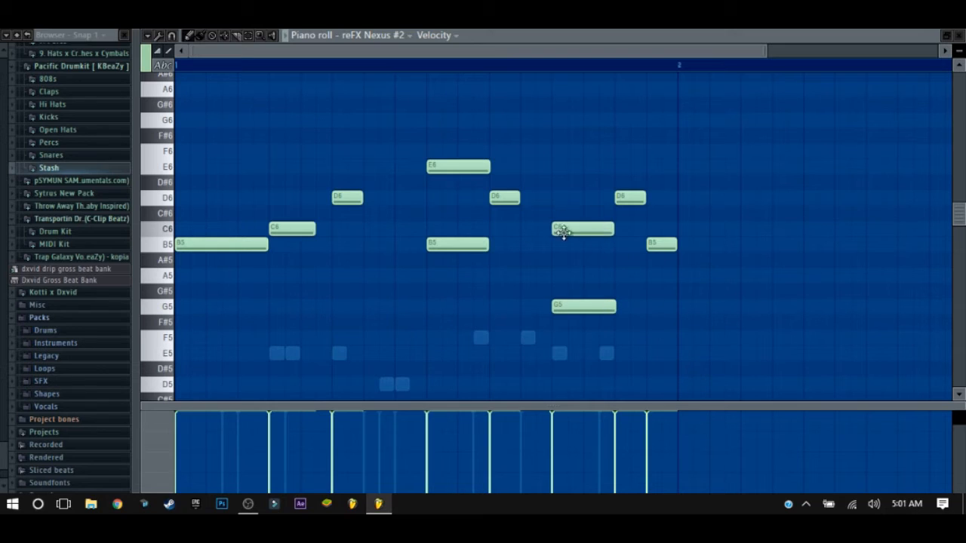
left_click_drag(518, 199, 550, 194)
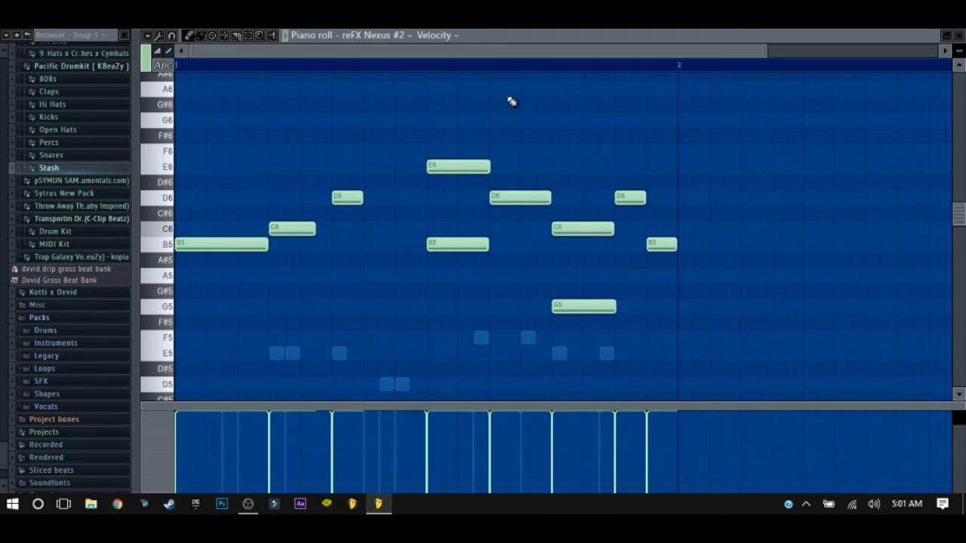
key("space")
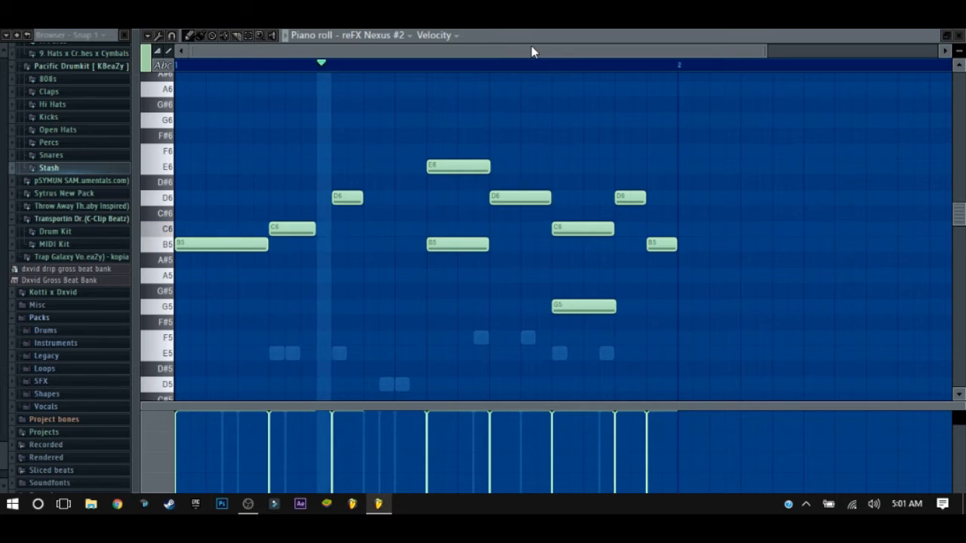
Select the Master mixer track and examine its Fruity Parametric EQ 2 band settings.
key("F6")
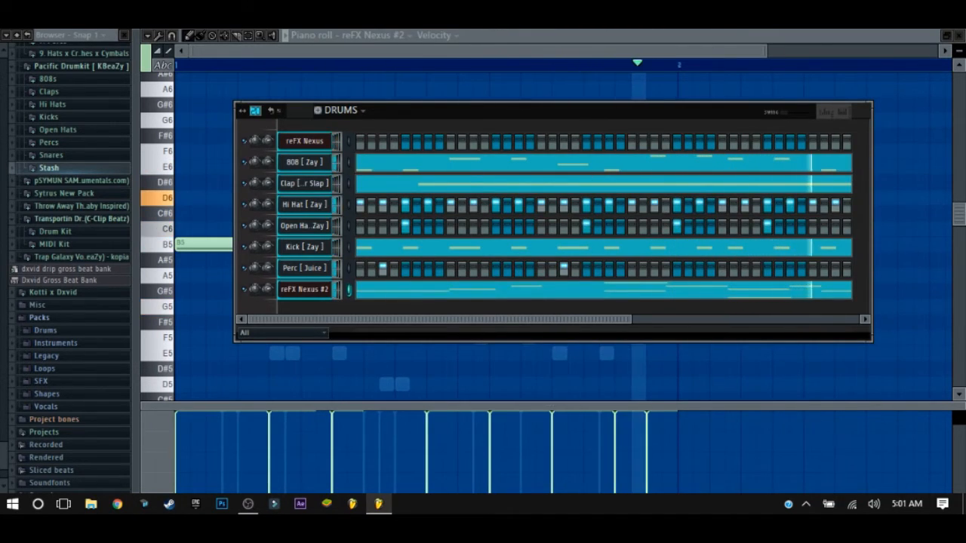
key("F9")
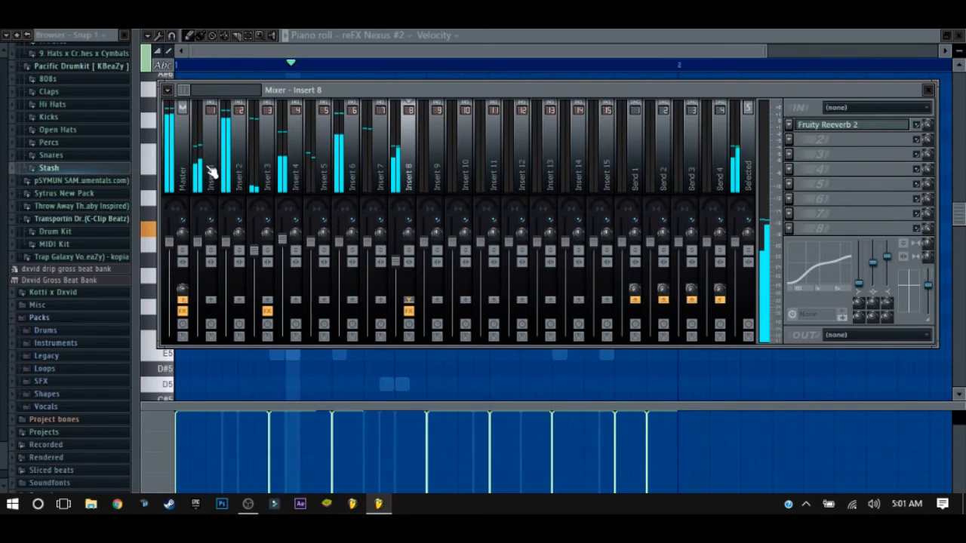
left_click(181, 155)
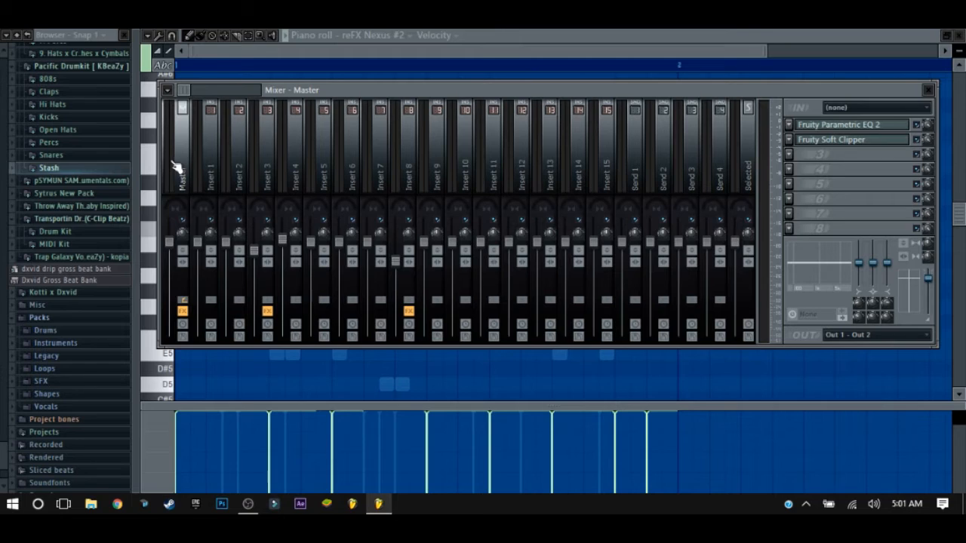
left_click(847, 126)
left_click_drag(570, 219, 570, 219)
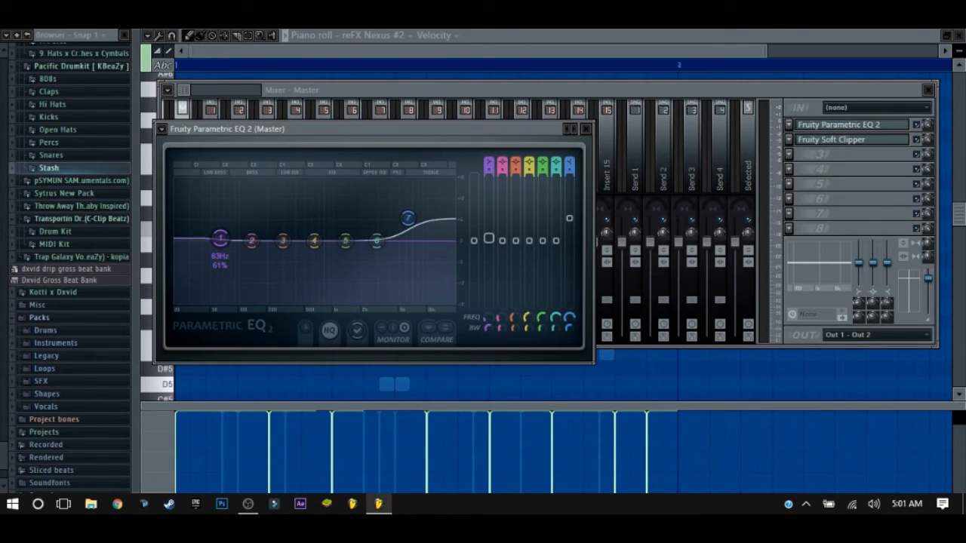
left_click(589, 130)
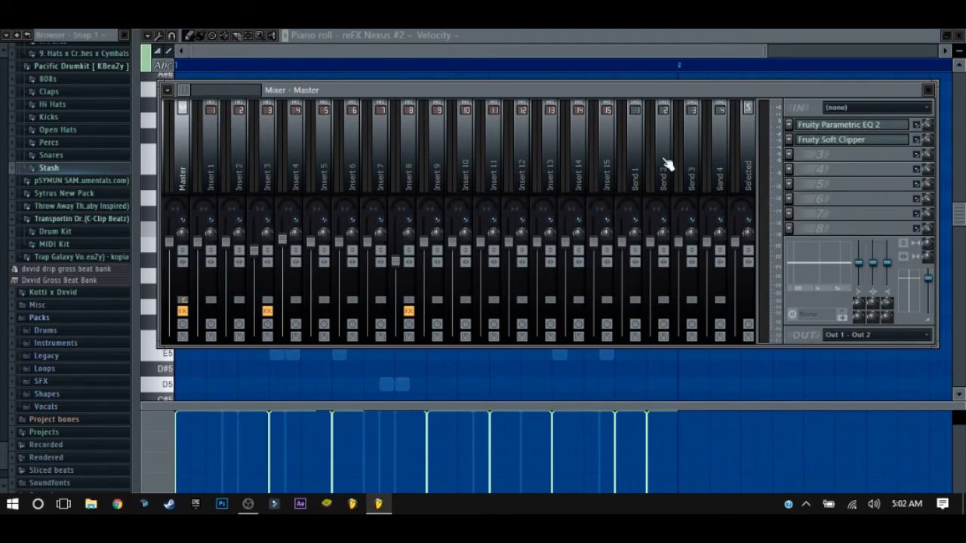
Examine the Master track's Fruity Soft Clipper settings, close the plugin, and reopen Fruity Parametric EQ 2.
left_click(836, 142)
left_click_drag(243, 164, 308, 161)
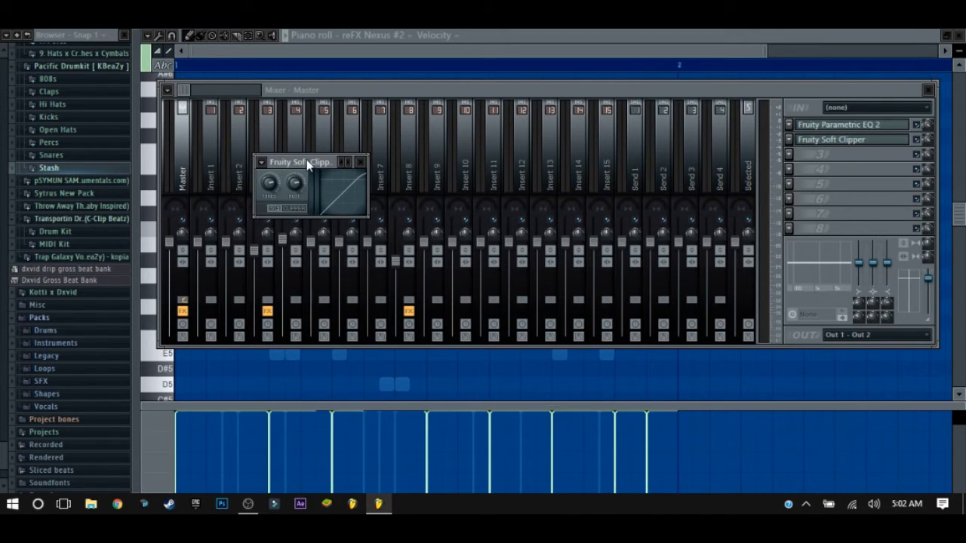
left_click(371, 171)
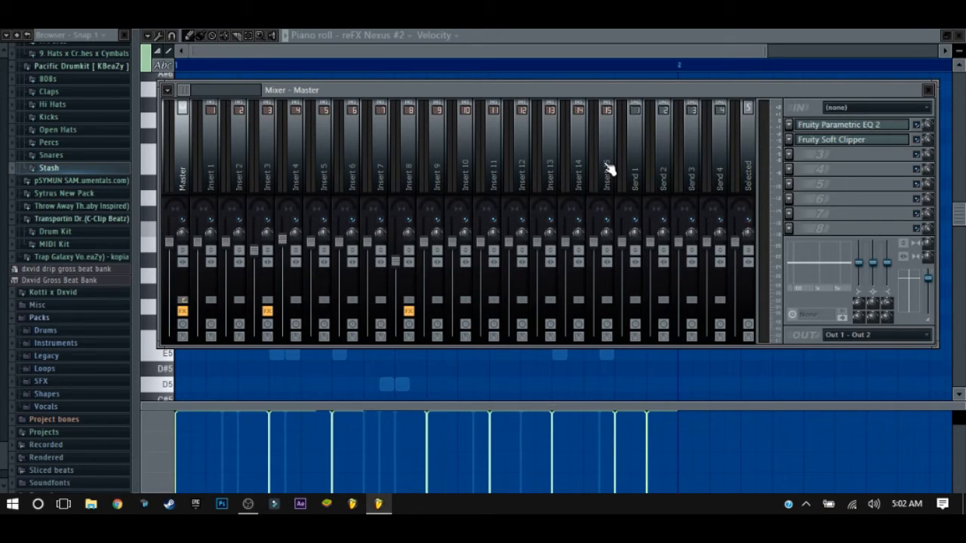
left_click(855, 127)
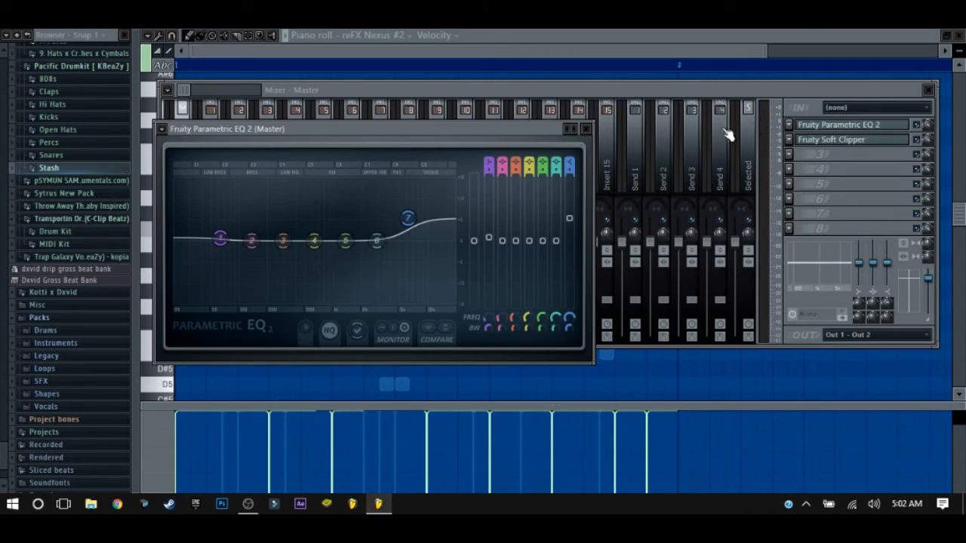
Close the Master equalizer and split the DRUMS pattern into separate patterns by channel.
left_click(587, 130)
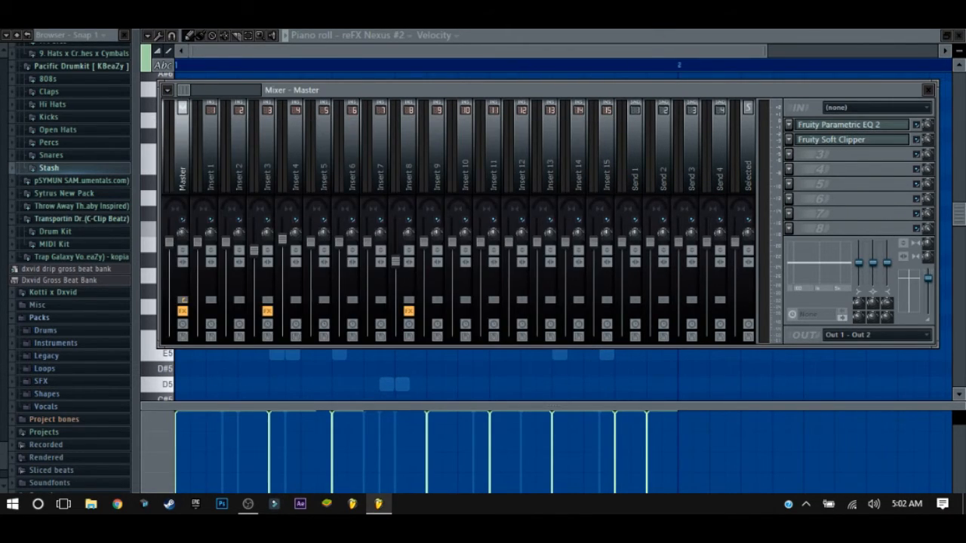
key("F5")
left_click_drag(790, 51, 935, 50)
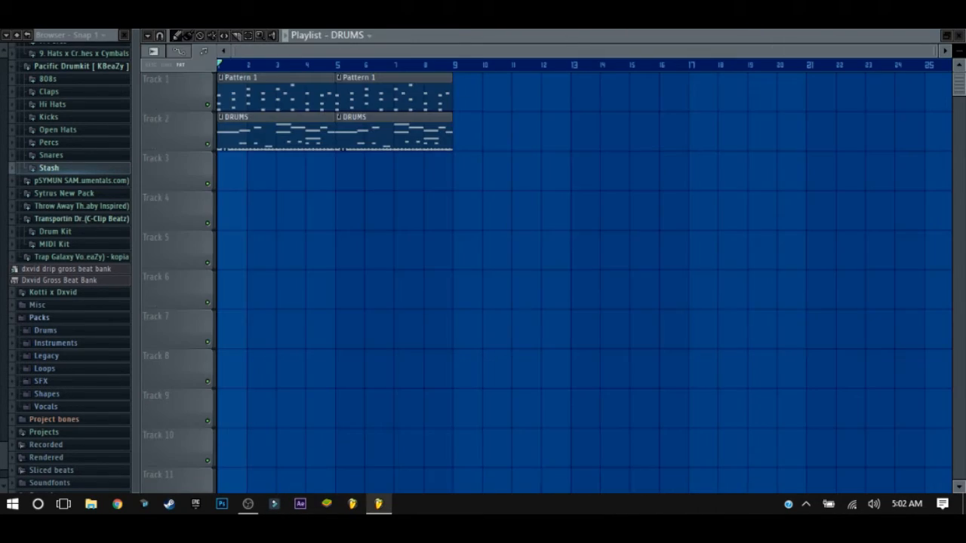
key("F6")
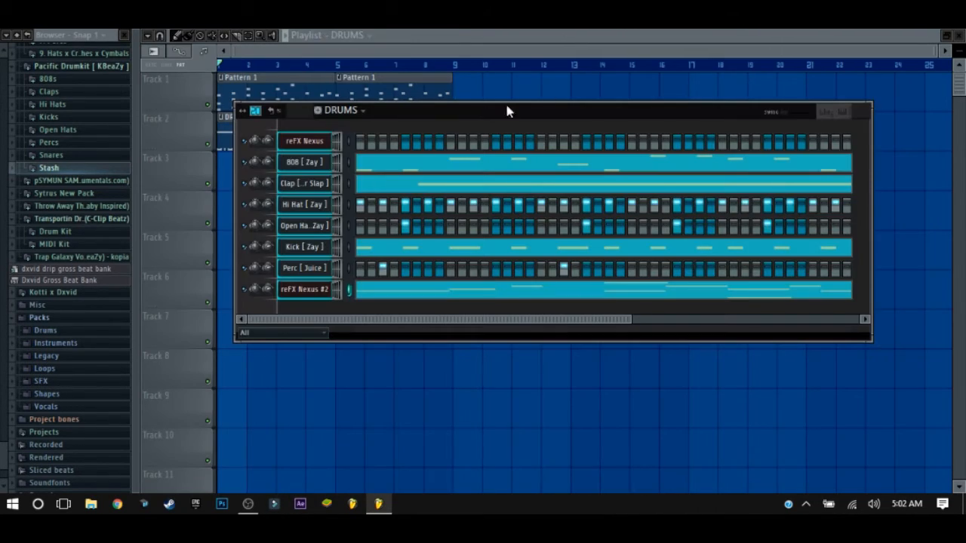
left_click_drag(444, 116, 485, 184)
left_click(403, 179)
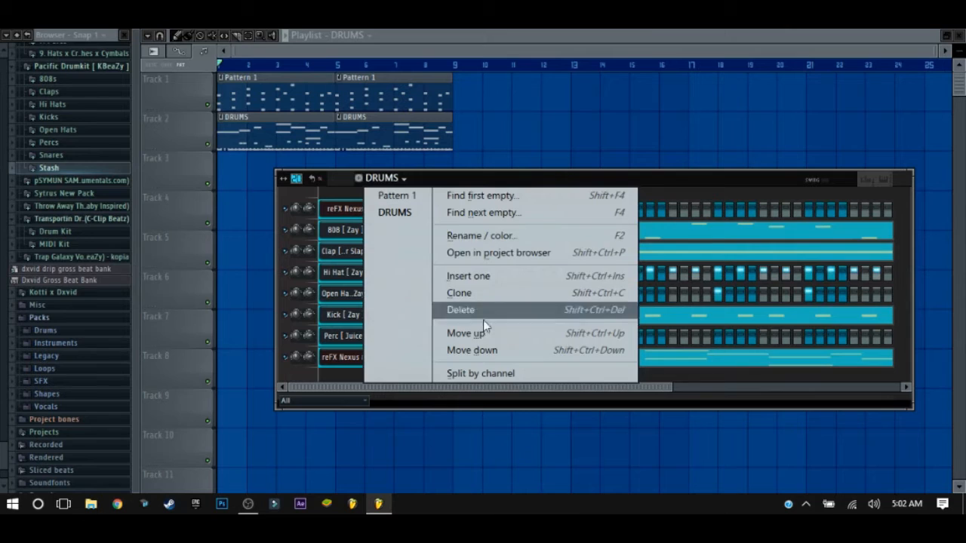
left_click(483, 373)
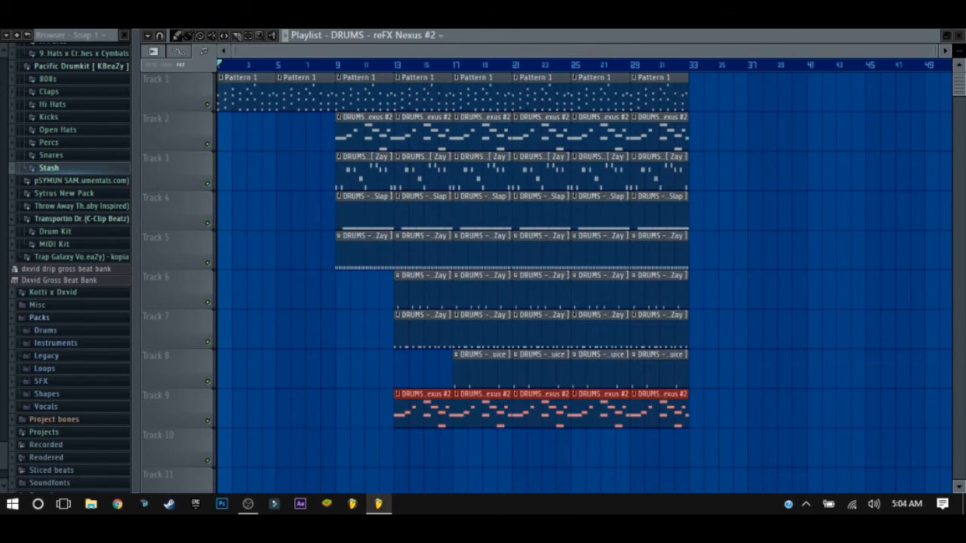
Play the arrangement from the beginning into the drum entry with the system volume lowered to 80, and stop playback.
key("space")
key("XF86AudioLowerVolume")
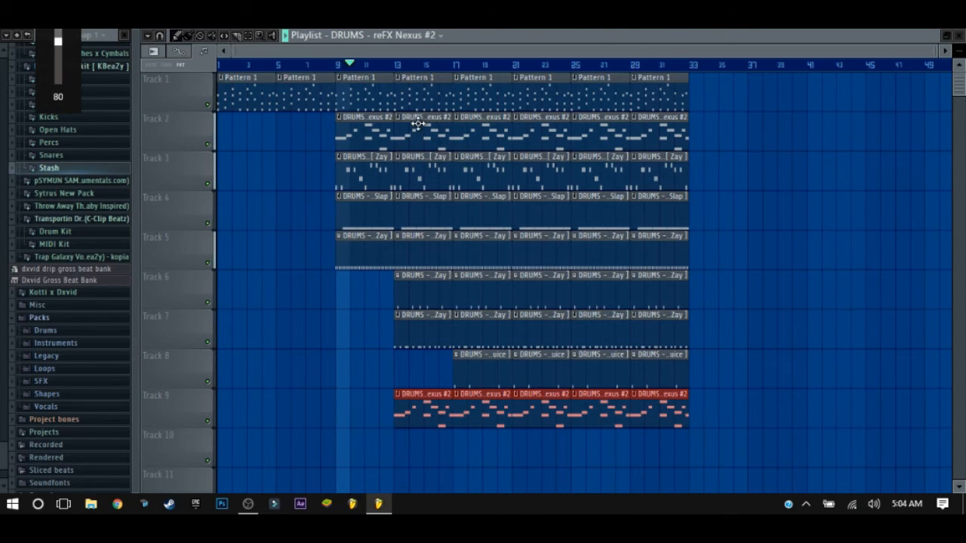
key("space")
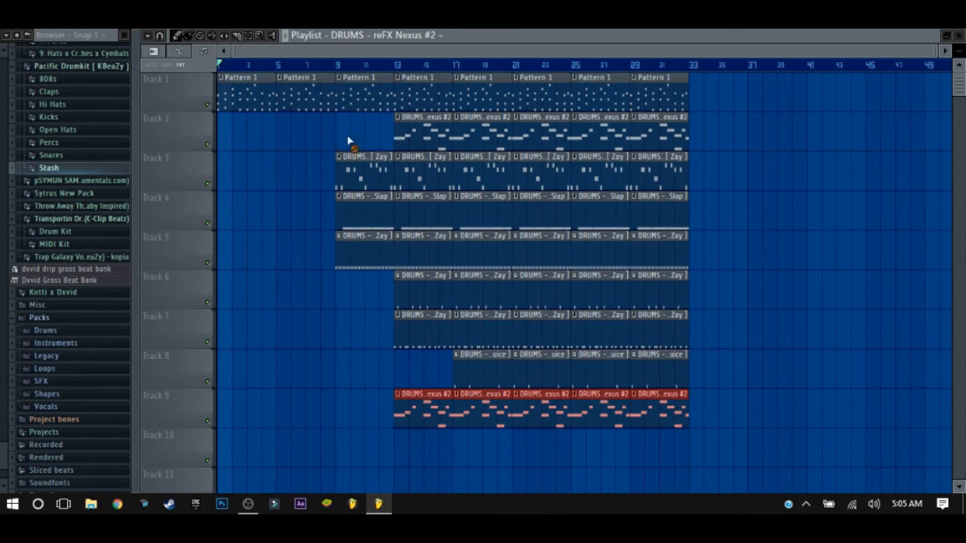
Delete the duplicate reFX Nexus #2 clips from Track 2 and move all clips below it up one track.
right_click(340, 134)
left_click(247, 35)
left_click_drag(770, 154, 365, 450)
key("shift+Up")
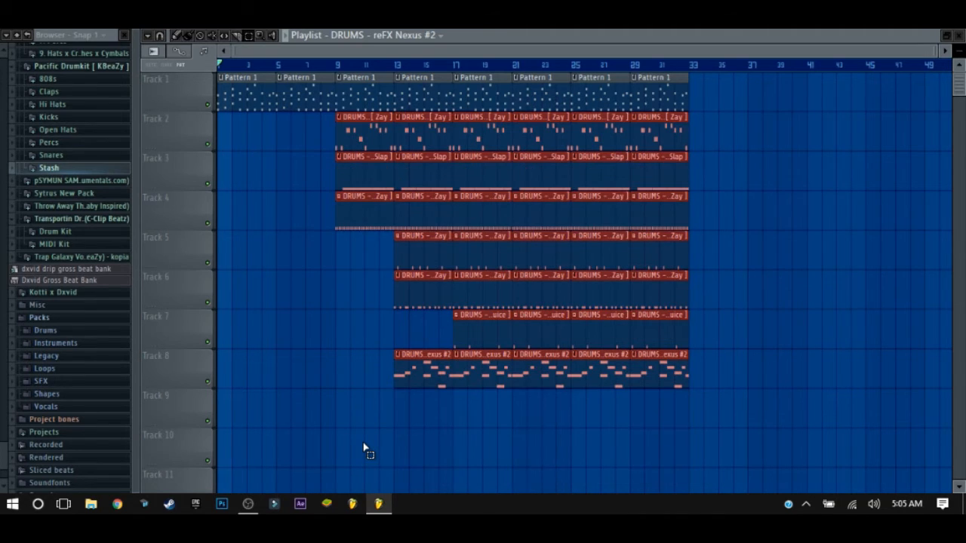
Play the song from about bar 8, slightly lower the Insert 8 mixer fader while listening, and stop playback.
left_click(322, 66)
left_click(754, 128)
right_click(769, 113)
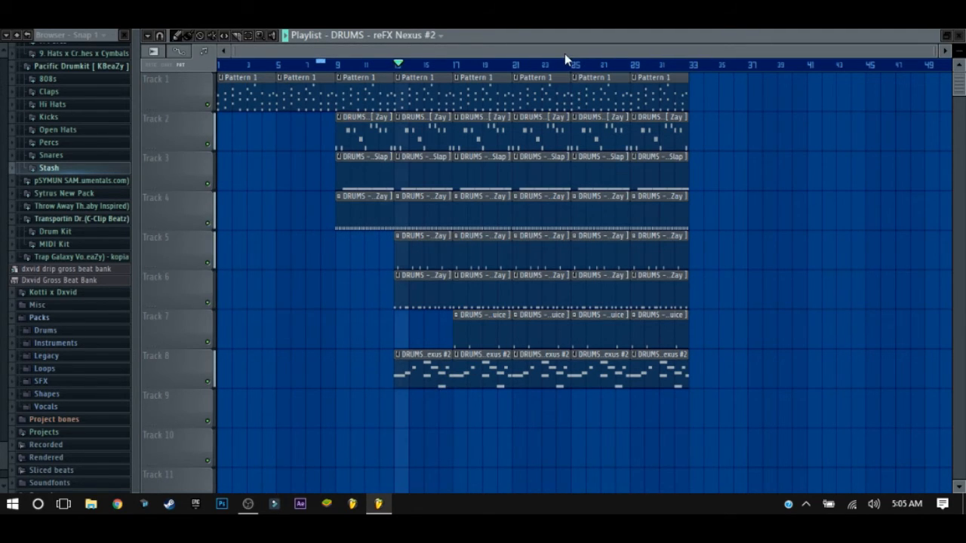
key("F9")
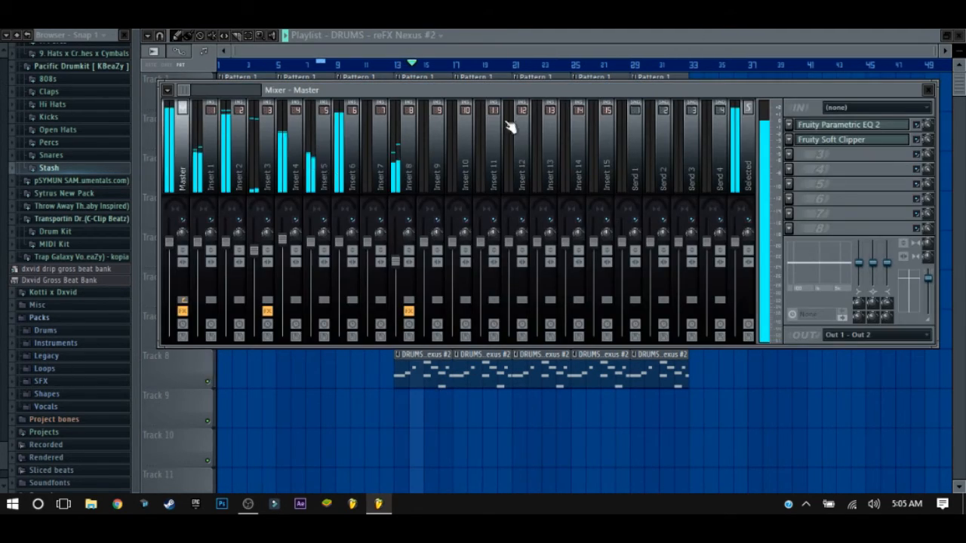
left_click(405, 270)
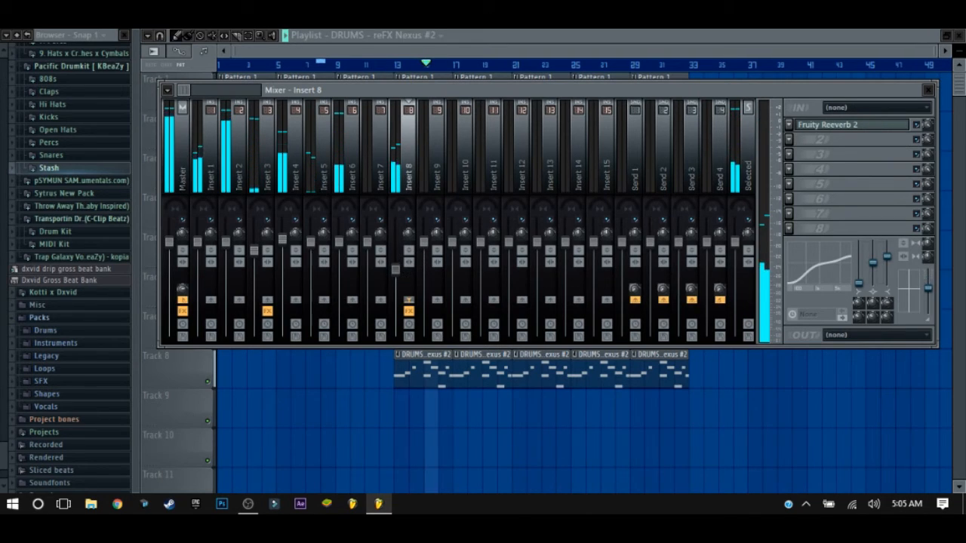
left_click(550, 34)
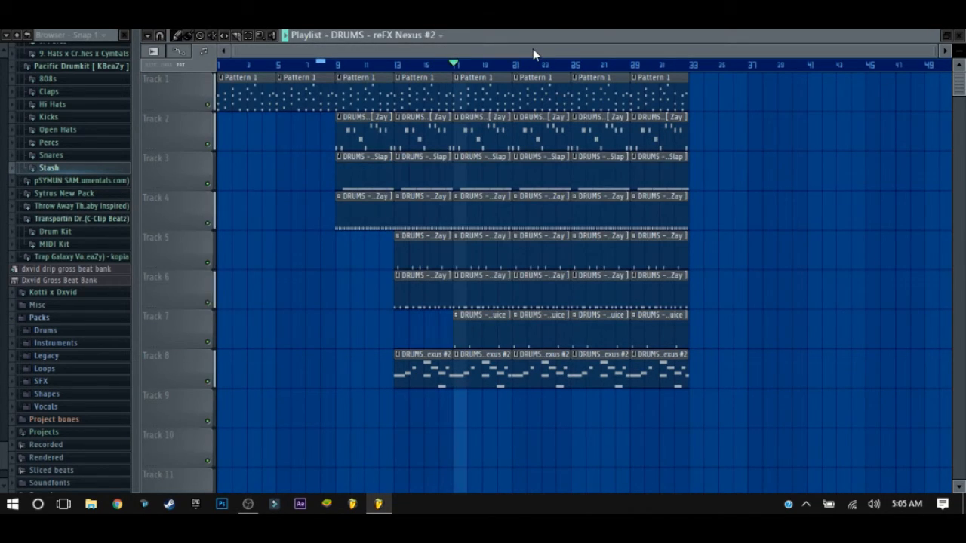
key("space")
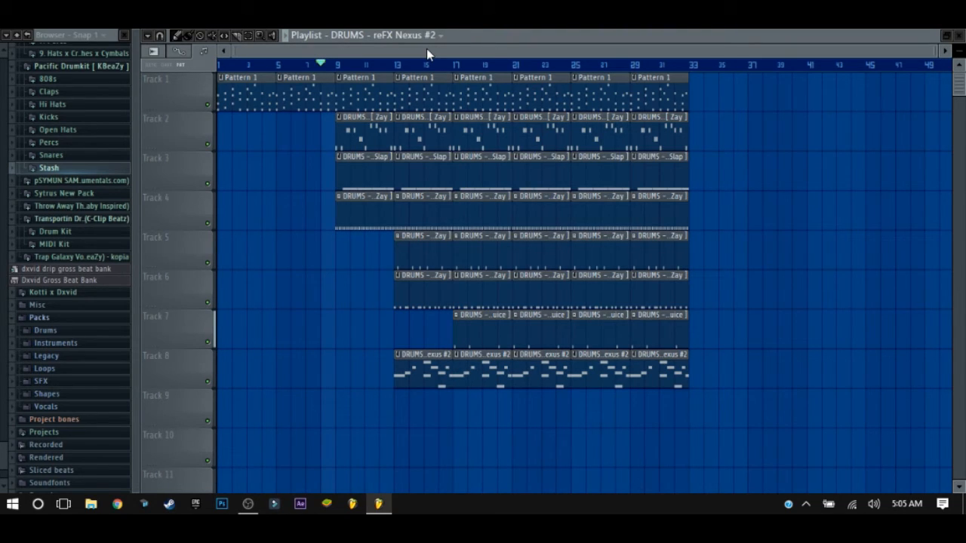